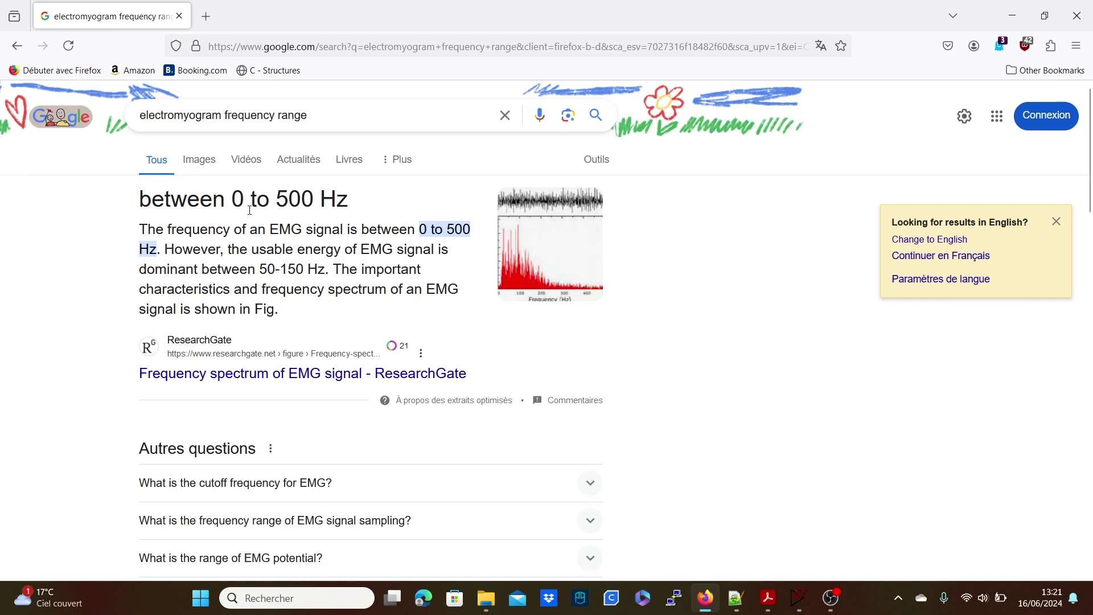
key("XF86AudioLowerVolume")
key("XF86AudioLowerVolume")
key("XF86AudioLowerVolume")
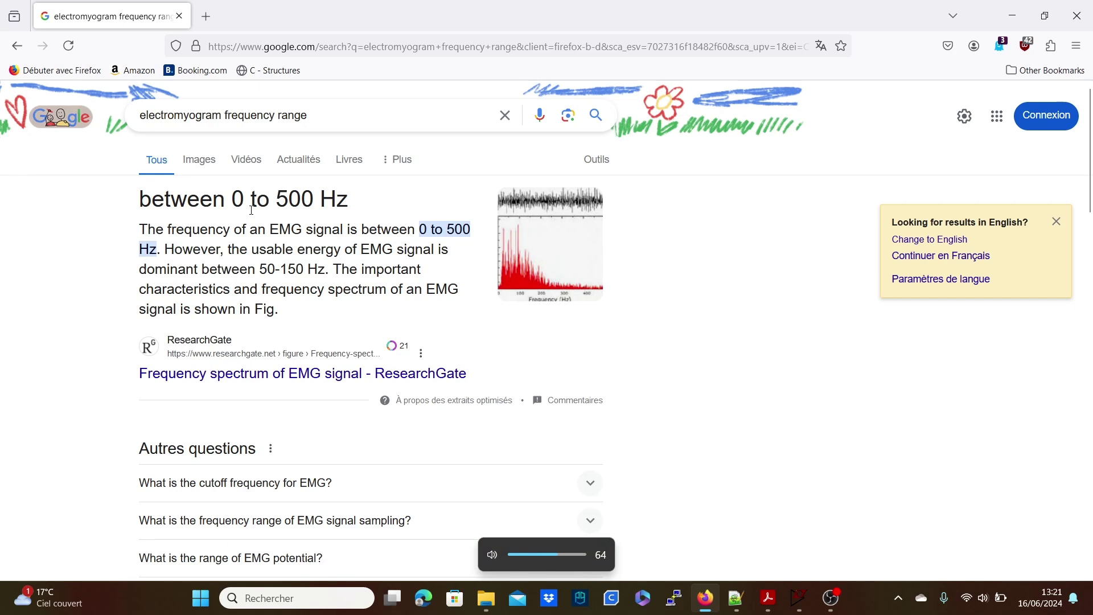
key("XF86AudioRaiseVolume")
key("XF86AudioRaiseVolume")
key("XF86AudioRaiseVolume")
key("XF86AudioRaiseVolume")
key("XF86AudioRaiseVolume")
key("XF86AudioRaiseVolume")
key("XF86AudioRaiseVolume")
key("XF86AudioRaiseVolume")
key("XF86AudioRaiseVolume")
key("XF86AudioRaiseVolume")
key("XF86AudioRaiseVolume")
key("XF86AudioRaiseVolume")
key("XF86AudioRaiseVolume")
key("XF86AudioRaiseVolume")
key("XF86AudioRaiseVolume")
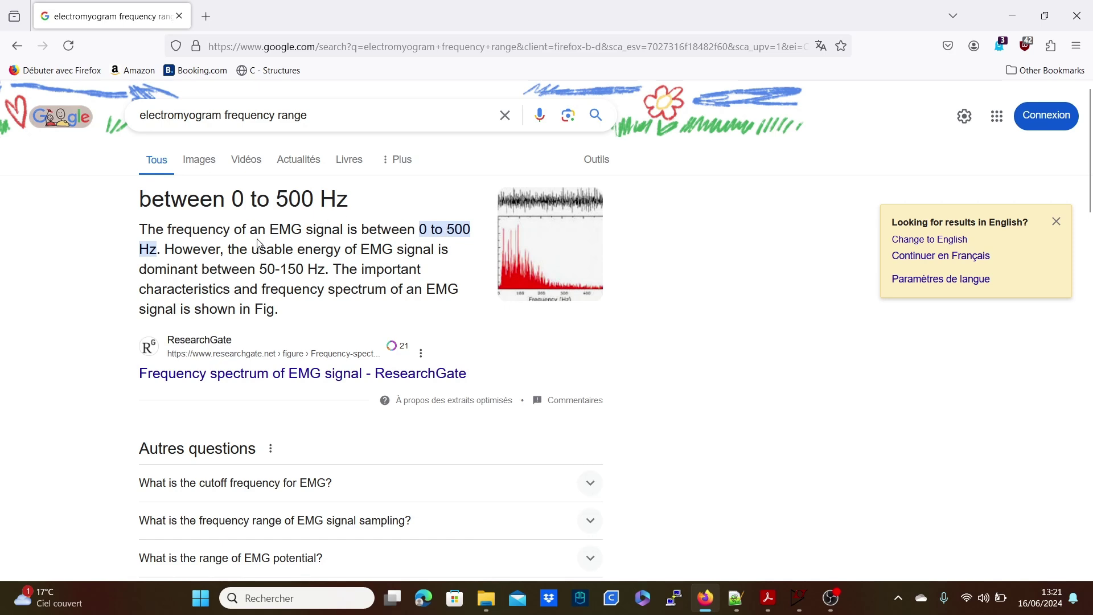
Highlight the 50-150 Hz usable EMG range in the search snippet and examine the image results for "electromyogram frequency range".
left_click_drag(263, 269, 308, 274)
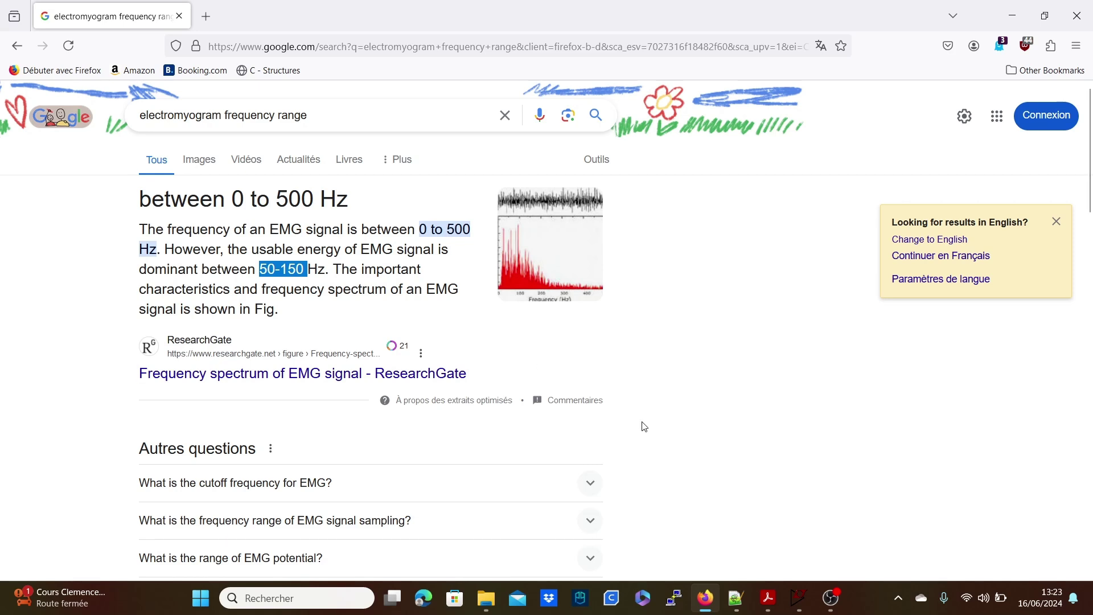
mouse_move(809, 613)
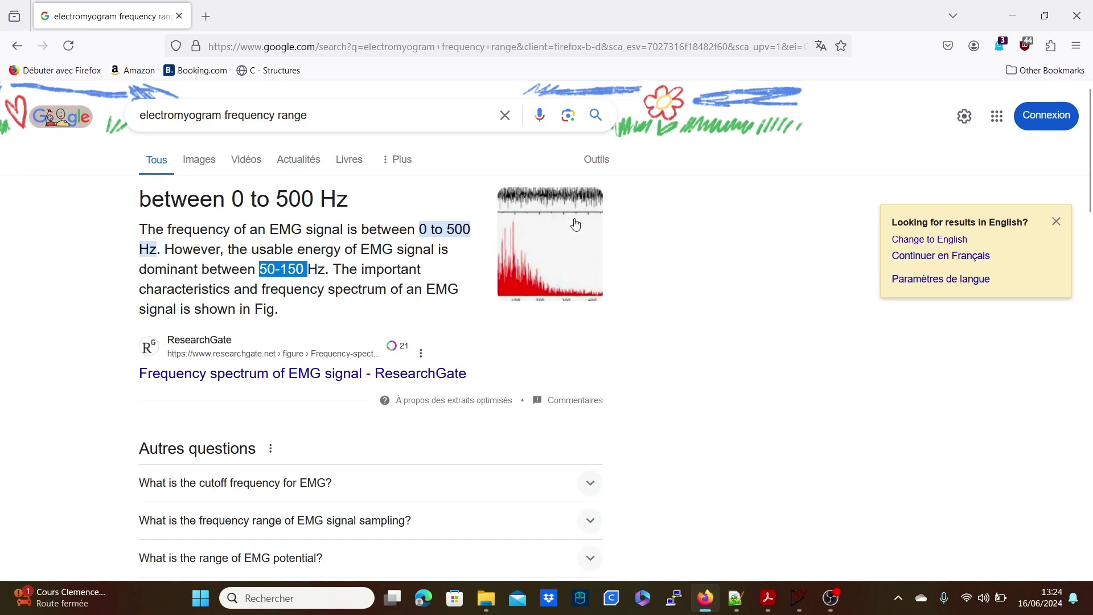
left_click(204, 164)
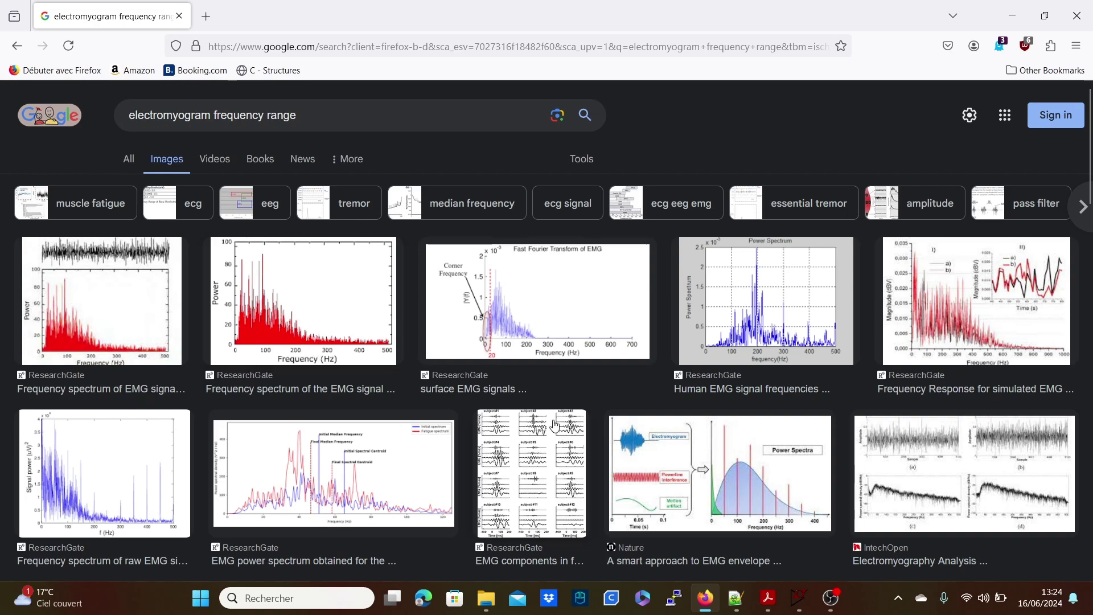
scroll(616, 394, "down", 10)
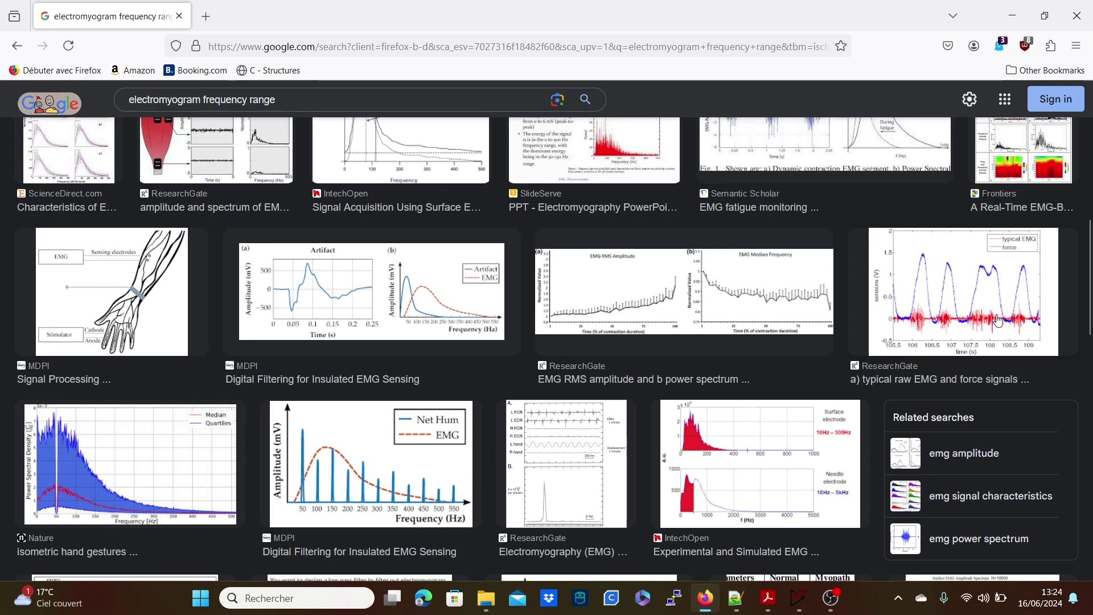
scroll(724, 337, "down", 8)
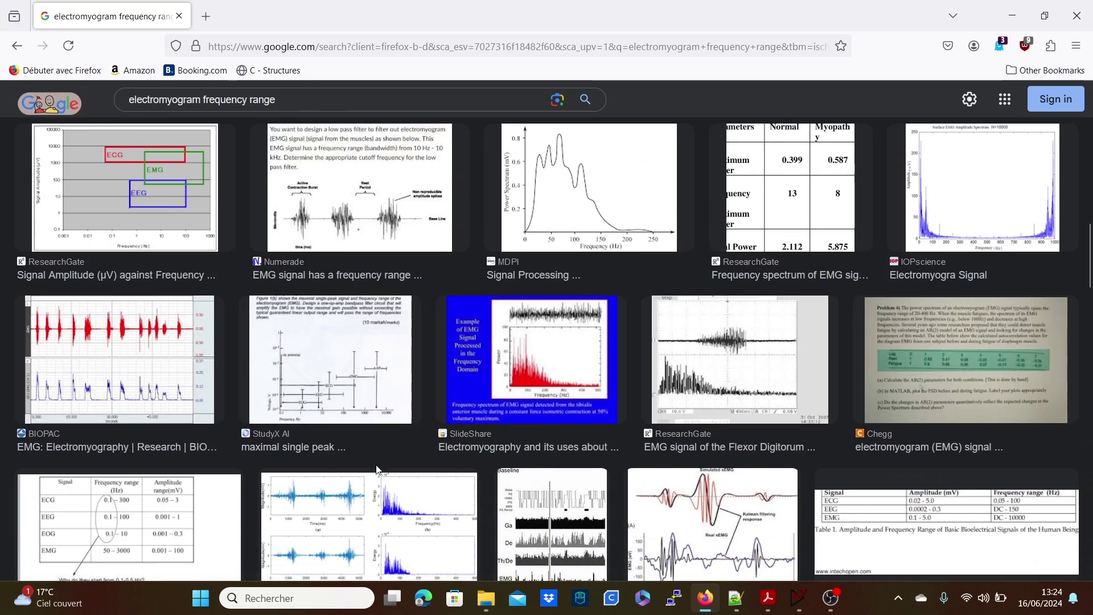
scroll(501, 407, "down", 4)
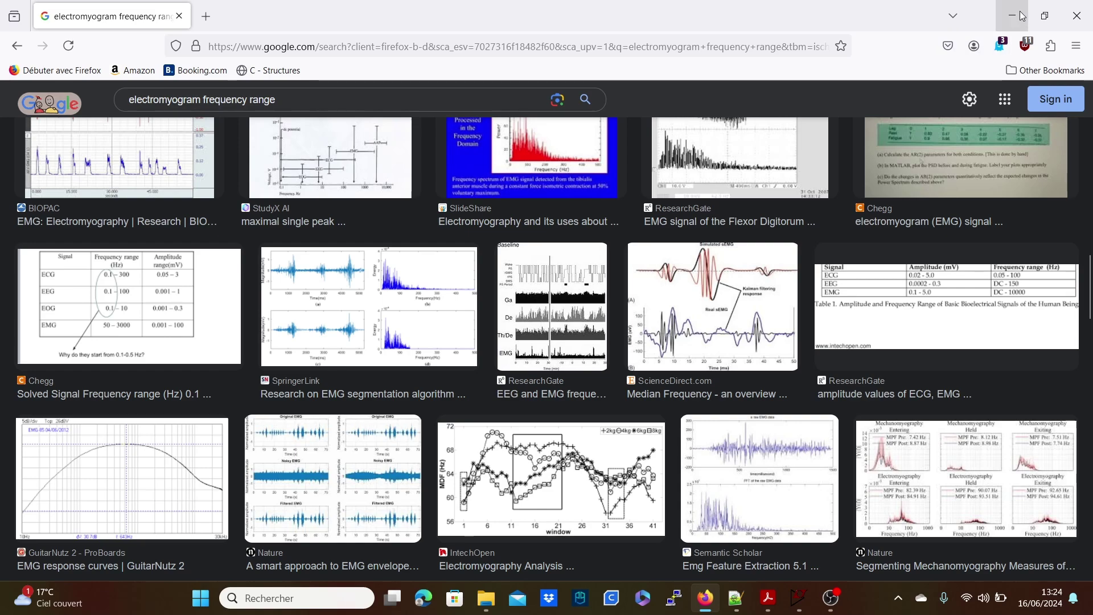
scroll(511, 315, "up", 15)
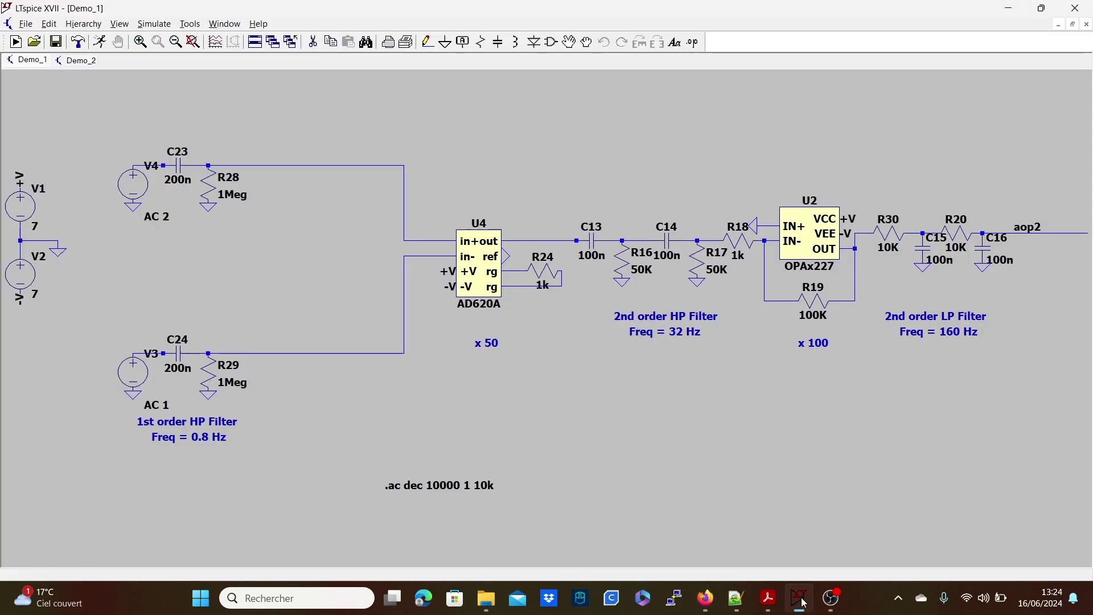
Switch to LTspice and examine the Demo_1 schematic's amplifier, high-pass and low-pass filter stages.
left_click(799, 599)
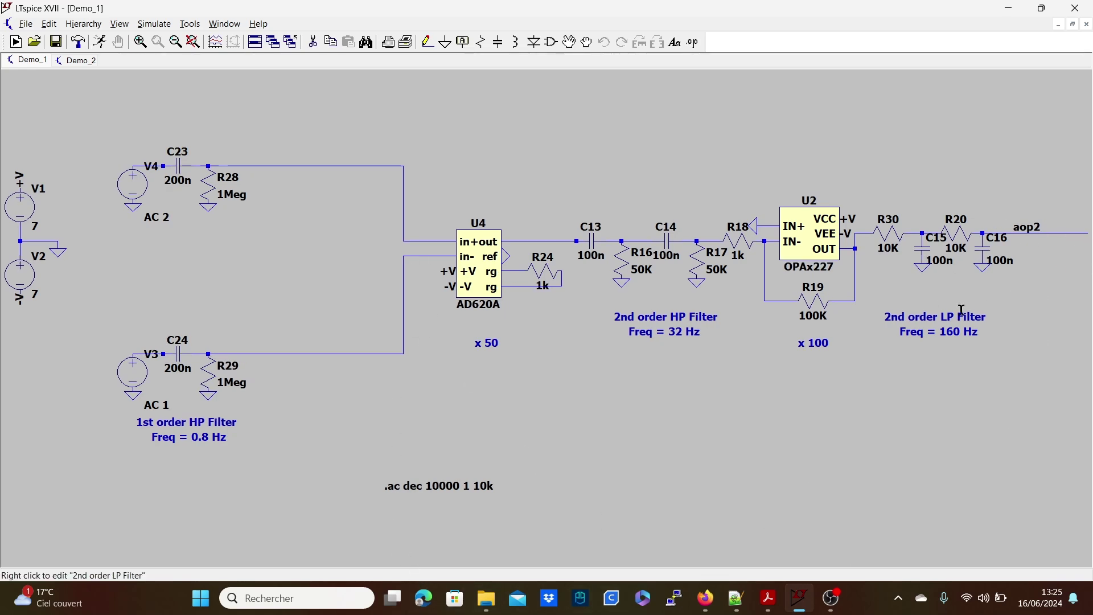
scroll(962, 309, "down", 3)
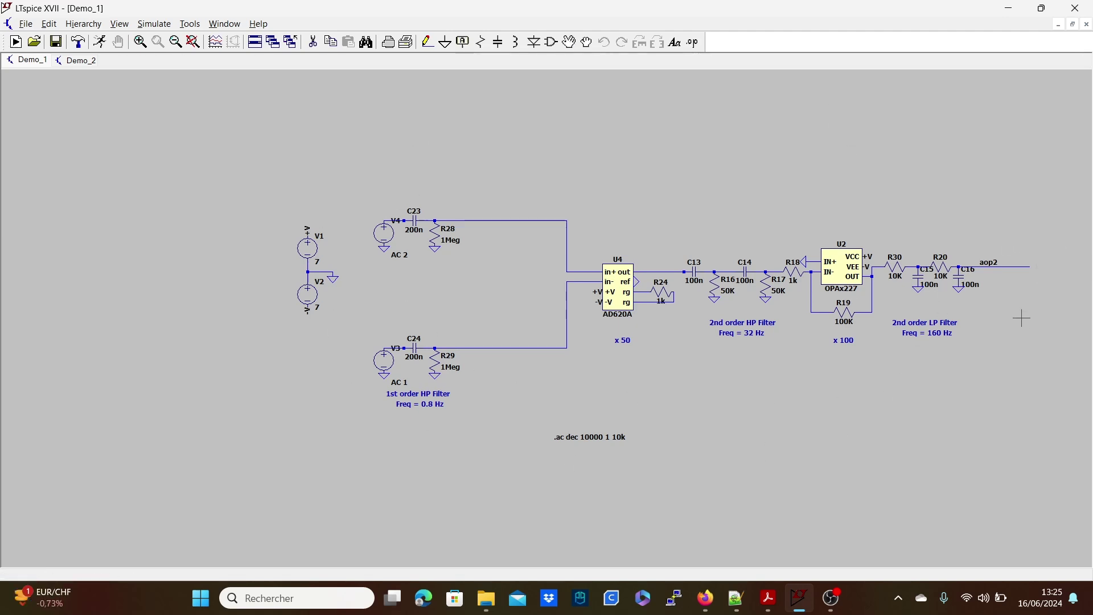
scroll(837, 286, "up", 3)
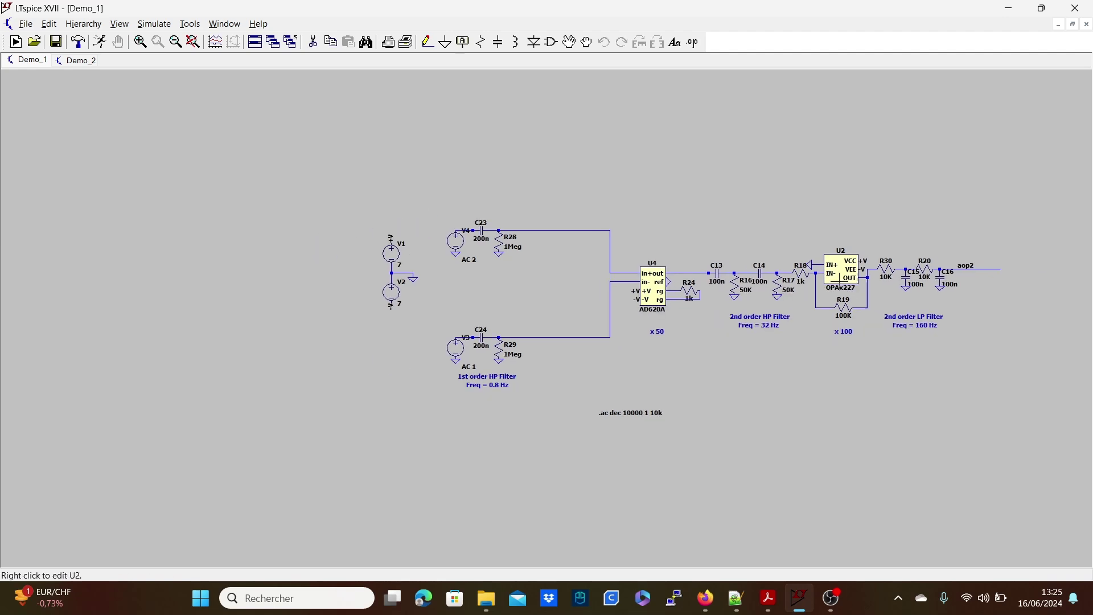
scroll(840, 283, "down", 1)
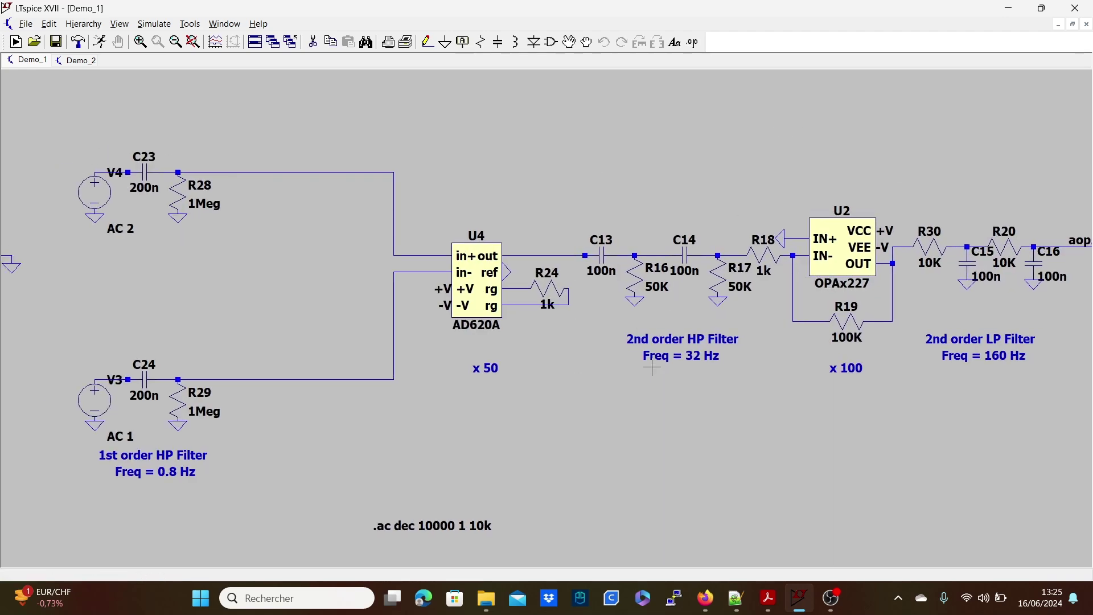
scroll(640, 370, "down", 1)
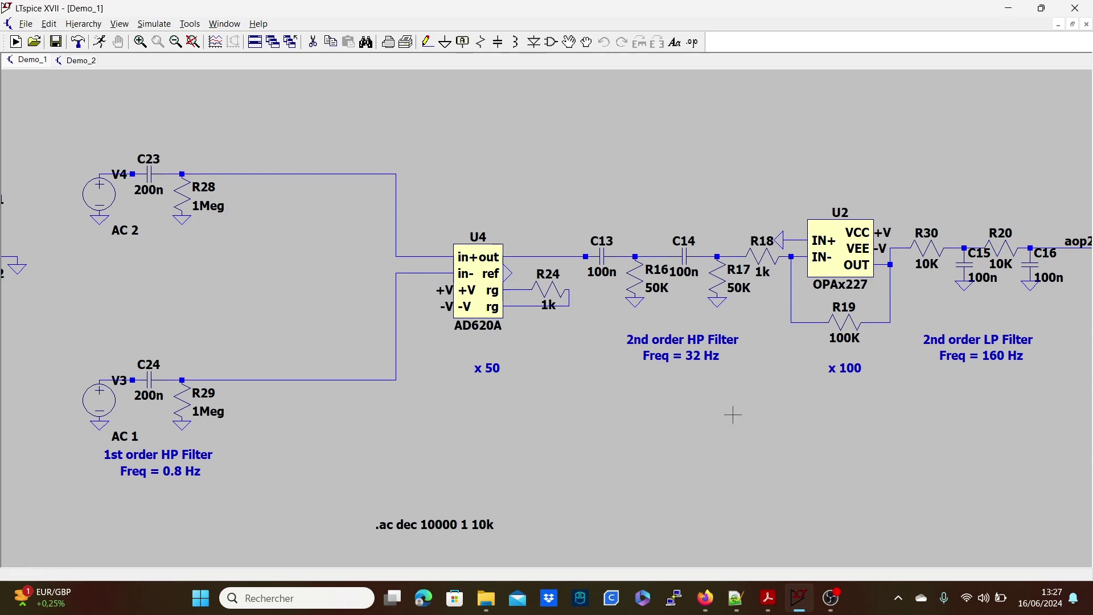
Compare the Demo_2 schematic with the Demo_1 circuit, ending on Demo_1.
left_click(74, 61)
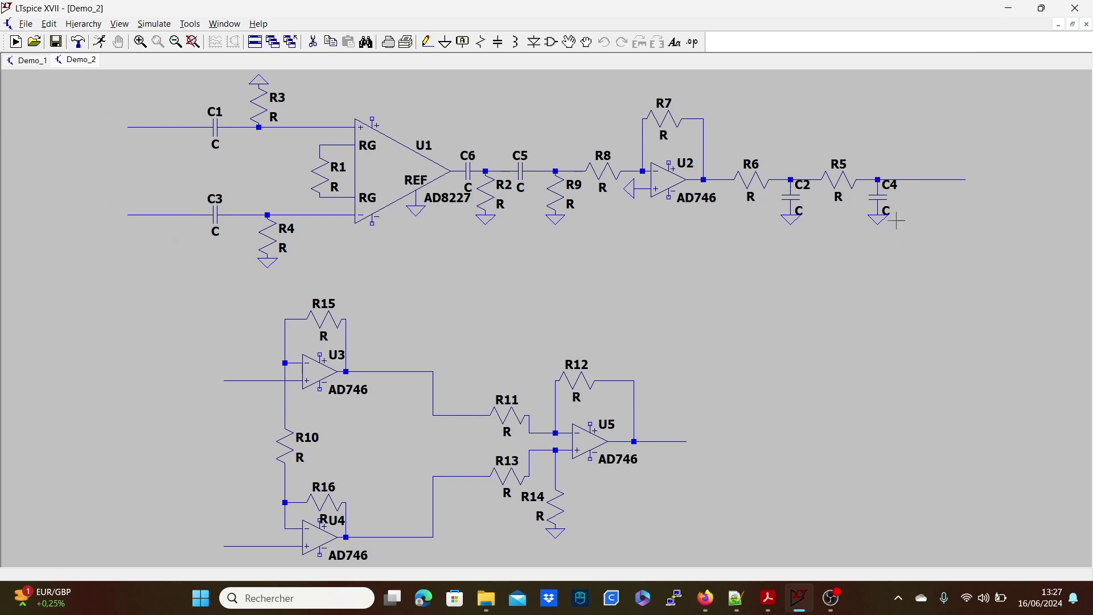
left_click(24, 61)
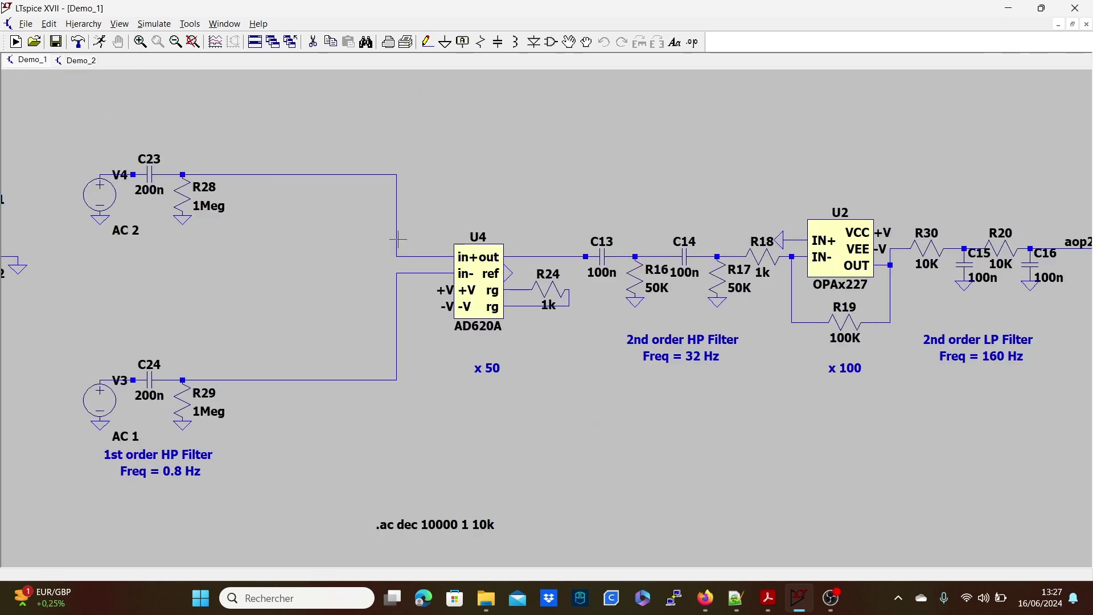
left_click(80, 60)
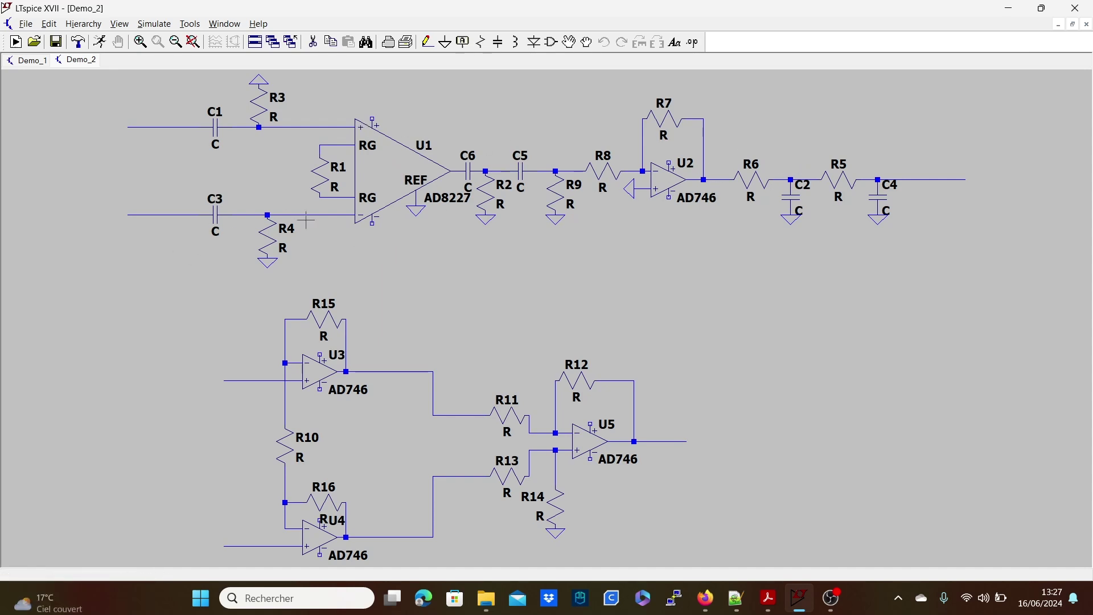
left_click(23, 62)
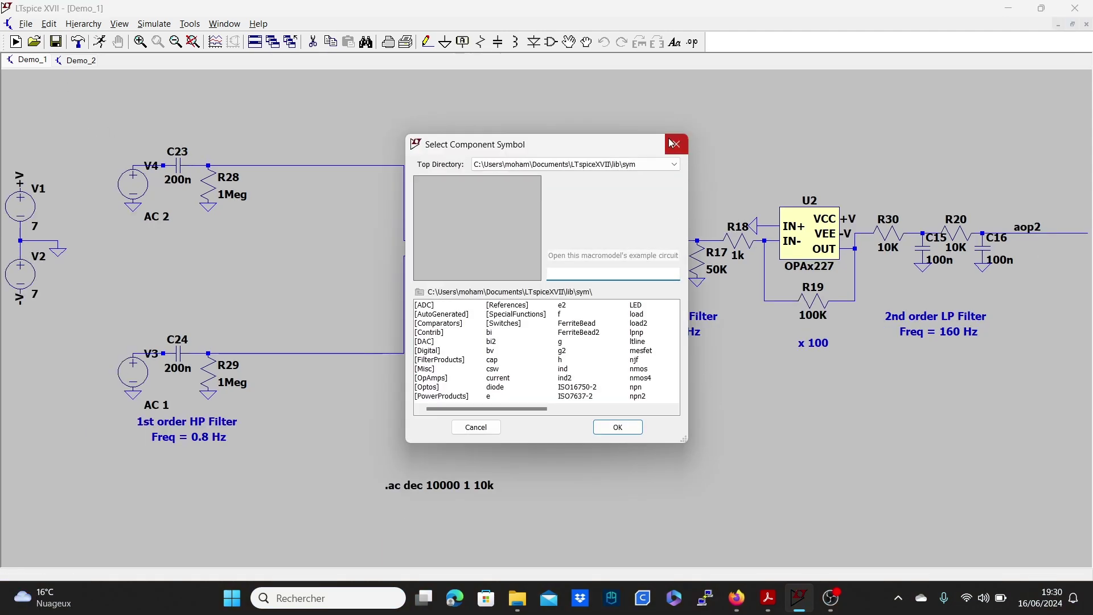
Dismiss the component symbol selection without choosing a part and return to the Demo_1 schematic.
left_click(674, 143)
left_click(1010, 7)
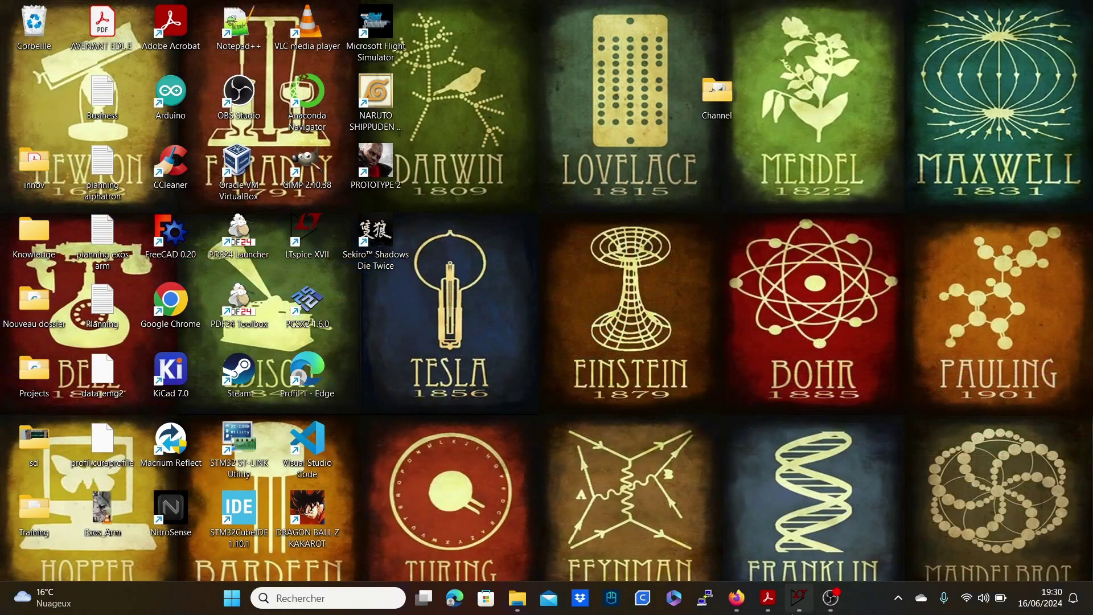
left_click(796, 608)
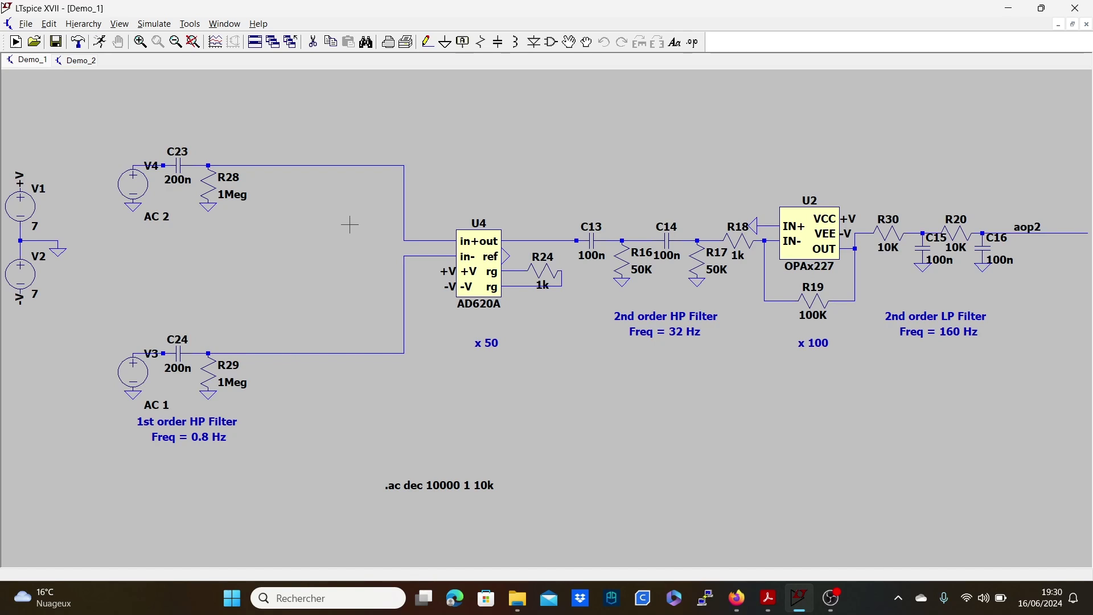
Switch to Firefox and search the web for "lm741".
left_click(737, 598)
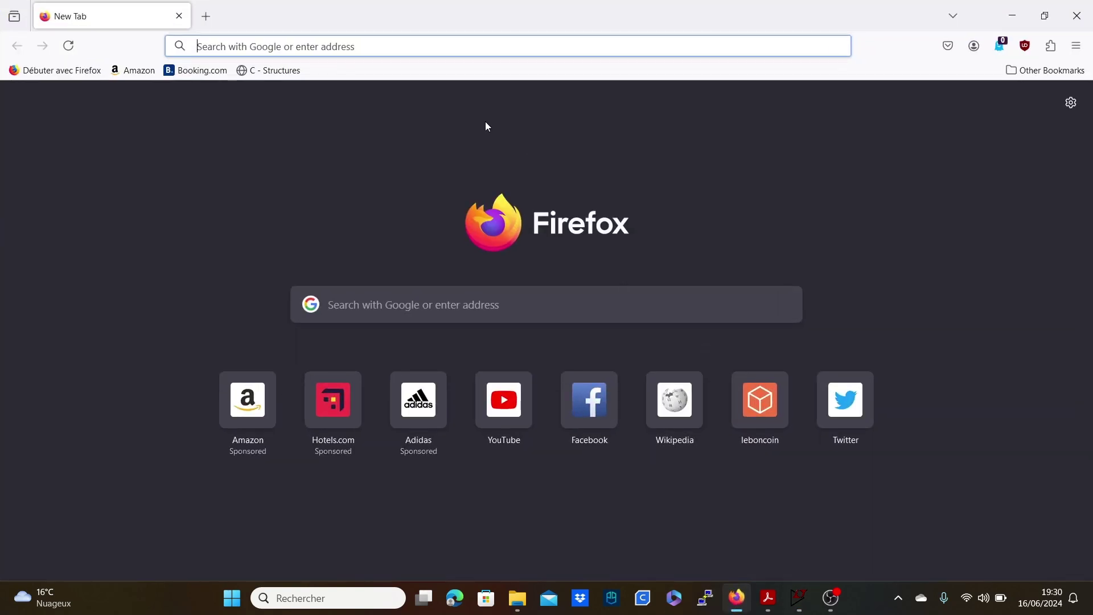
left_click(328, 54)
type("lm32")
key("BackSpace")
key("BackSpace")
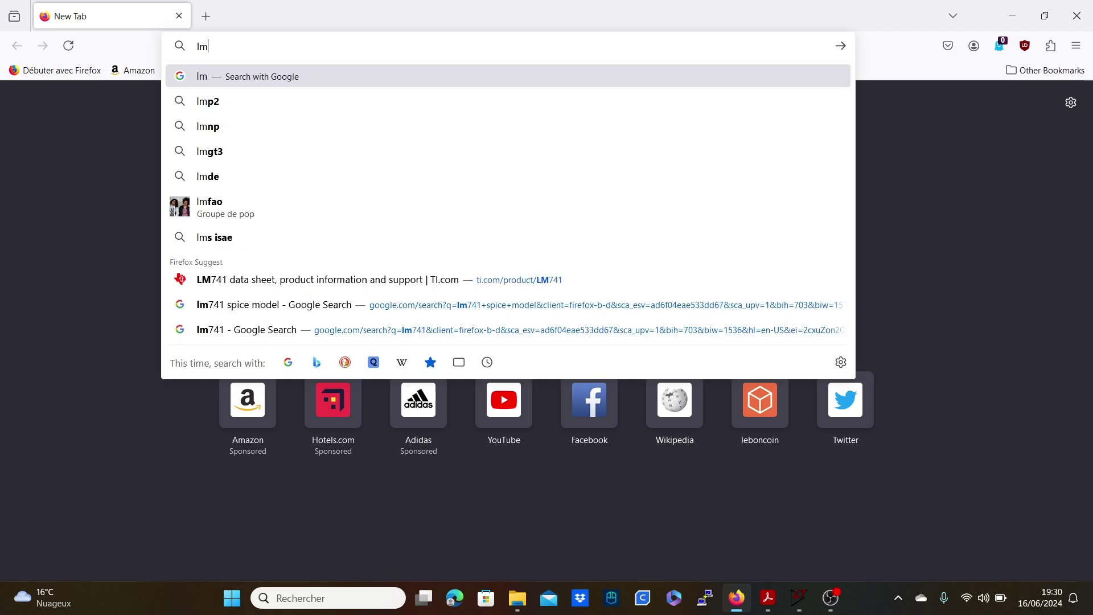
type("741")
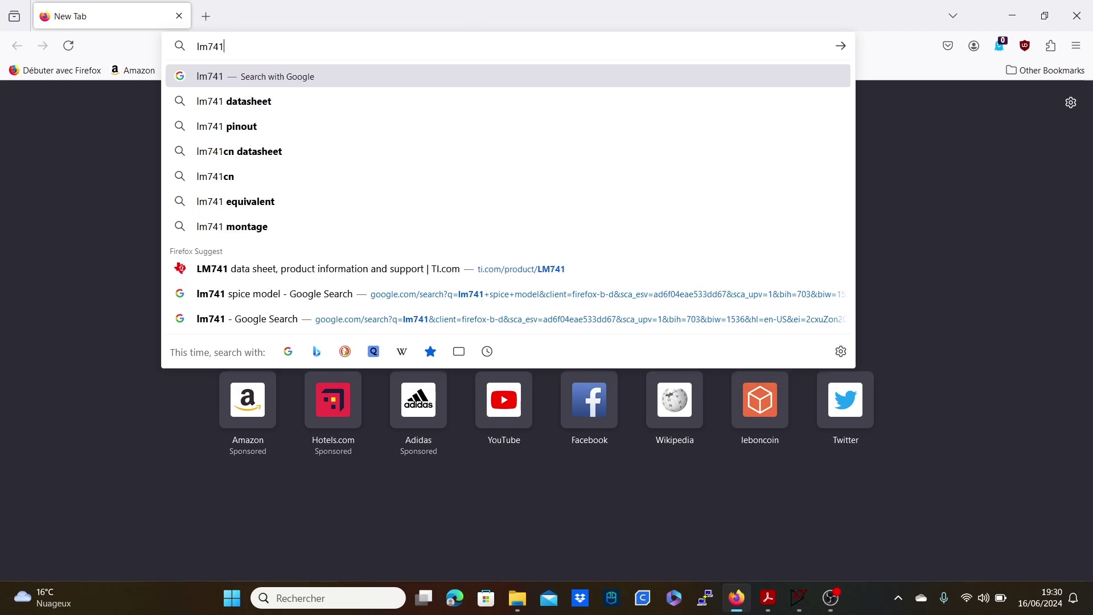
key("Return")
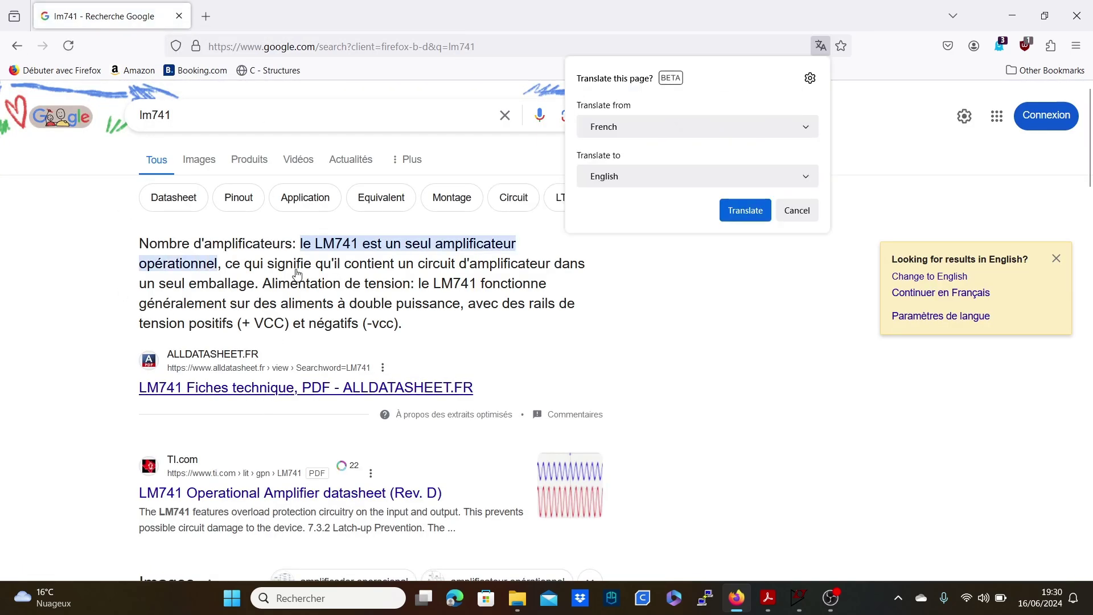
Refine the search to "lm741 spice model" and look through the results.
left_click(276, 116)
type("s")
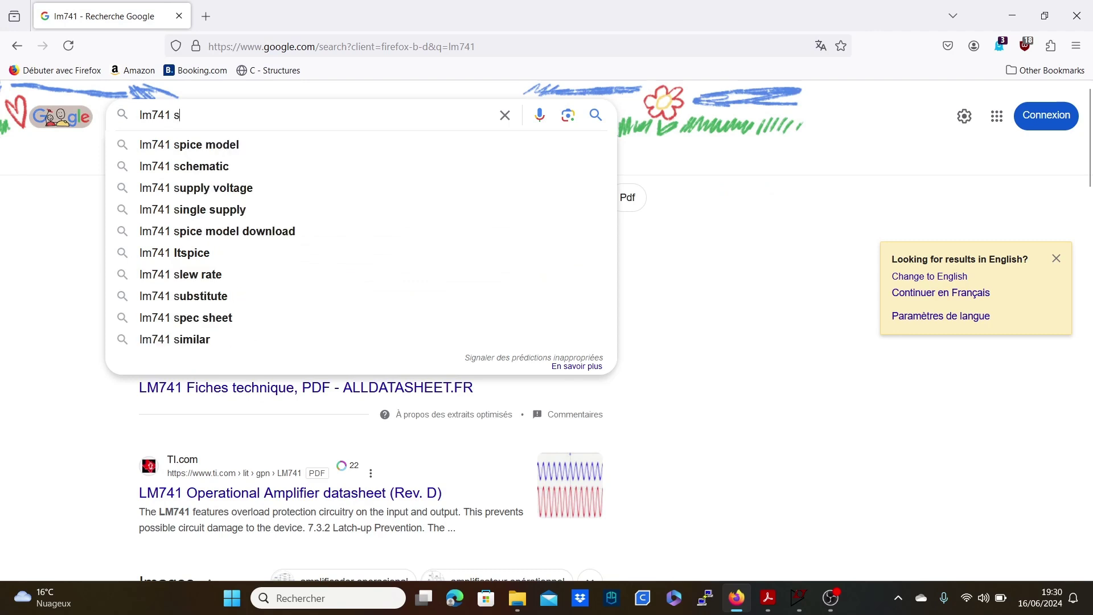
type("pice mod")
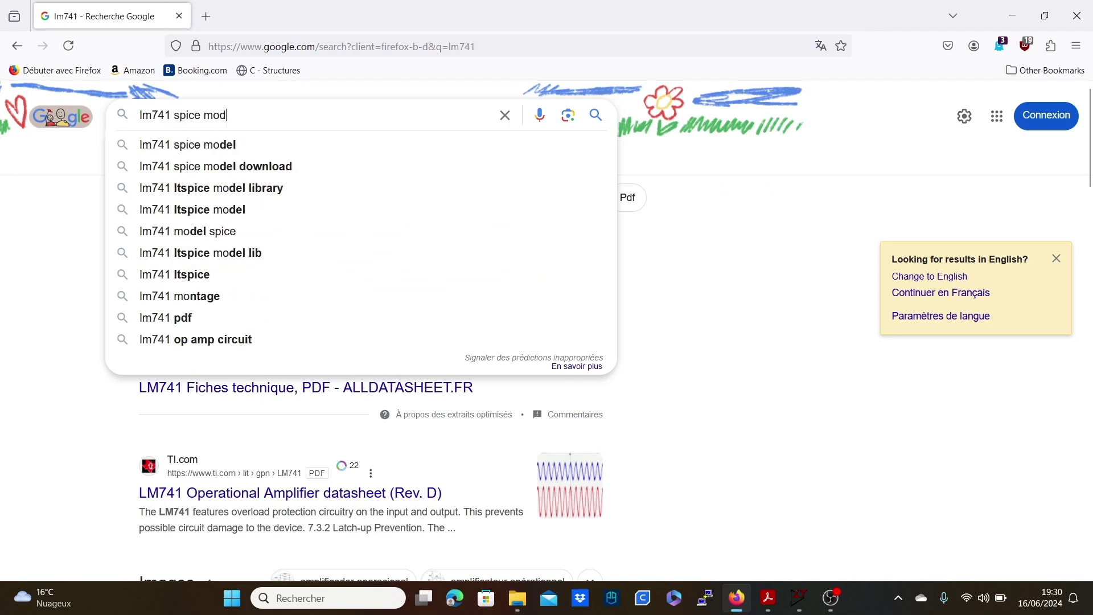
type("el")
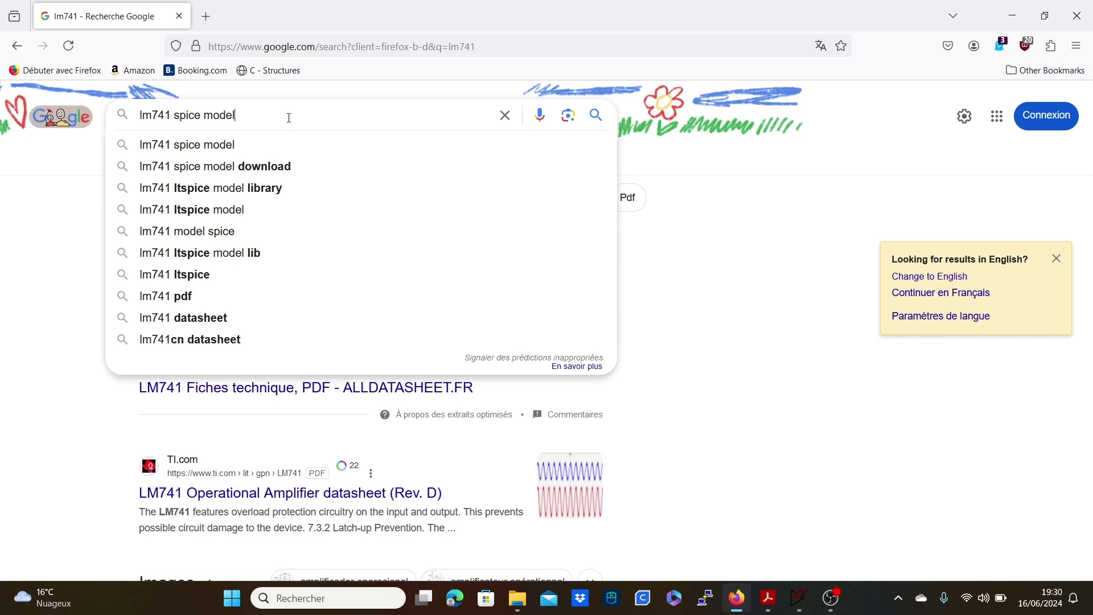
key("Return")
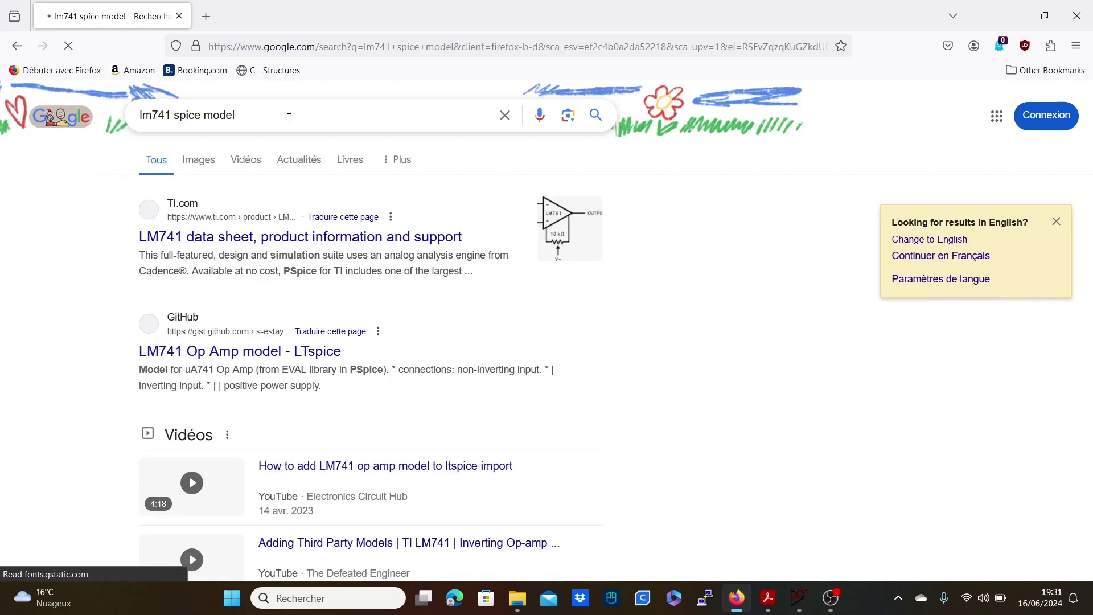
scroll(450, 285, "down", 15)
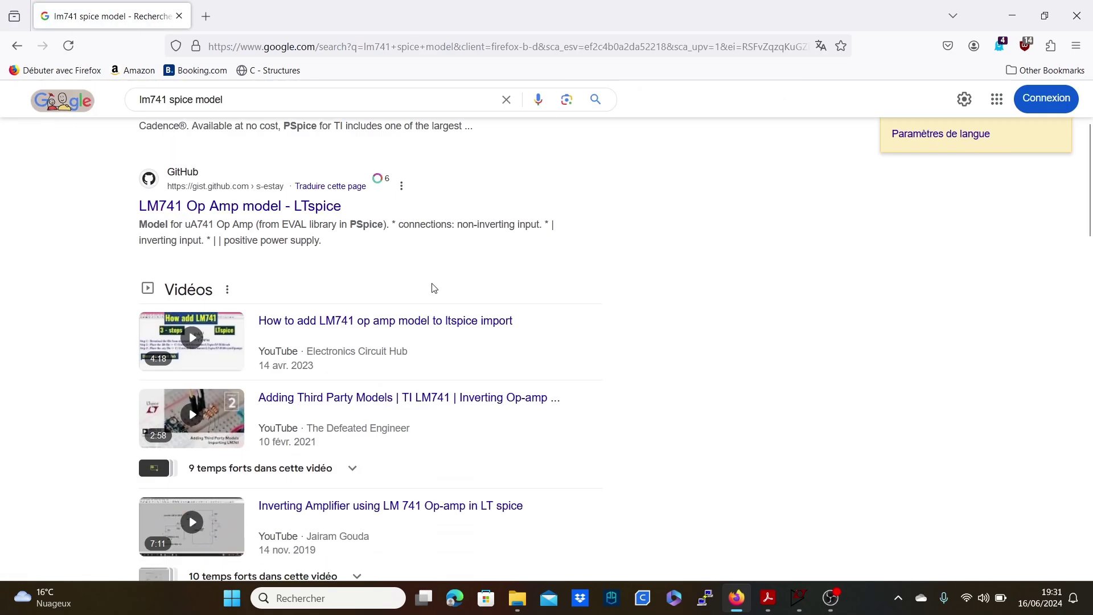
scroll(398, 301, "down", 10)
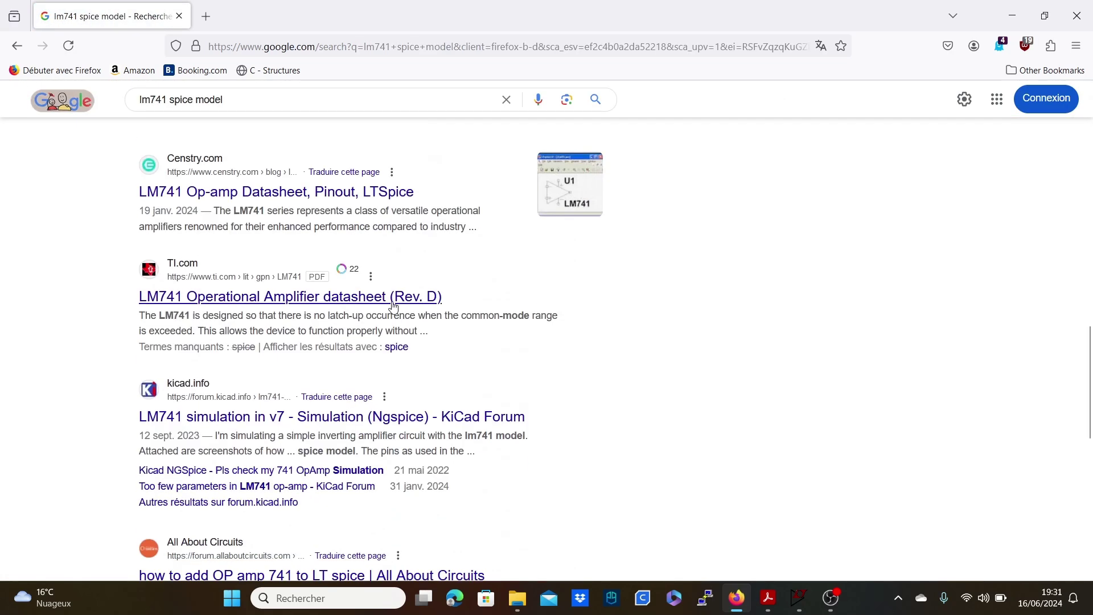
scroll(390, 307, "up", 12)
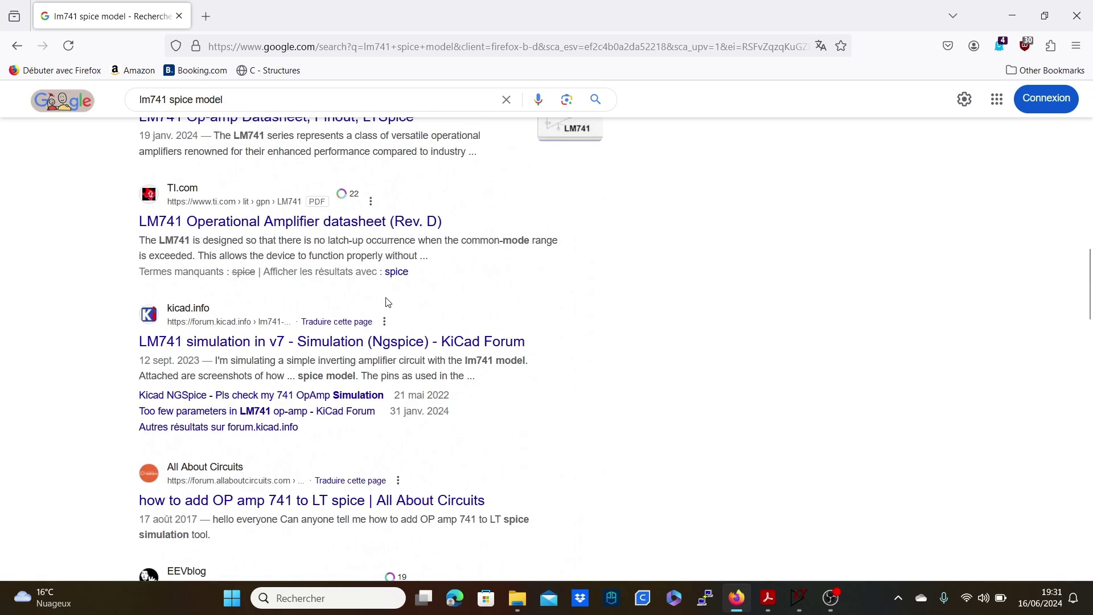
scroll(385, 301, "up", 10)
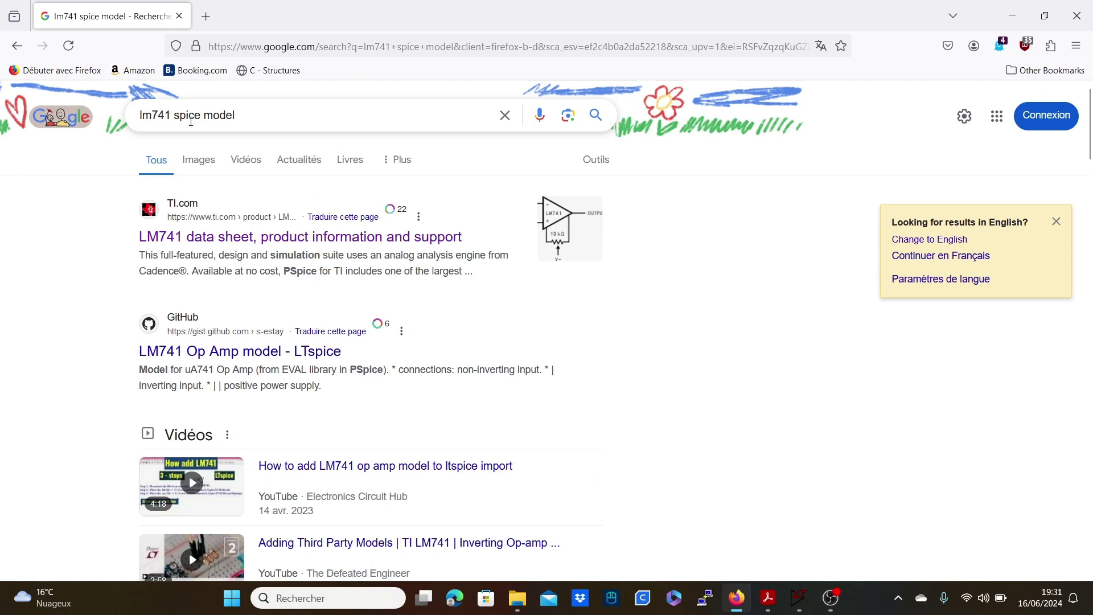
Shorten the search to "lm741 spice" and open the TI.com result for the LM741 data sheet and product information.
left_click_drag(232, 115, 183, 121)
left_click(255, 116)
key("BackSpace")
key("BackSpace")
key("BackSpace")
key("BackSpace")
key("BackSpace")
key("BackSpace")
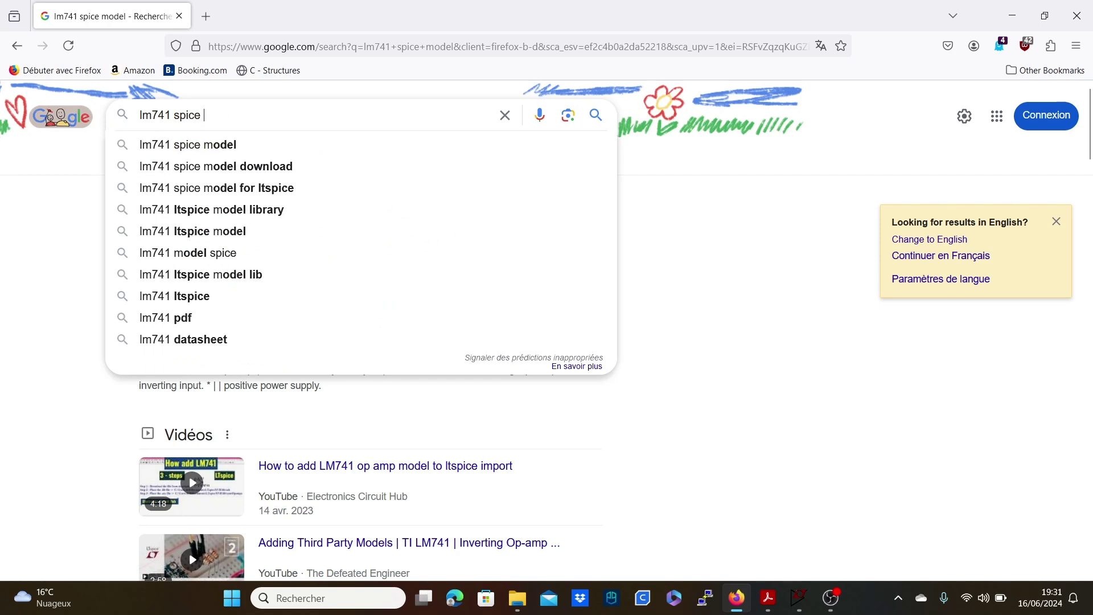
key("Return")
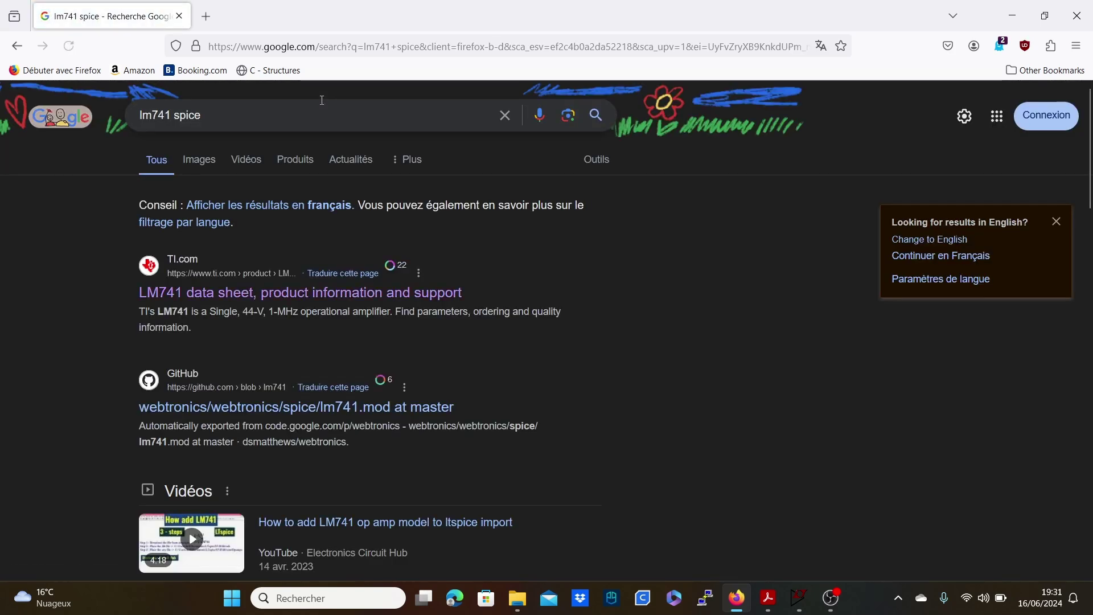
left_click(263, 299)
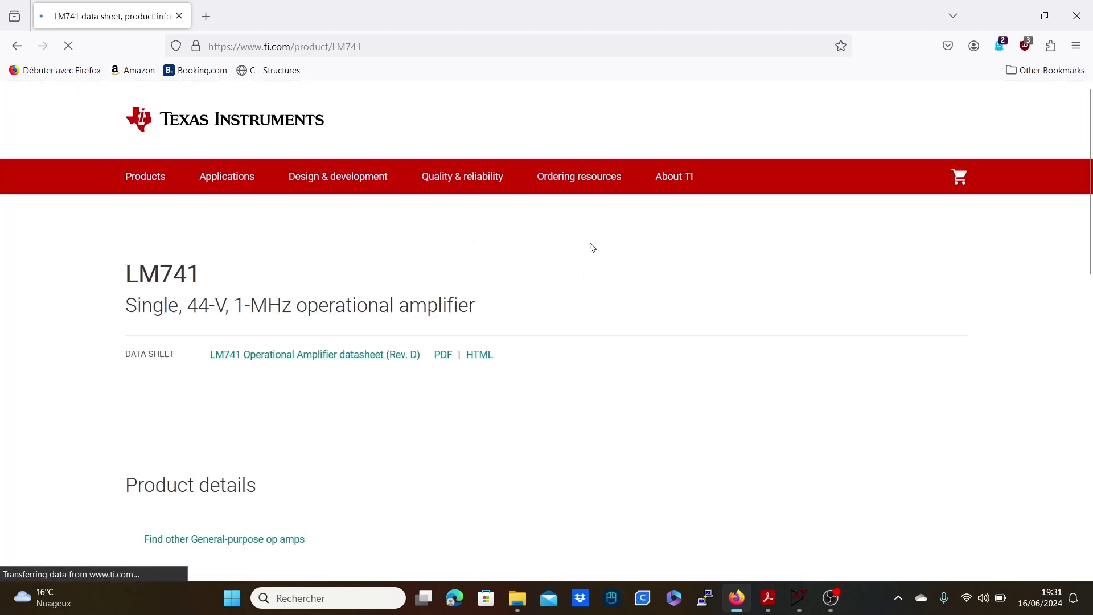
Download the LM741 PSpice Model (Rev. B) archive from the TI product page and show it in its folder.
scroll(742, 308, "down", 7)
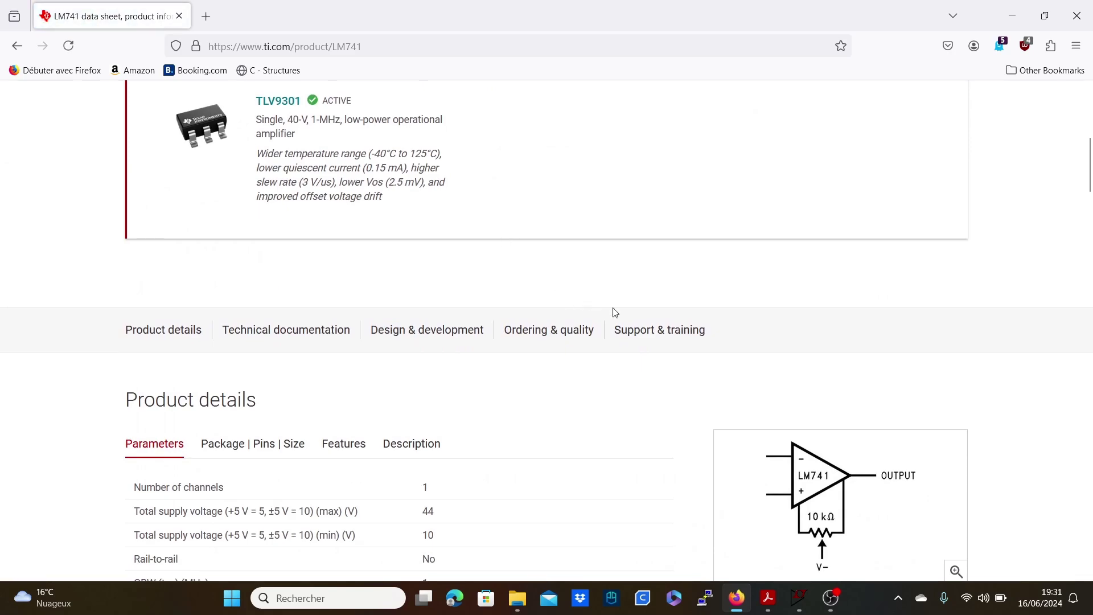
scroll(598, 306, "down", 20)
scroll(501, 319, "down", 7)
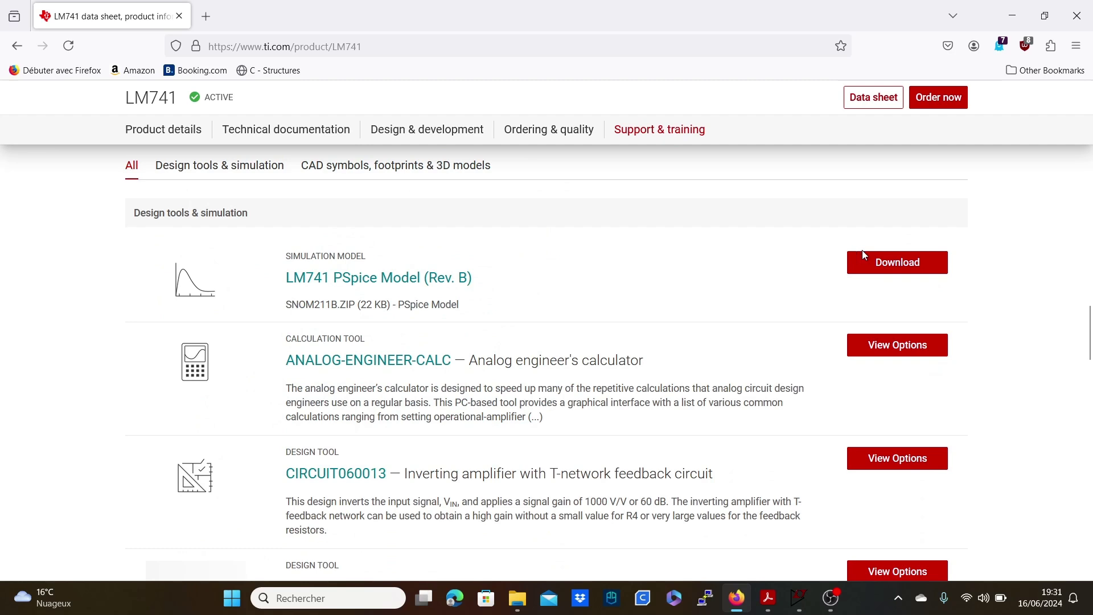
left_click(884, 271)
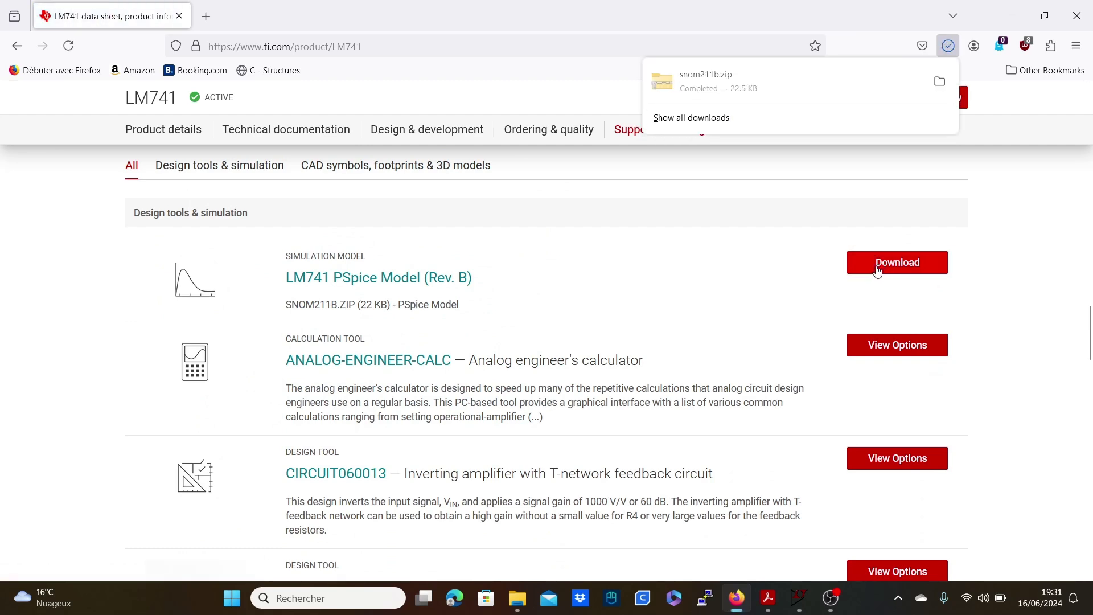
left_click(939, 82)
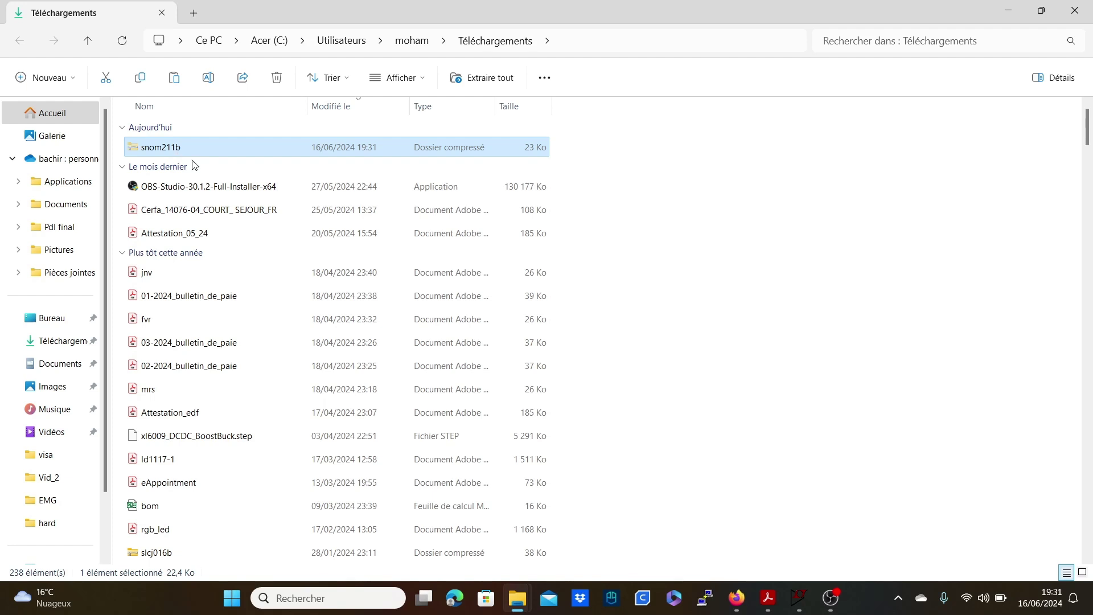
Paste the downloaded snom211b archive into the Vid_2 project folder.
mouse_move(517, 598)
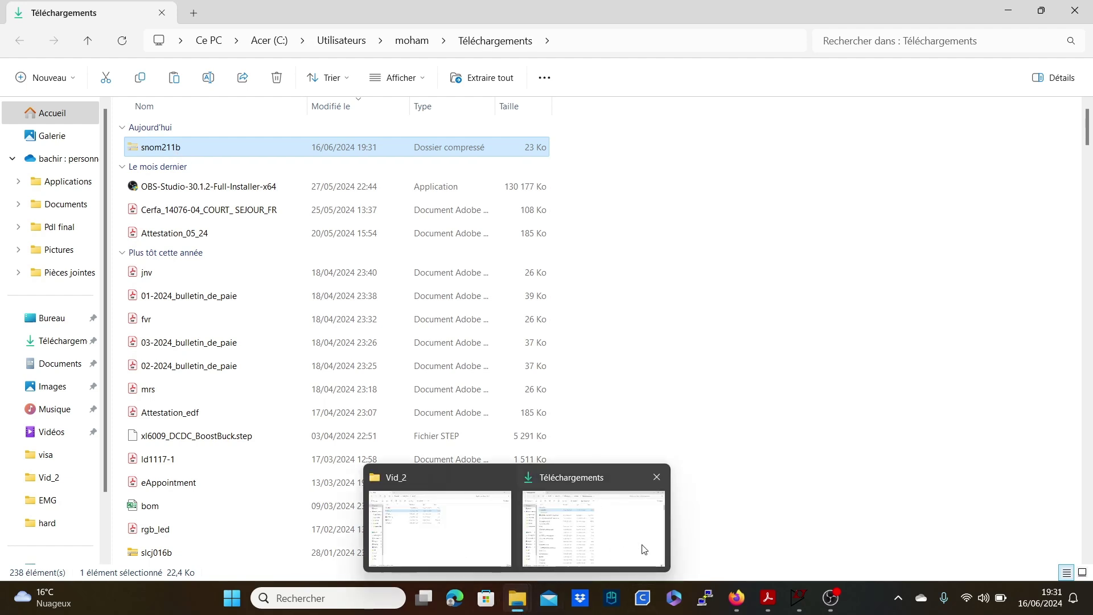
left_click(476, 527)
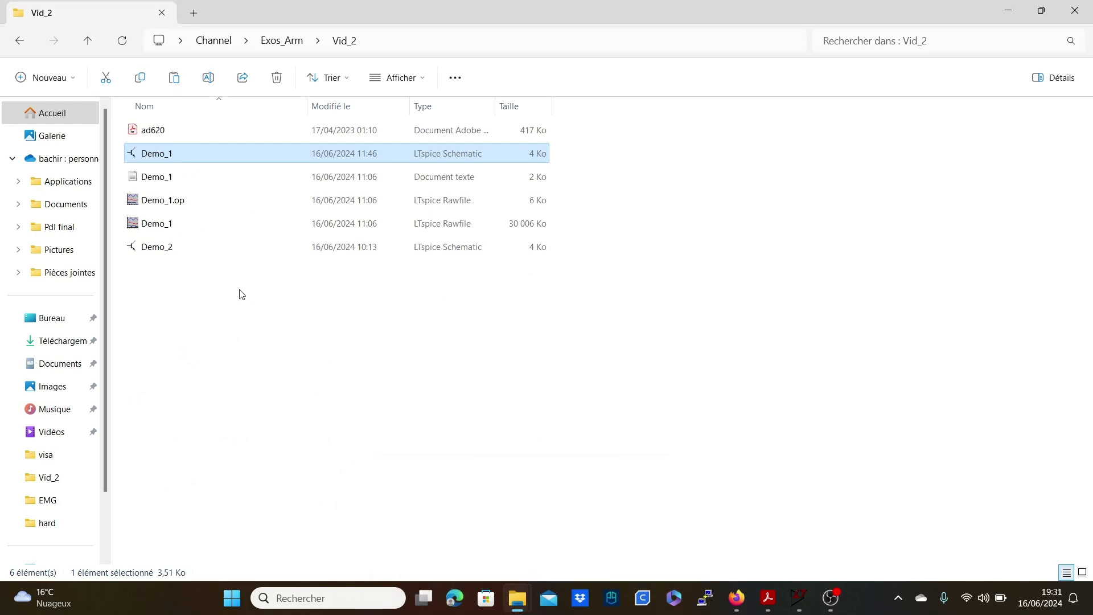
left_click(227, 306)
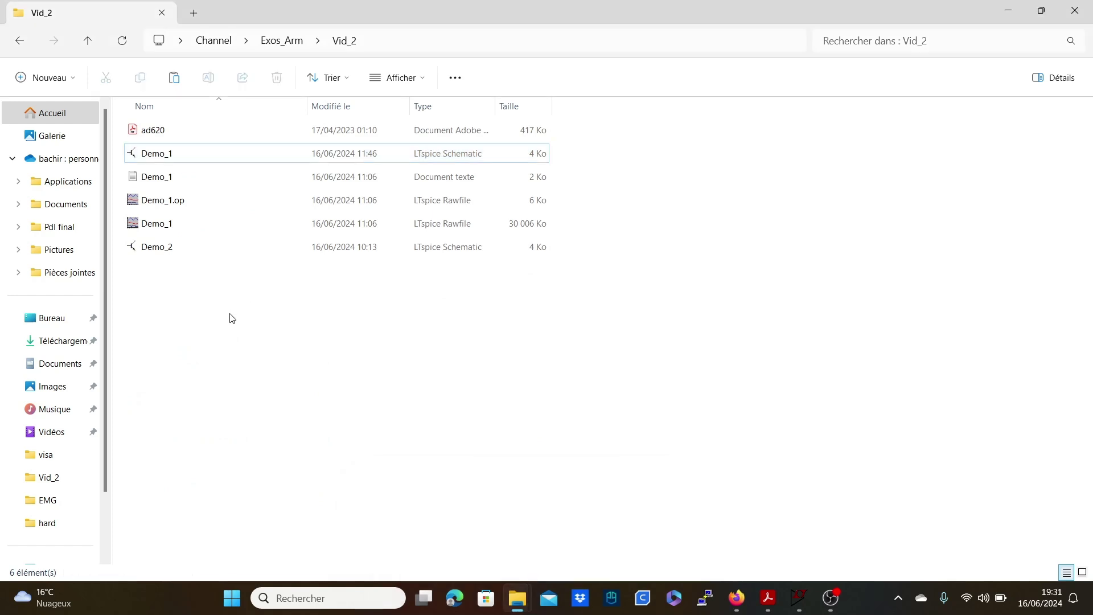
key("ctrl+v")
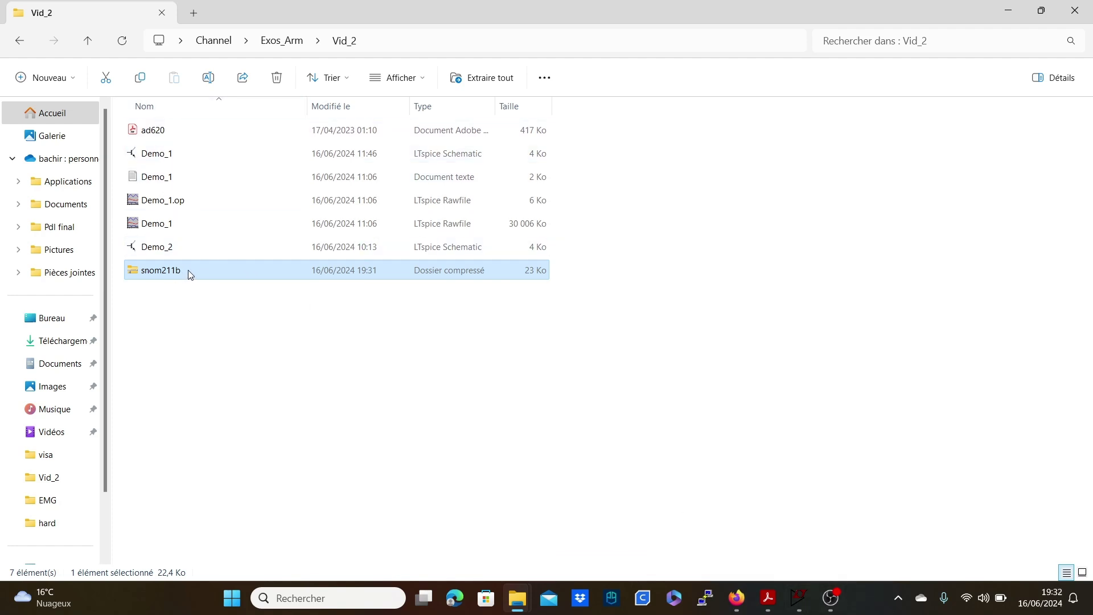
Extract the snom211b archive with 7-Zip into a snom211b subfolder of Vid_2.
right_click(168, 274)
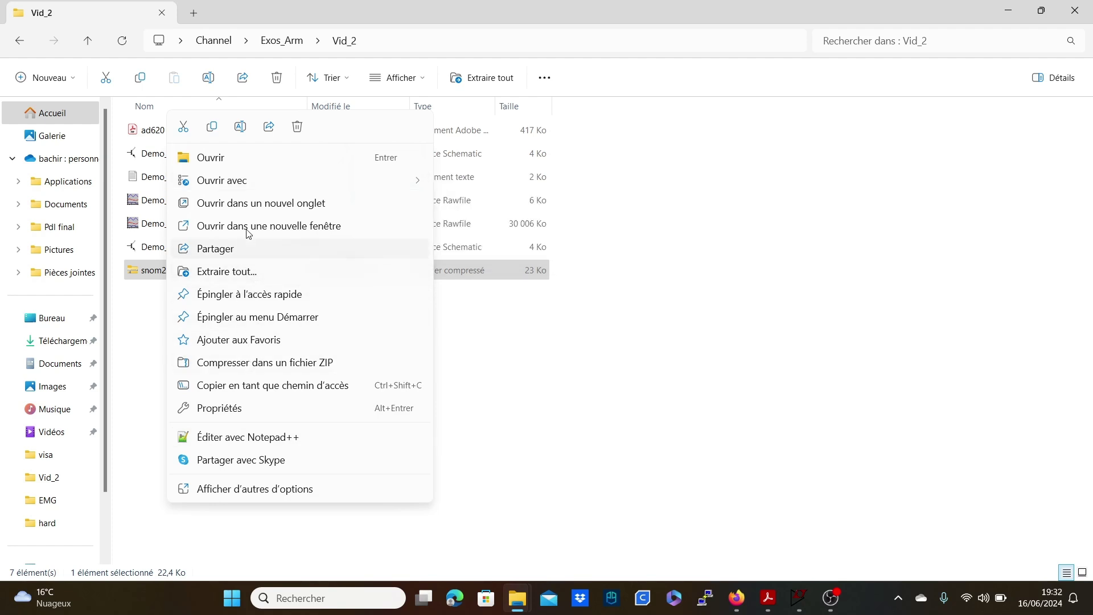
left_click(222, 489)
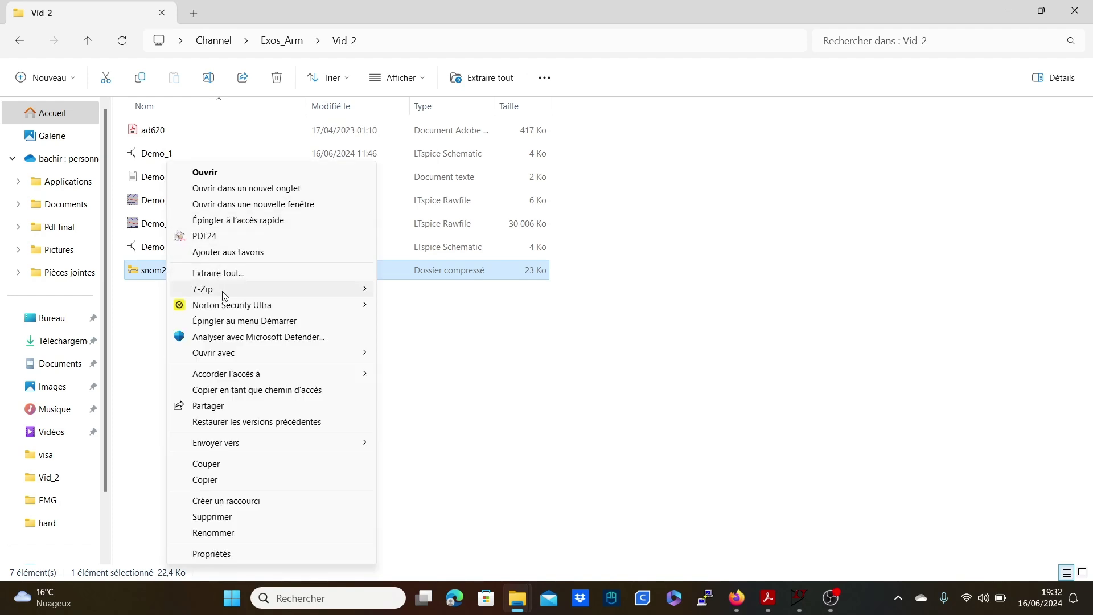
mouse_move(222, 288)
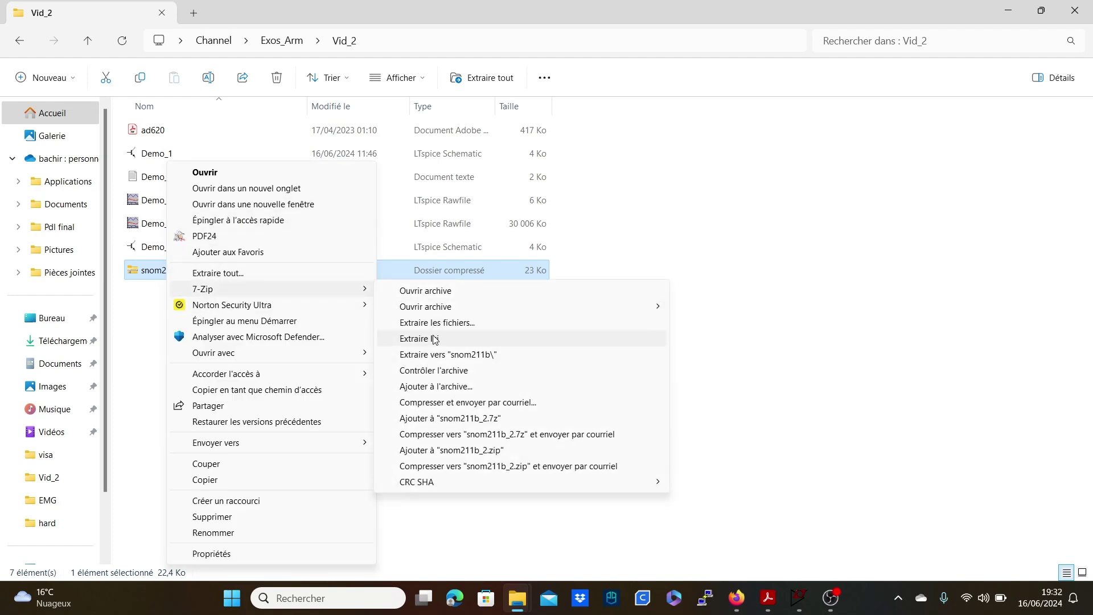
left_click(439, 354)
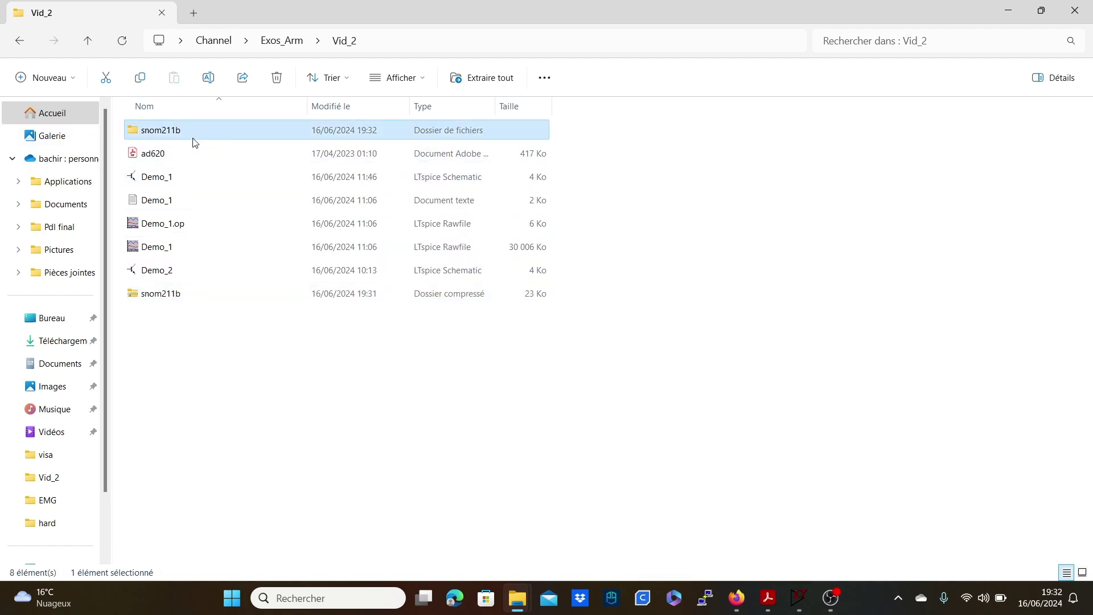
Open lm741.lib from the extracted snom211b folder in the SPICE simulator and dismiss the analysis message.
double_click(194, 136)
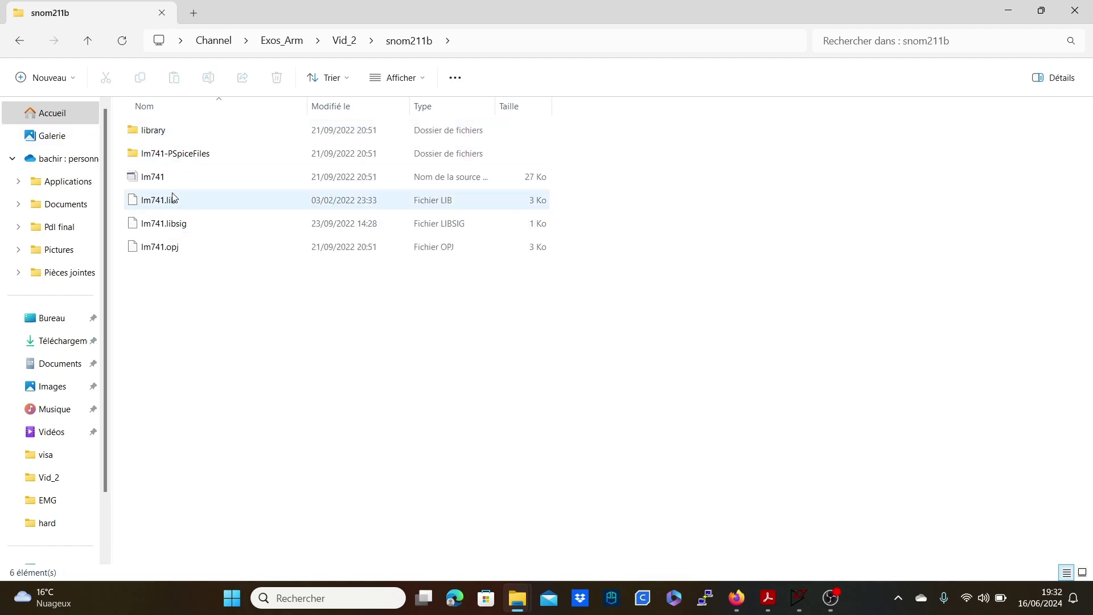
left_click(175, 206)
right_click(176, 205)
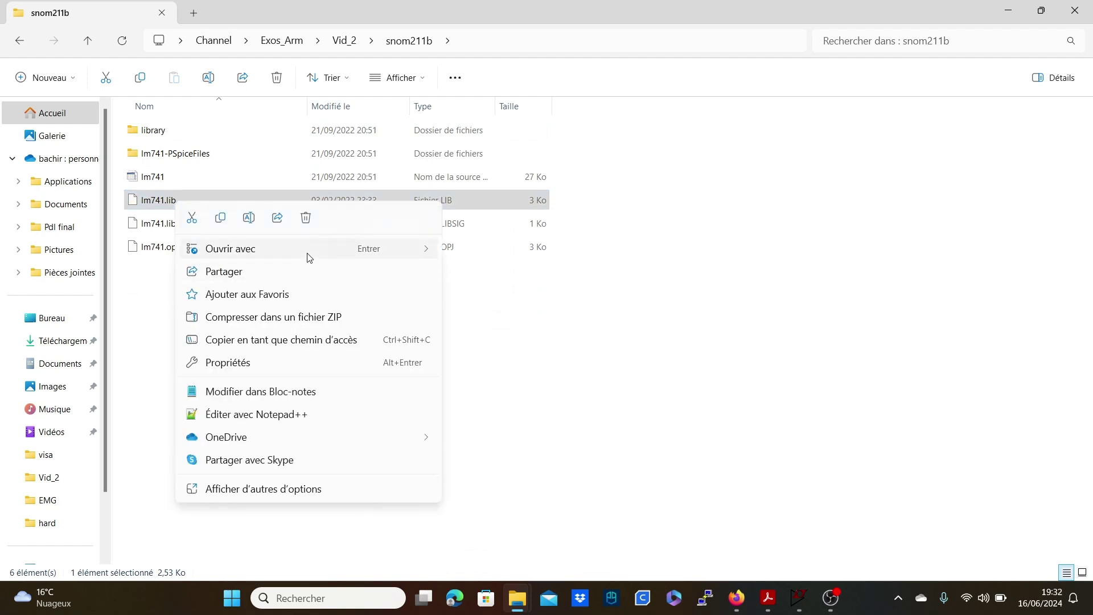
mouse_move(354, 253)
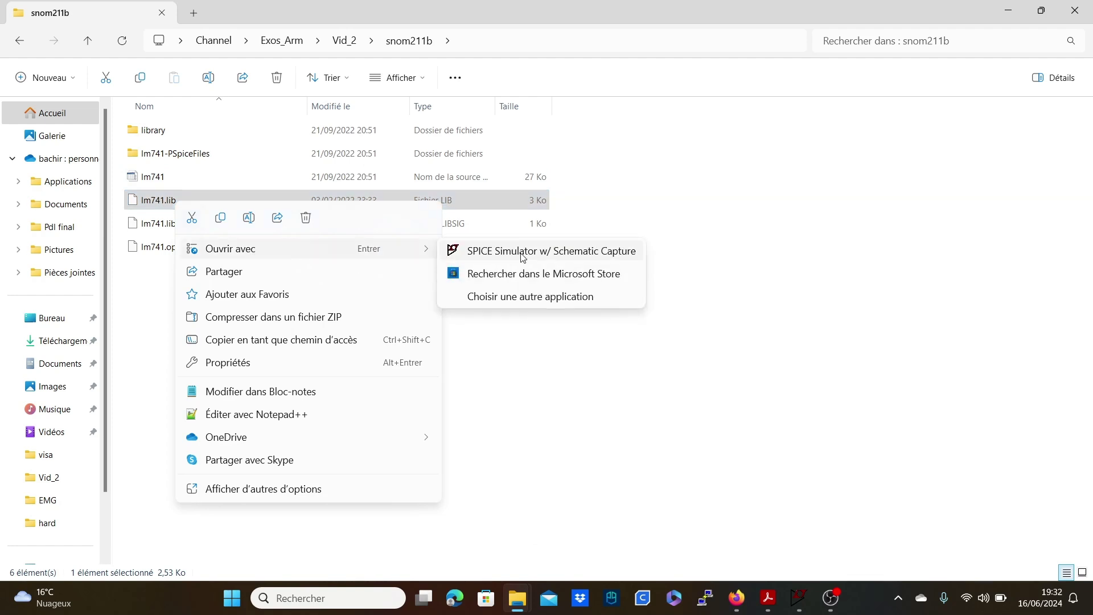
left_click(523, 257)
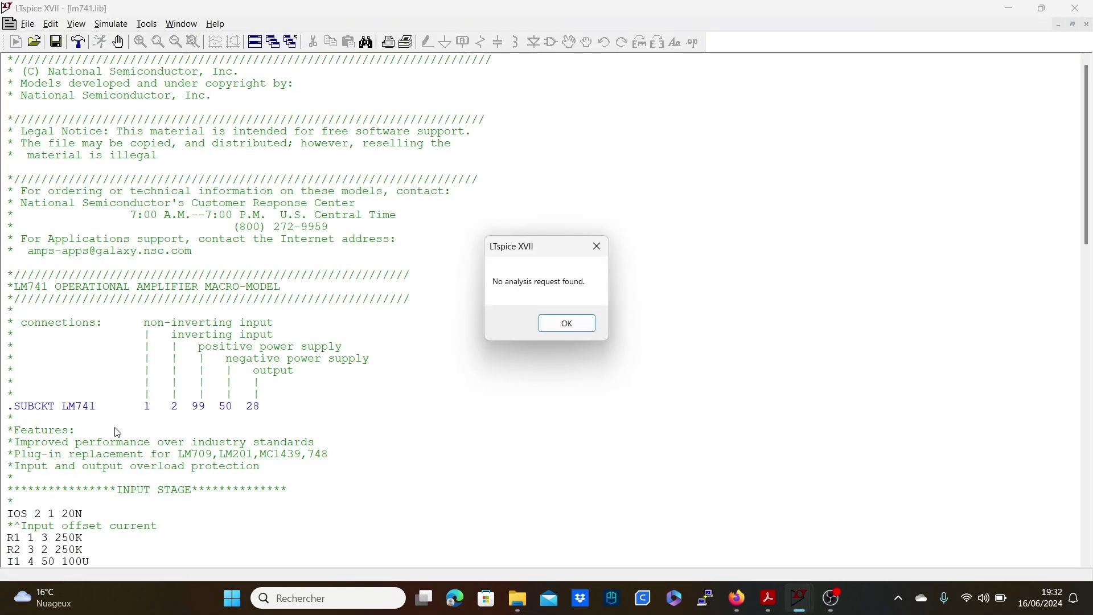
left_click(558, 325)
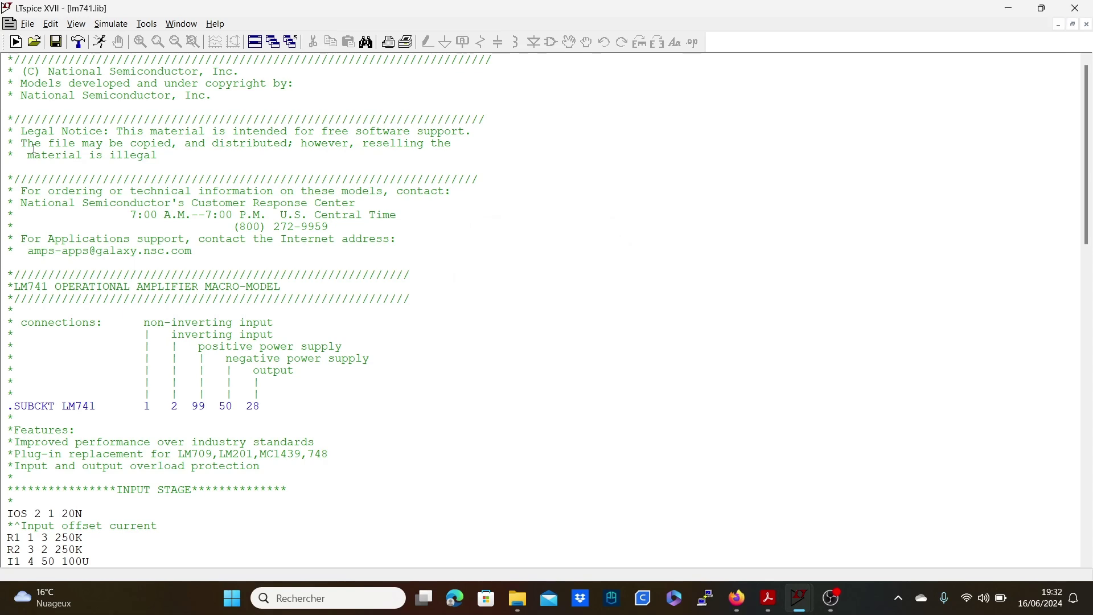
Review the LM741 macro-model and automatically create a symbol from its .SUBCKT LM741 line.
scroll(109, 235, "down", 1)
scroll(108, 236, "down", 10)
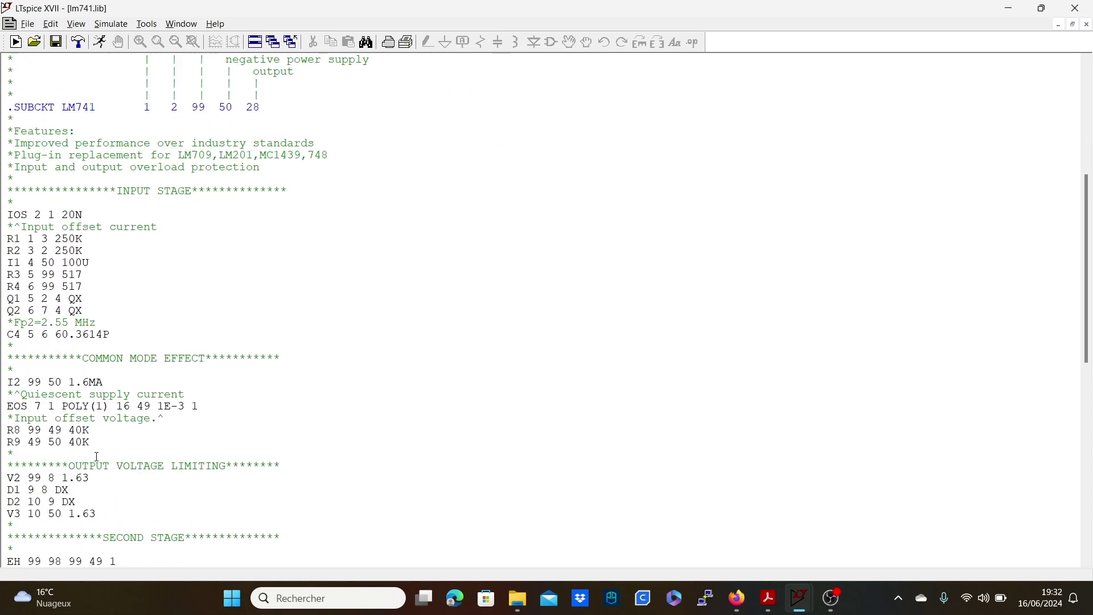
left_click_drag(1086, 369, 1087, 209)
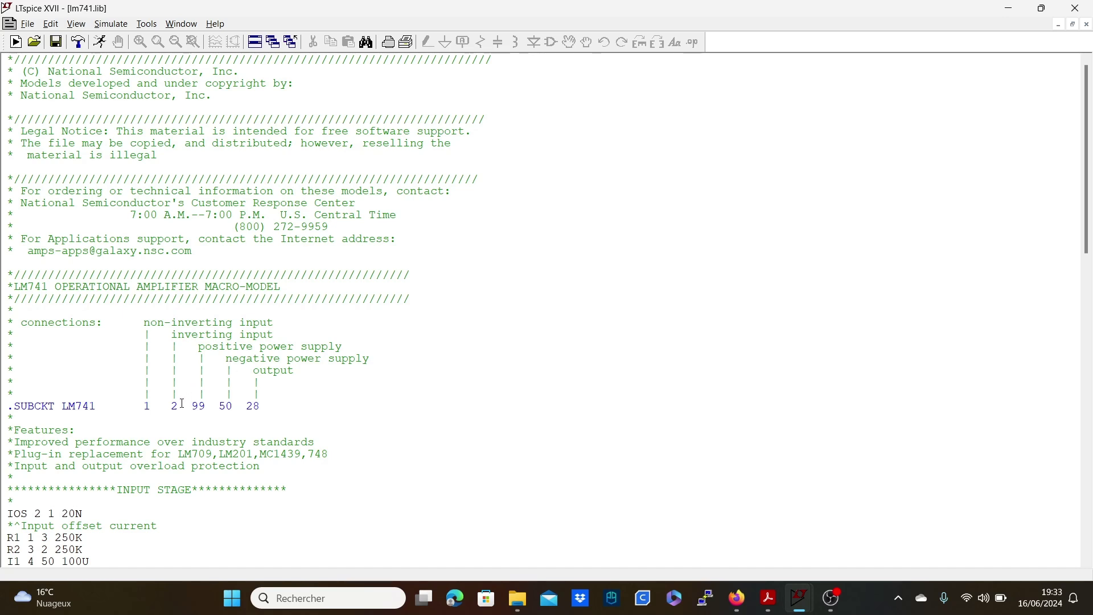
right_click(34, 406)
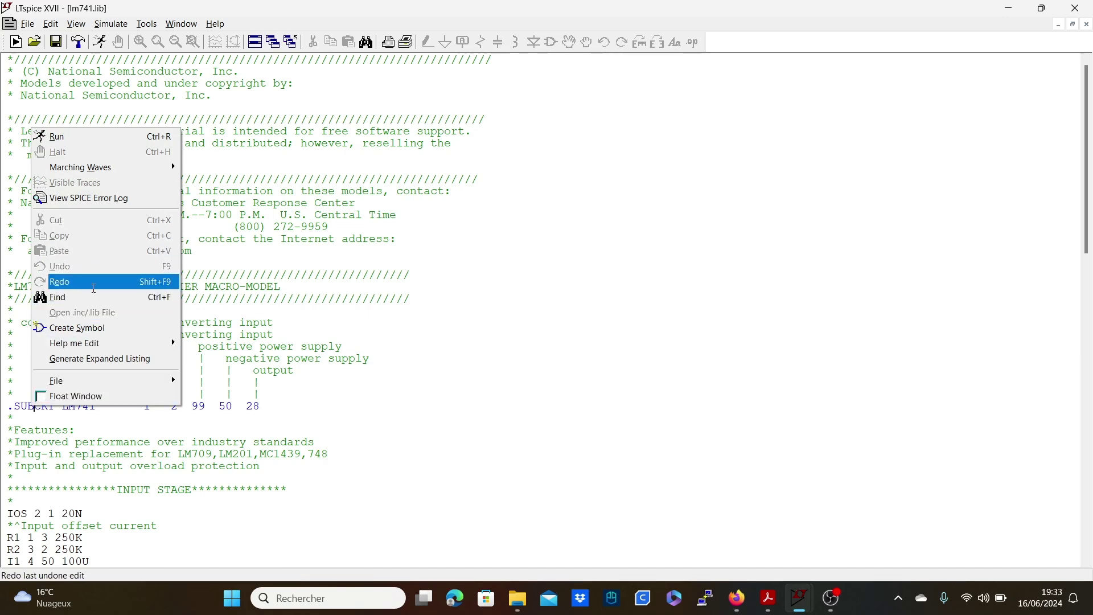
left_click(109, 324)
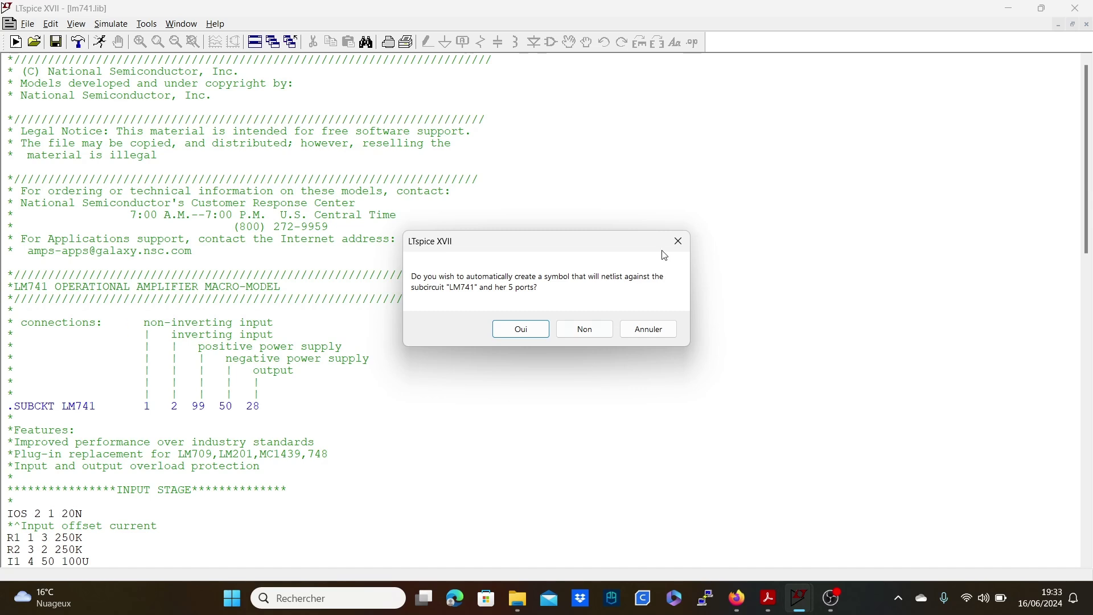
left_click(520, 330)
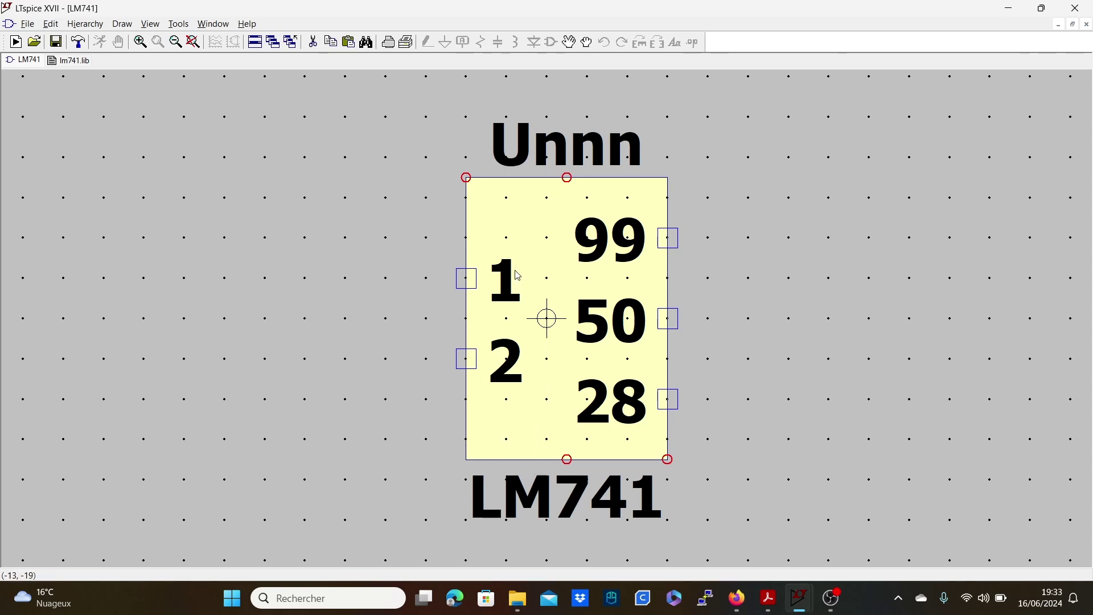
Compare the LM741 symbol's pins with the connections list in lm741.lib, viewing pin 1's properties without changing them.
mouse_move(823, 602)
left_click(80, 62)
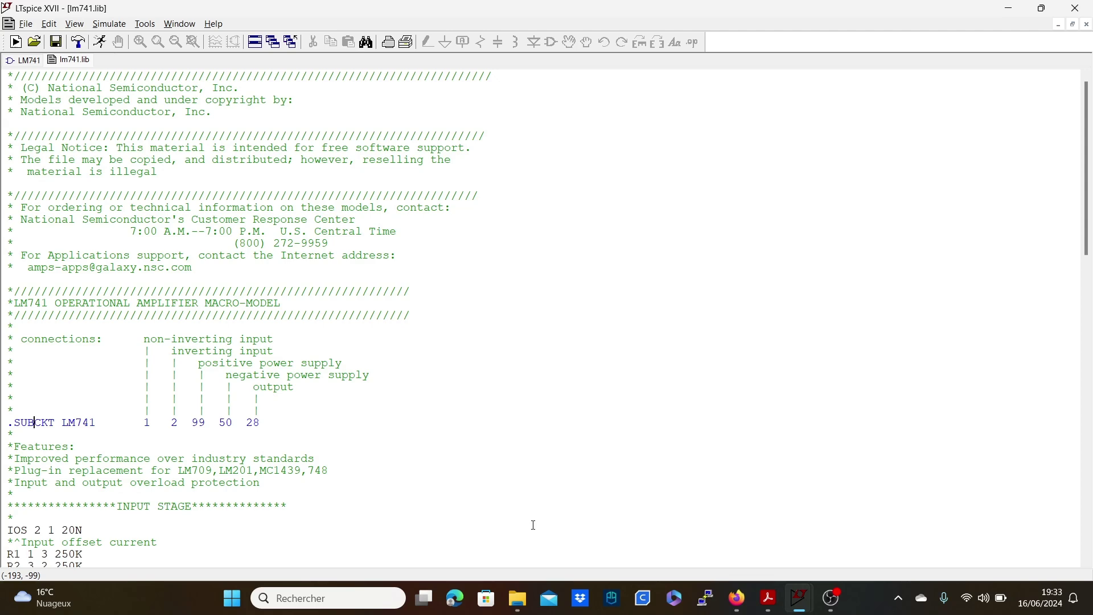
mouse_move(799, 598)
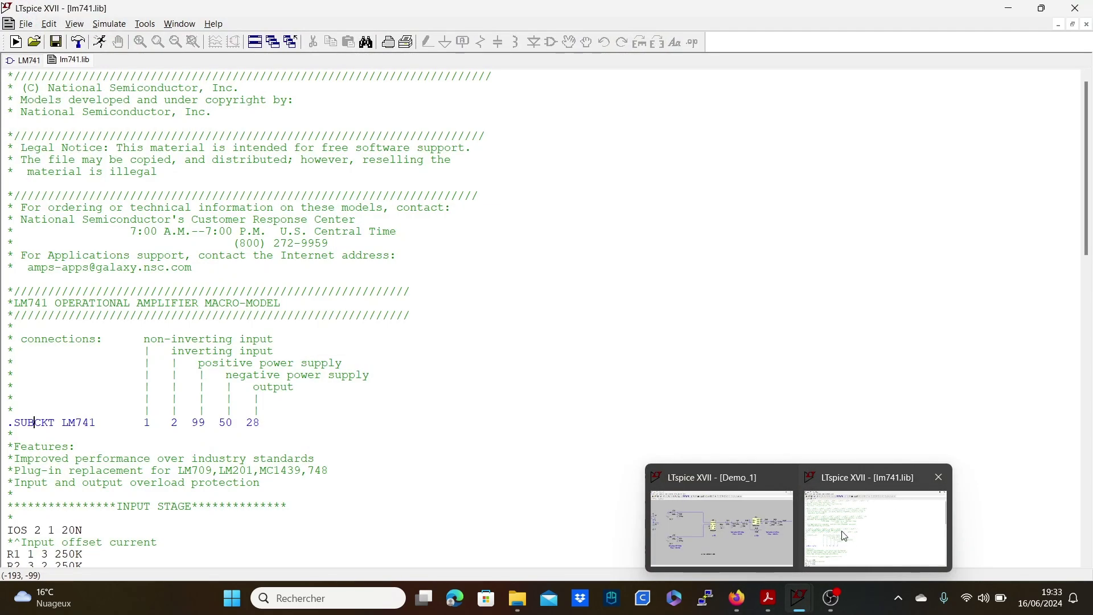
left_click(29, 60)
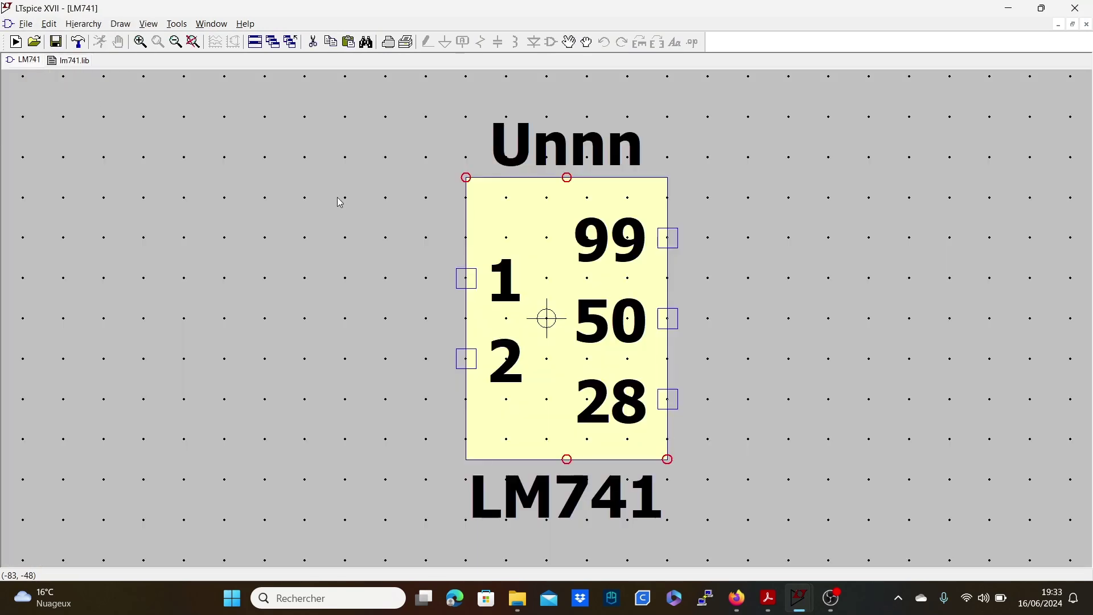
right_click(469, 281)
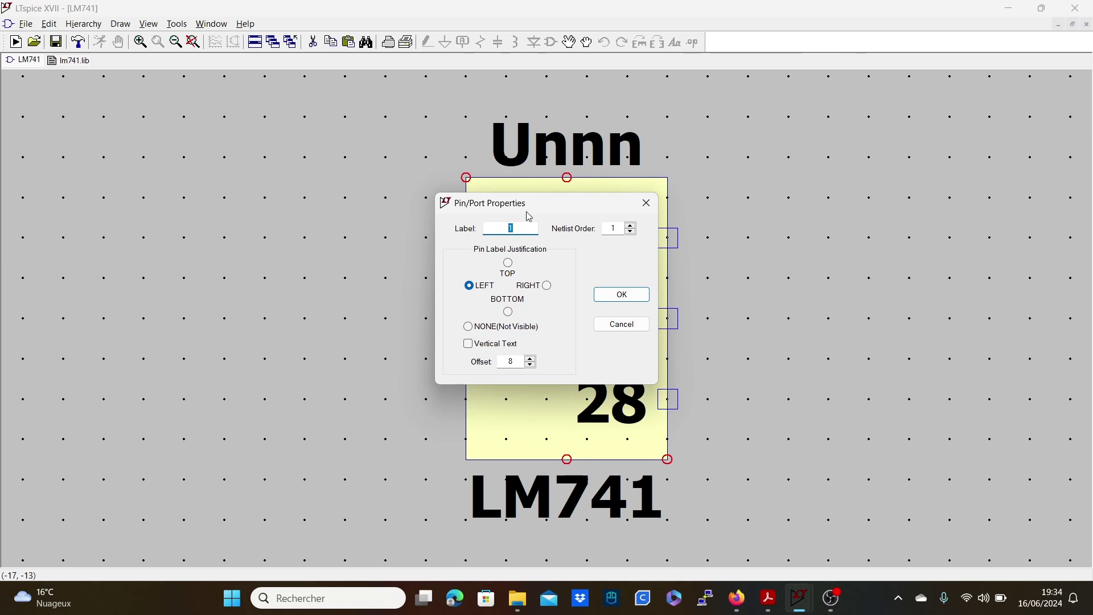
left_click(647, 203)
left_click(69, 61)
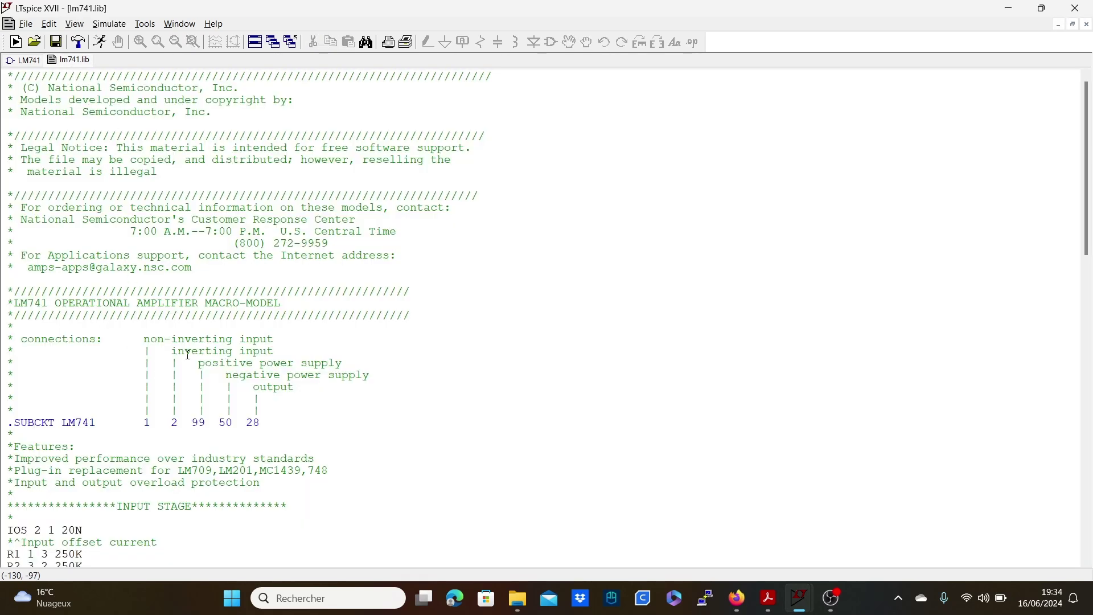
Check the op-amp pin labels in the Demo_1 schematic and return to the lm741.lib window.
left_click(831, 598)
left_click(831, 598)
mouse_move(800, 598)
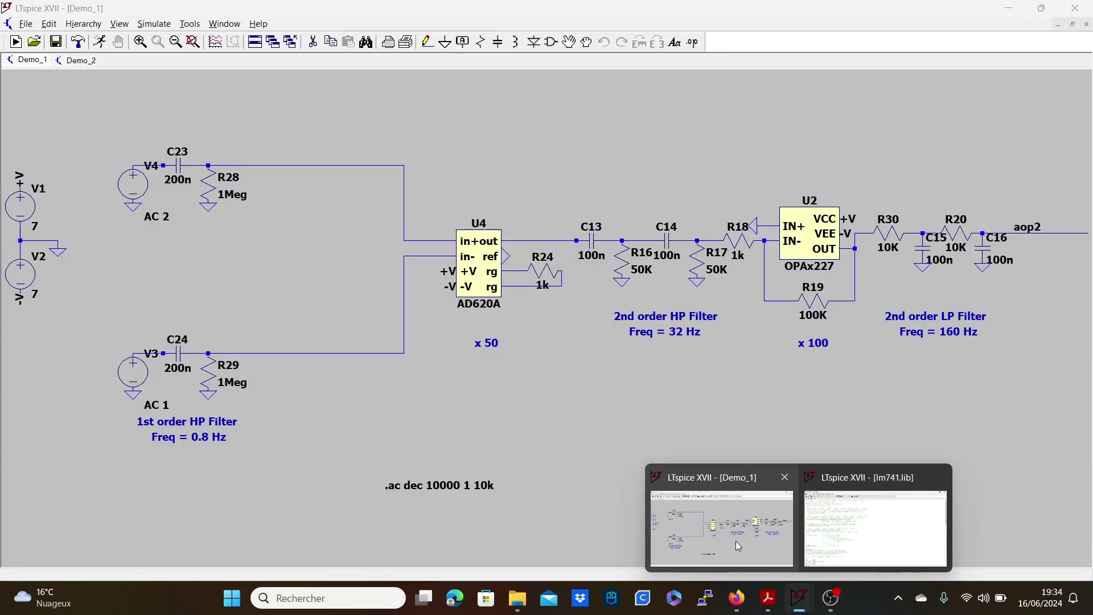
left_click(736, 541)
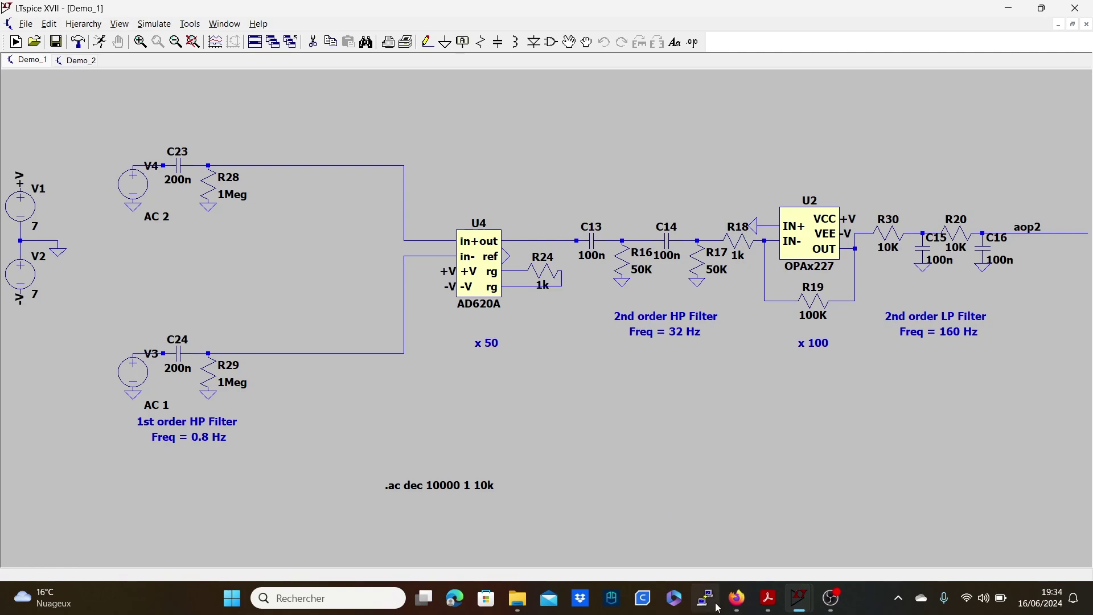
mouse_move(802, 602)
left_click(849, 547)
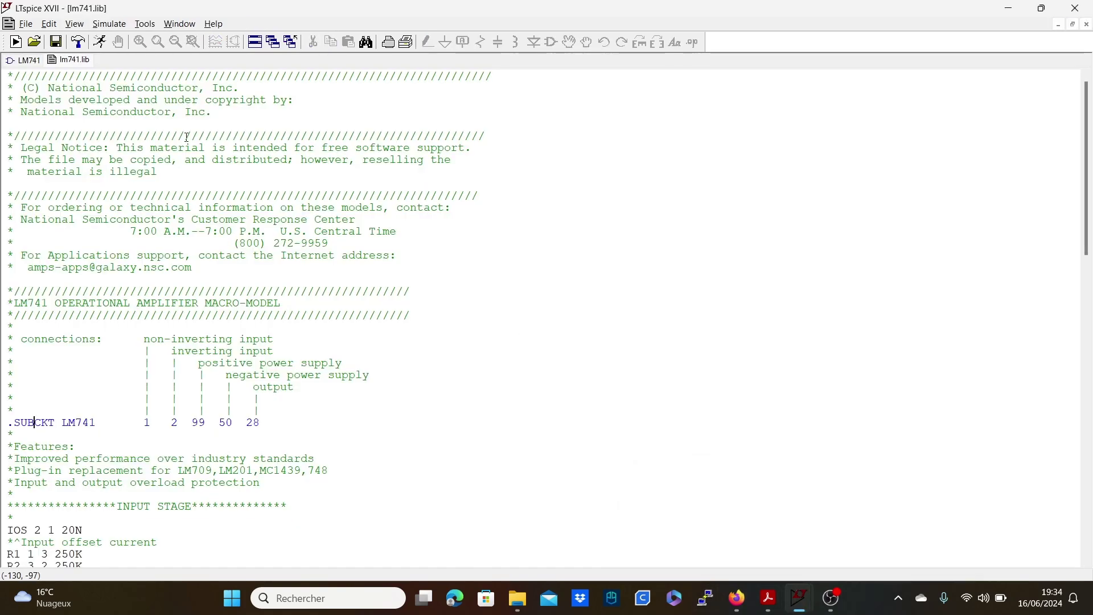
Change the label of pin 1 on the LM741 symbol to "IN-".
left_click(32, 61)
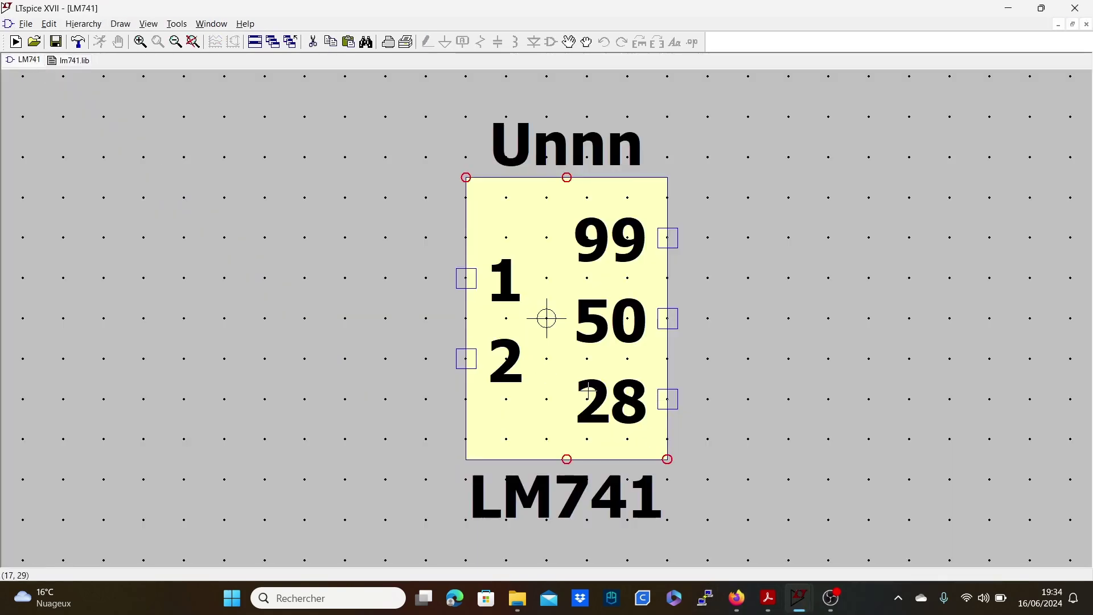
right_click(512, 280)
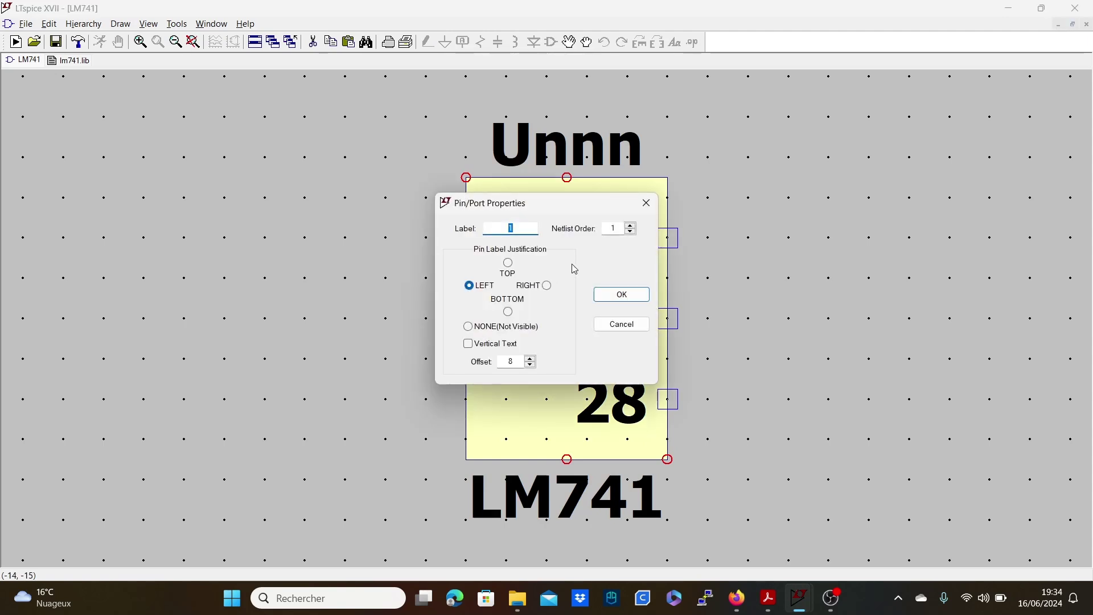
key("Caps_Lock")
type("IN")
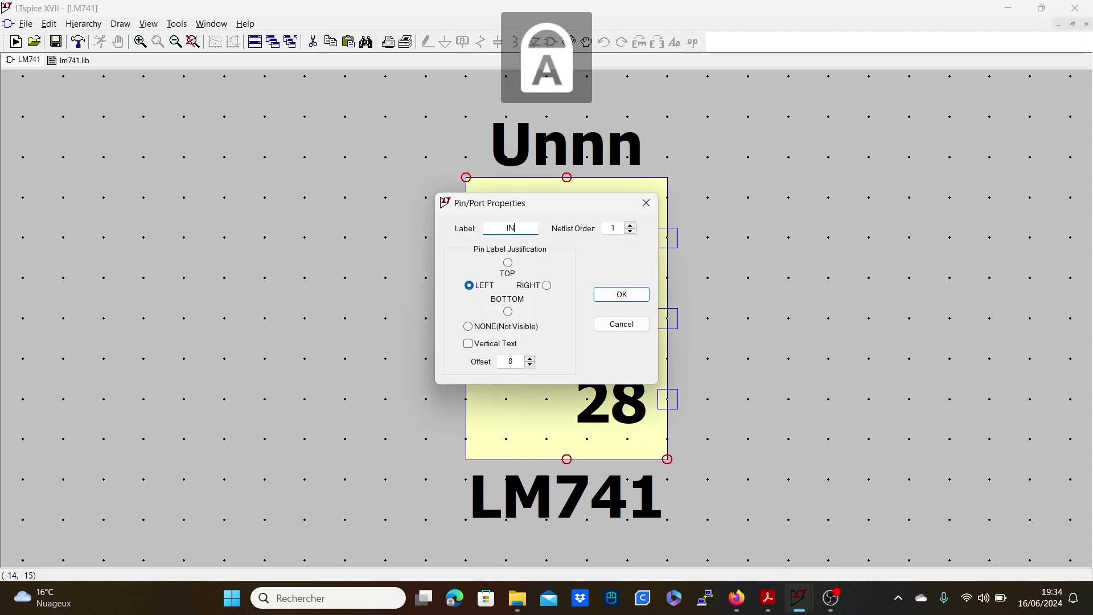
type("-")
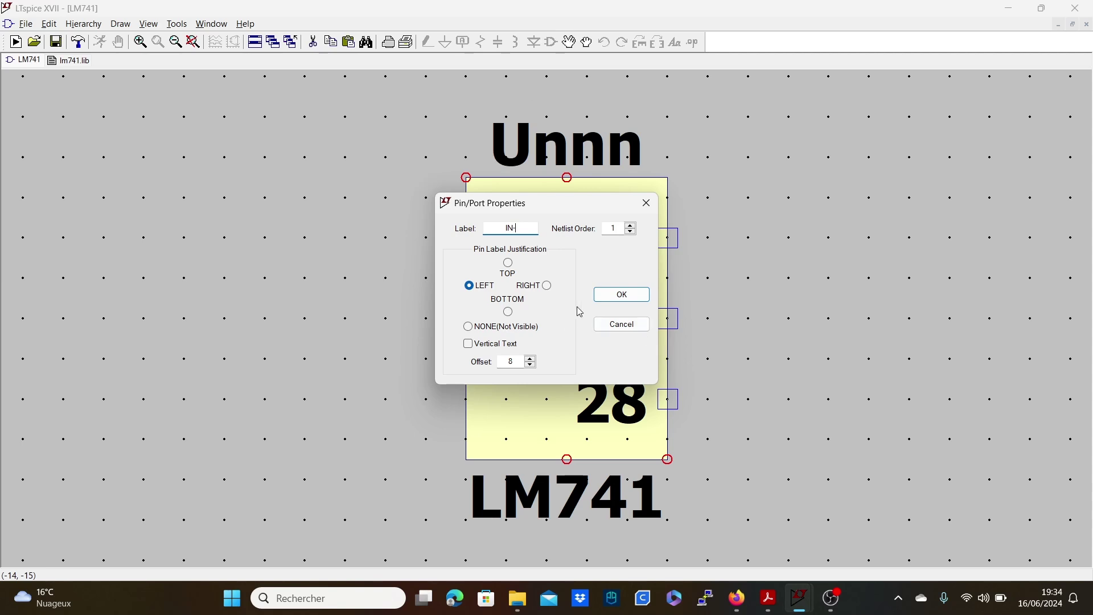
left_click(616, 300)
Change the label of pin 2 on the LM741 symbol to "IN+".
right_click(518, 305)
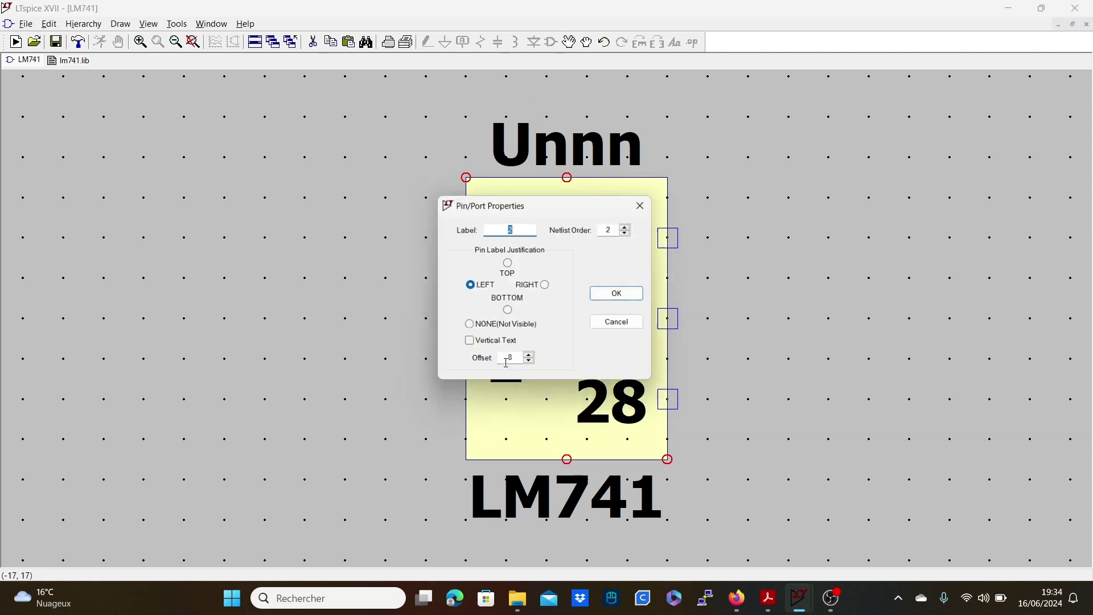
type("IN+")
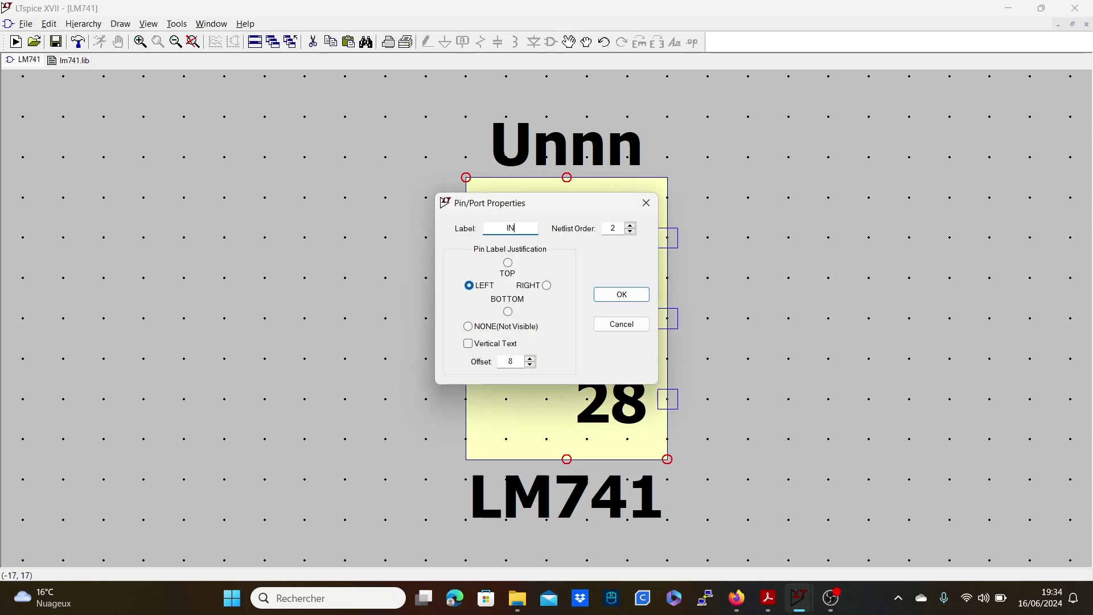
left_click(626, 294)
Set the label justification of the IN- pin on the LM741 symbol to TOP.
left_click_drag(472, 359, 474, 319)
right_click(523, 212)
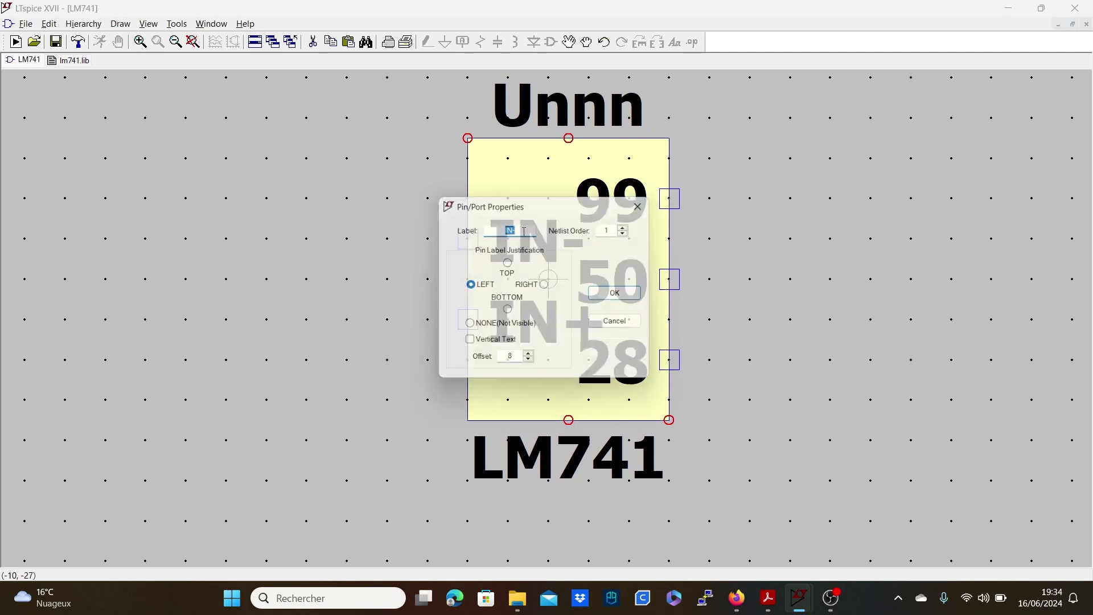
left_click(509, 263)
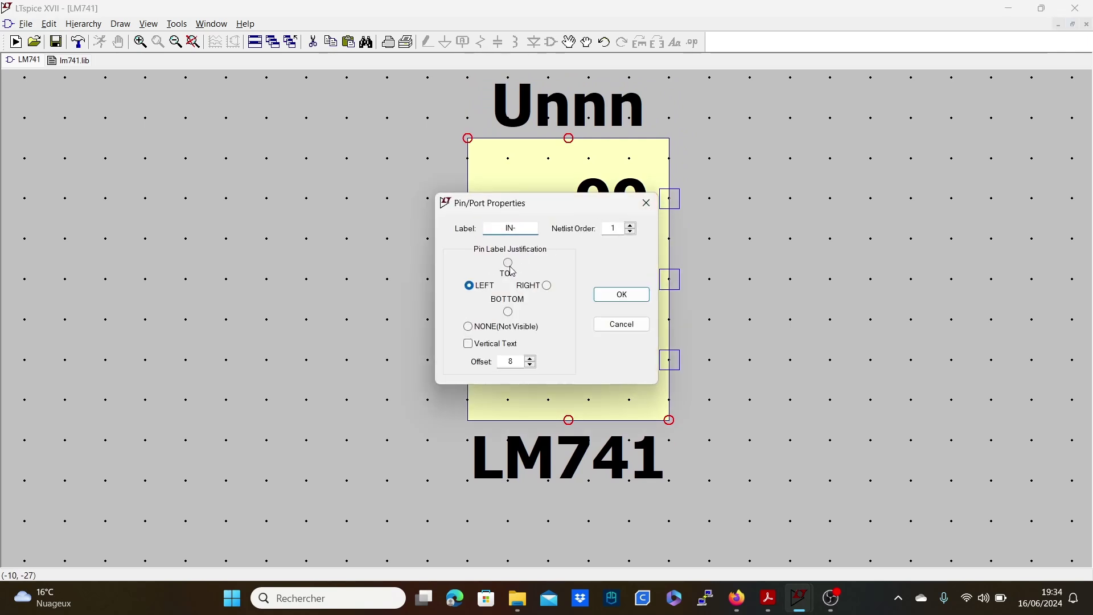
left_click(623, 295)
Check the properties of the IN- pin and pin 99 on the LM741 symbol without changing them.
left_click_drag(547, 276, 579, 226)
left_click_drag(498, 183, 502, 205)
right_click(502, 205)
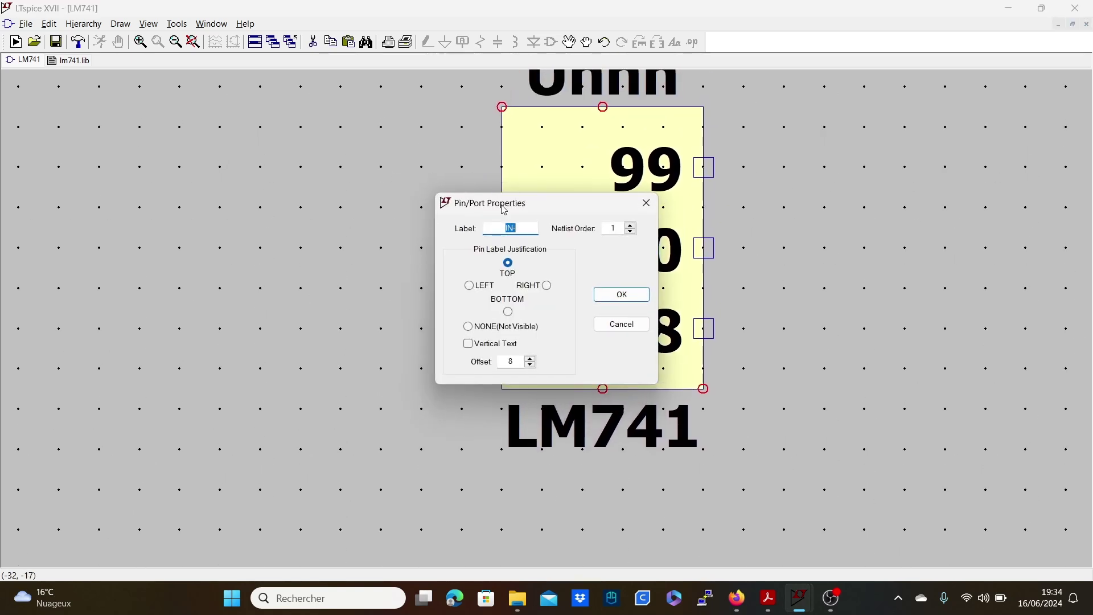
left_click(622, 325)
right_click(511, 352)
left_click_drag(622, 174, 631, 228)
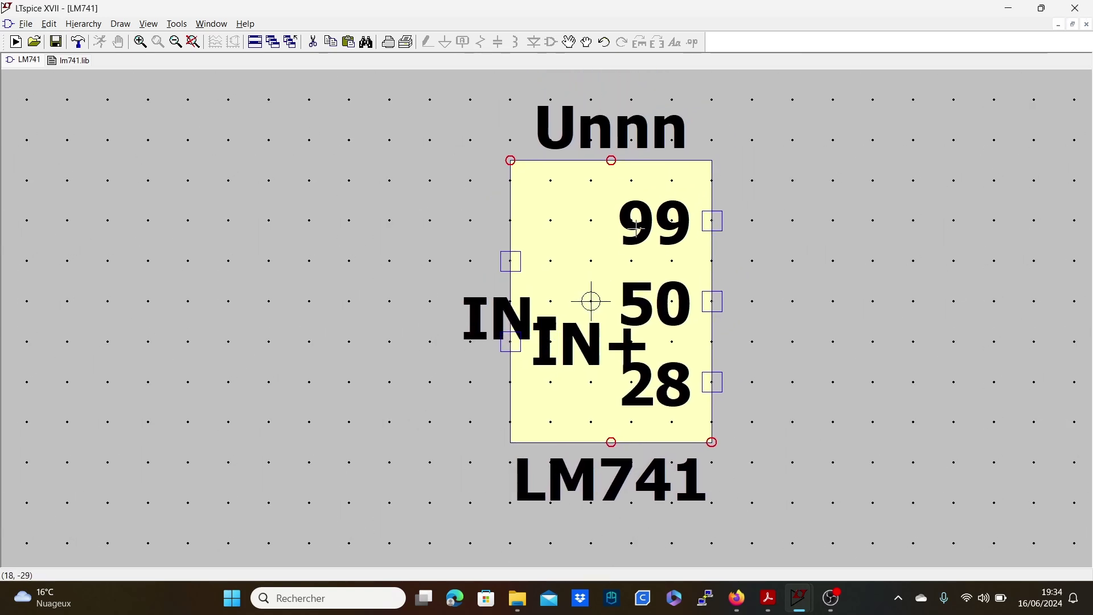
right_click(713, 222)
left_click(647, 203)
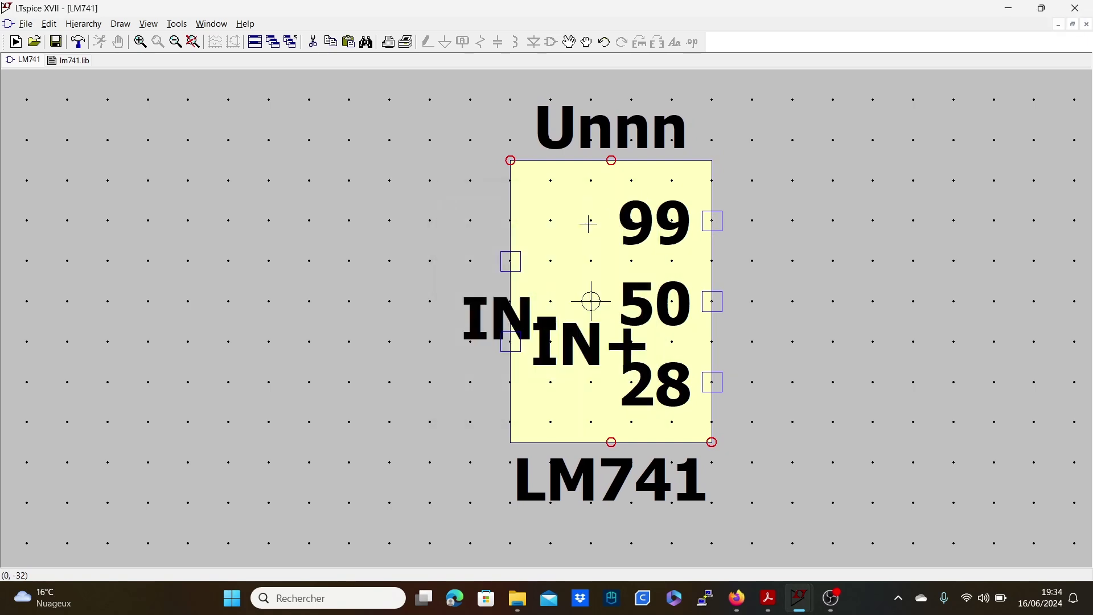
left_click_drag(559, 349, 578, 406)
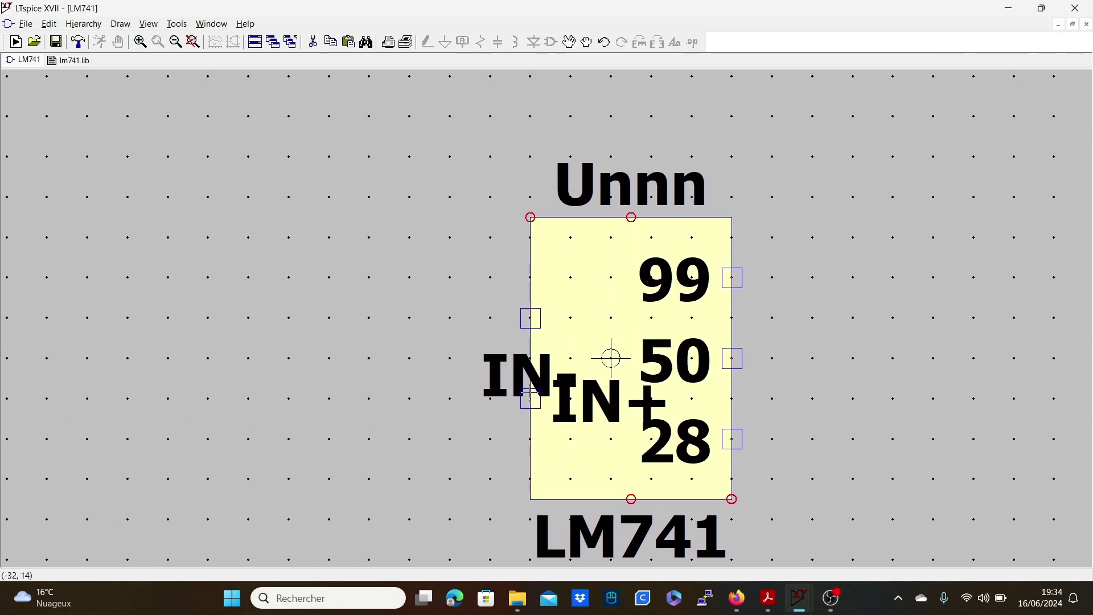
Move the IN- pin up two grid points and the IN+ pin down one, level with pin 28.
right_click(593, 345)
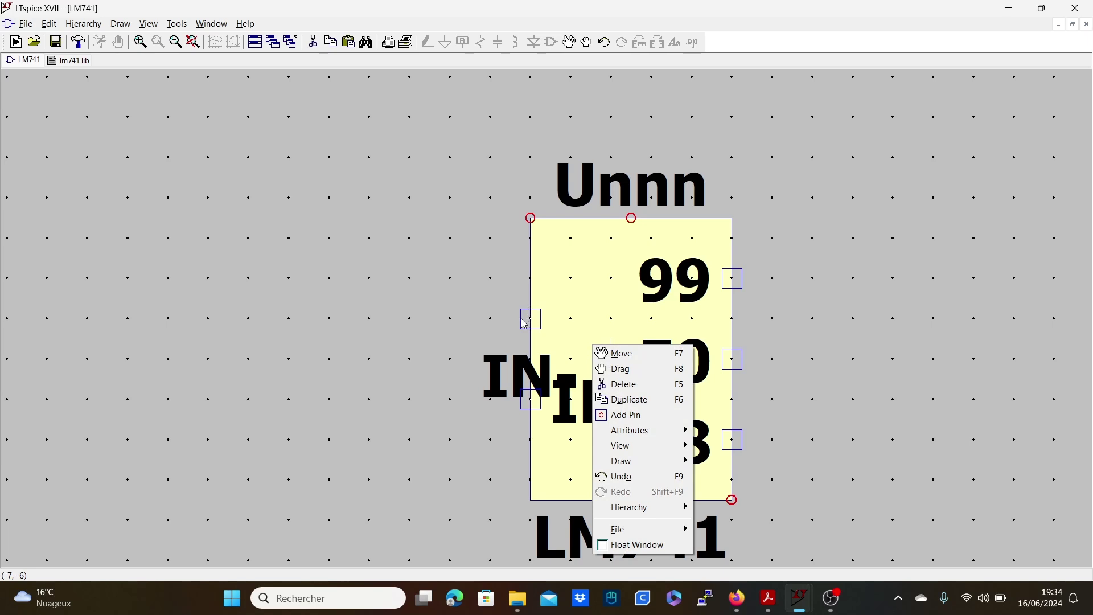
left_click(604, 355)
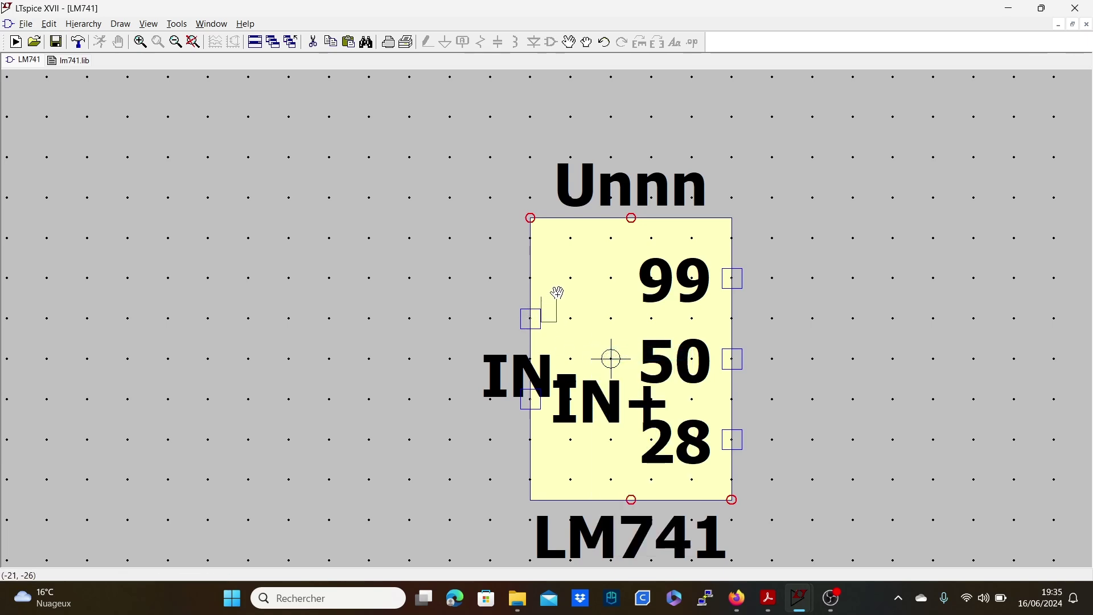
left_click(540, 315)
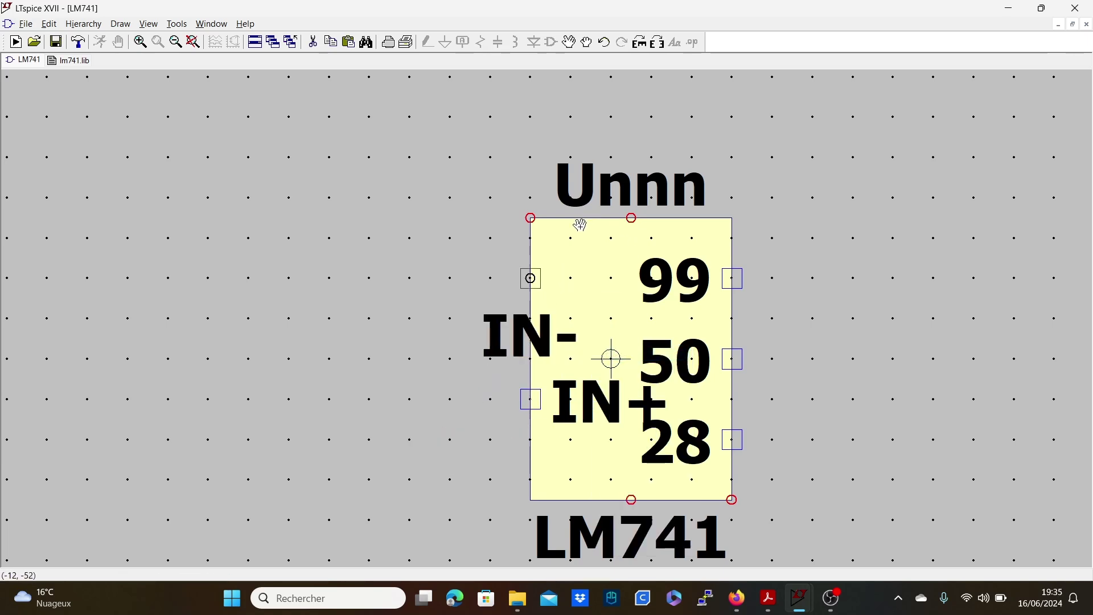
left_click(563, 206)
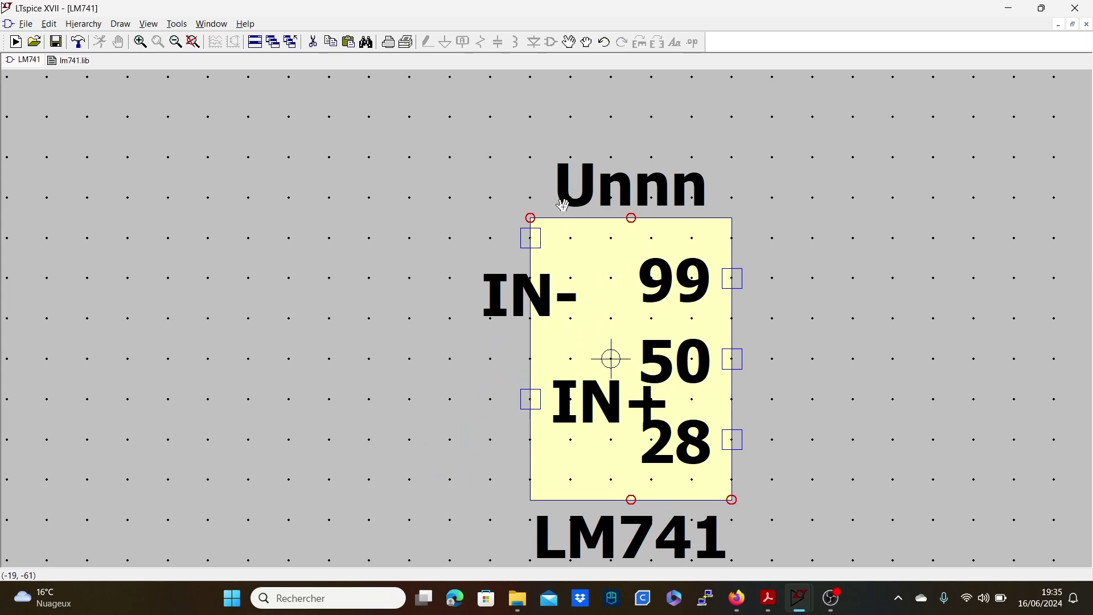
left_click(532, 400)
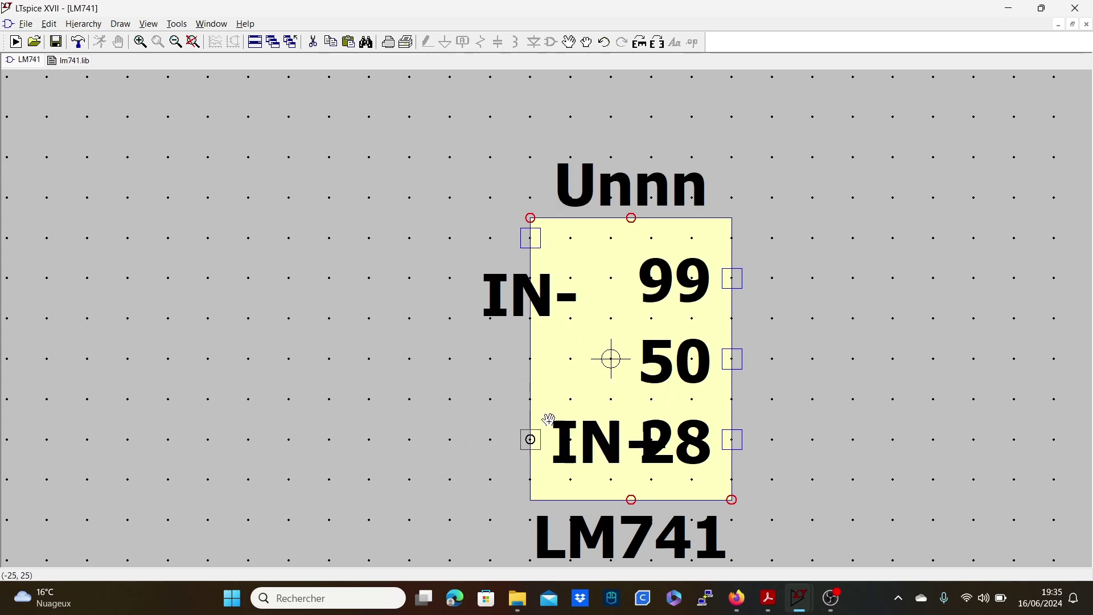
left_click(531, 400)
left_click(530, 400)
left_click(531, 439)
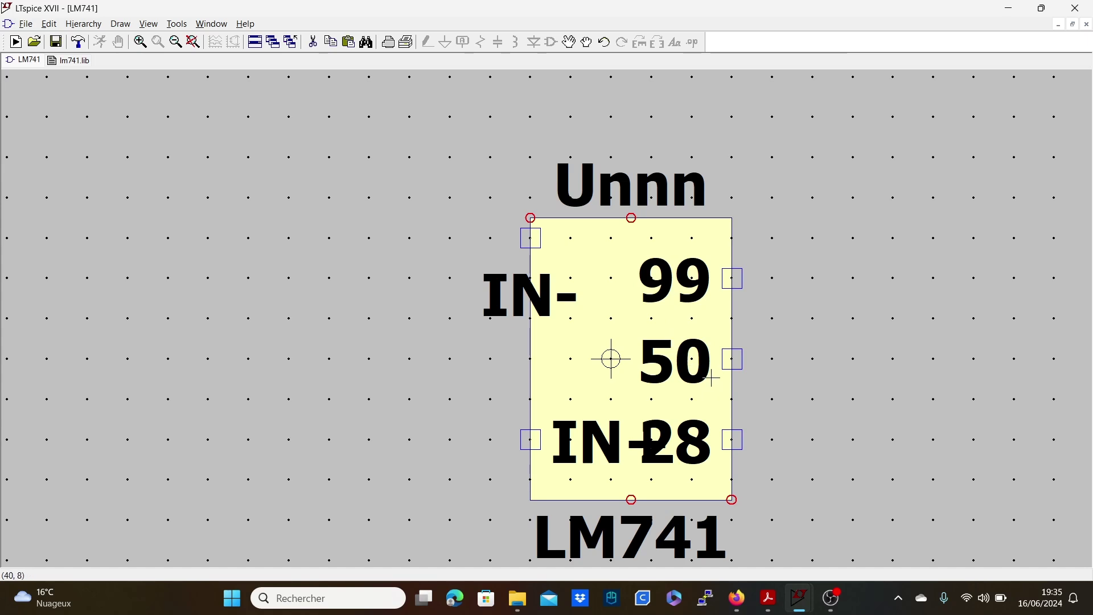
End the pin editing and close the LM741 symbol, saving its changes.
right_click(777, 307)
left_click(1080, 9)
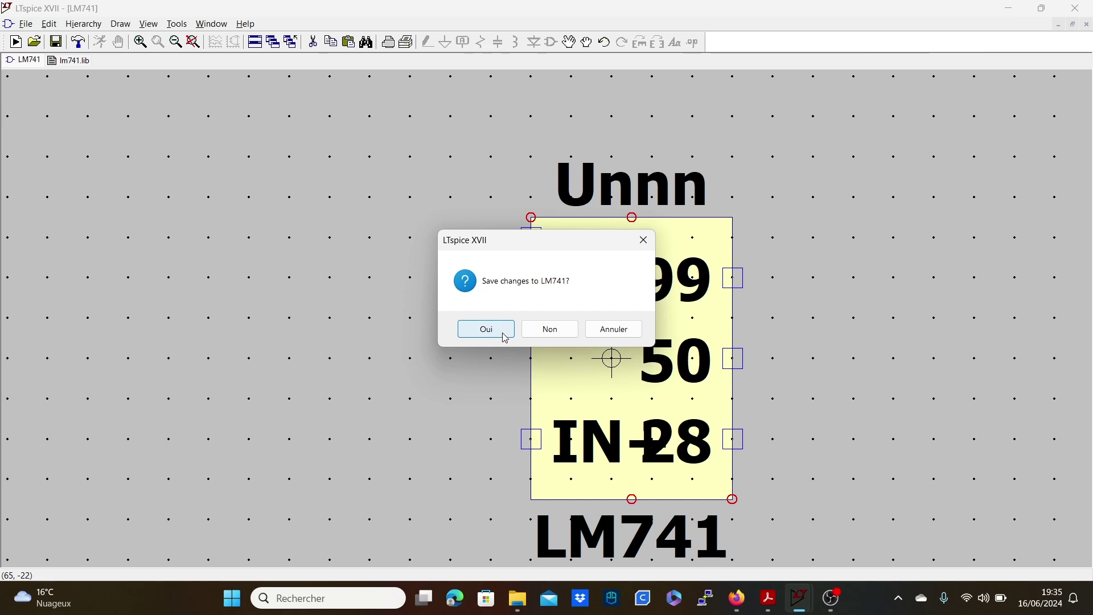
left_click(503, 334)
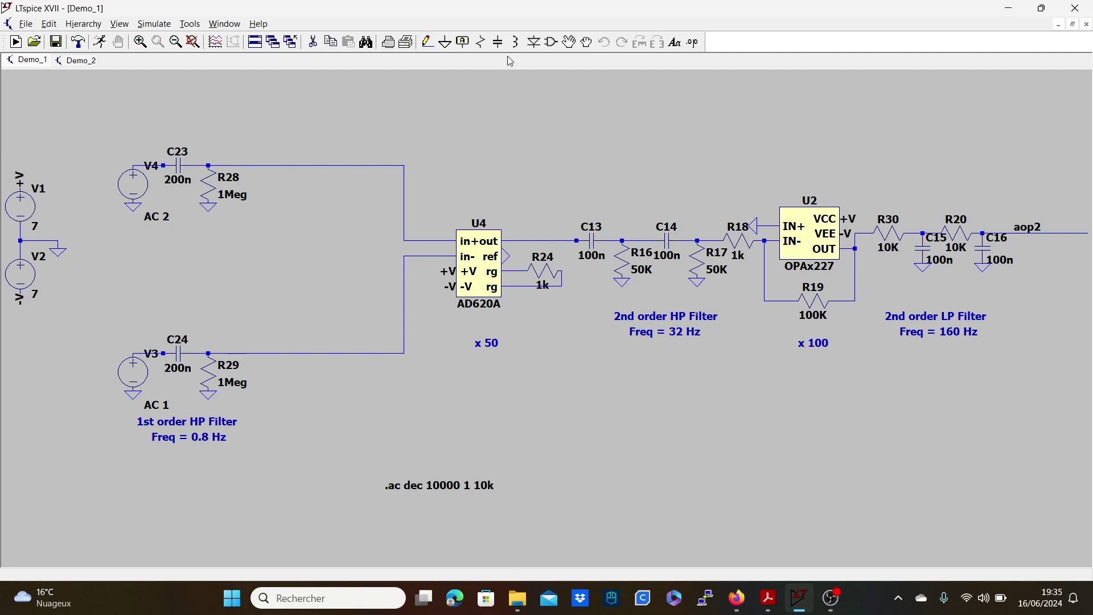
Look for the LM741 symbol in the AutoGenerated component folder, then cancel without placing a component.
left_click(551, 42)
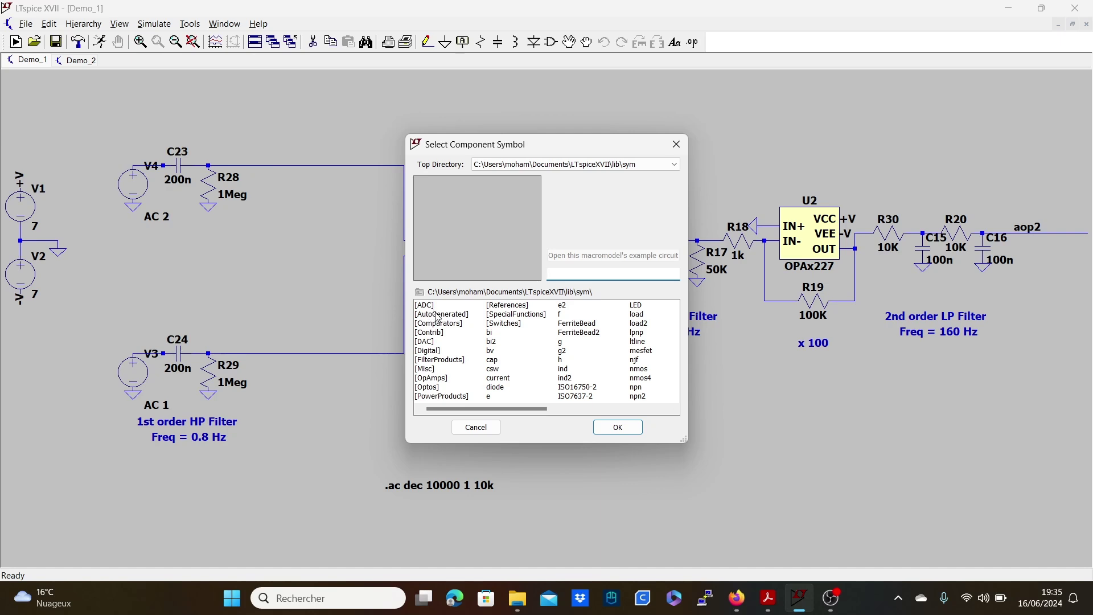
double_click(438, 319)
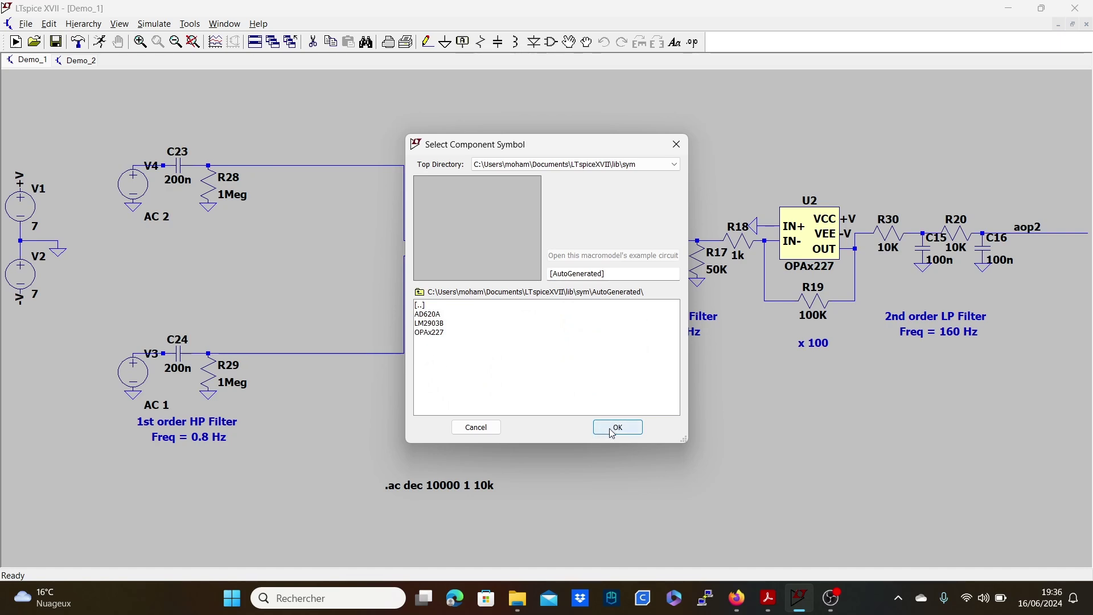
left_click(476, 428)
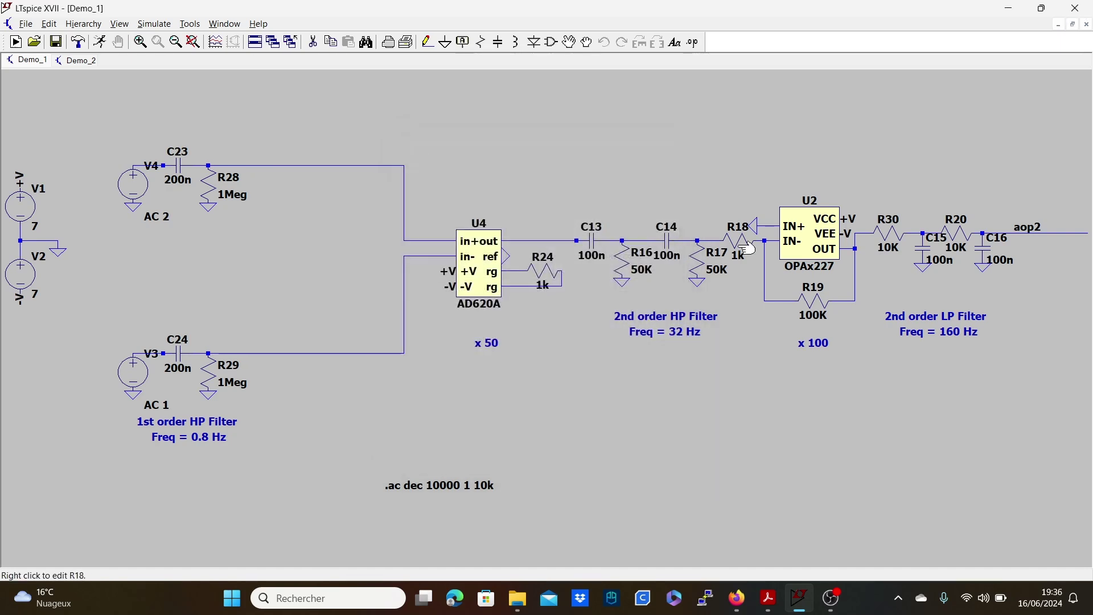
Restart LTspice by closing it and reopening the Demo_1 schematic from the Vid_2 folder.
left_click(1075, 11)
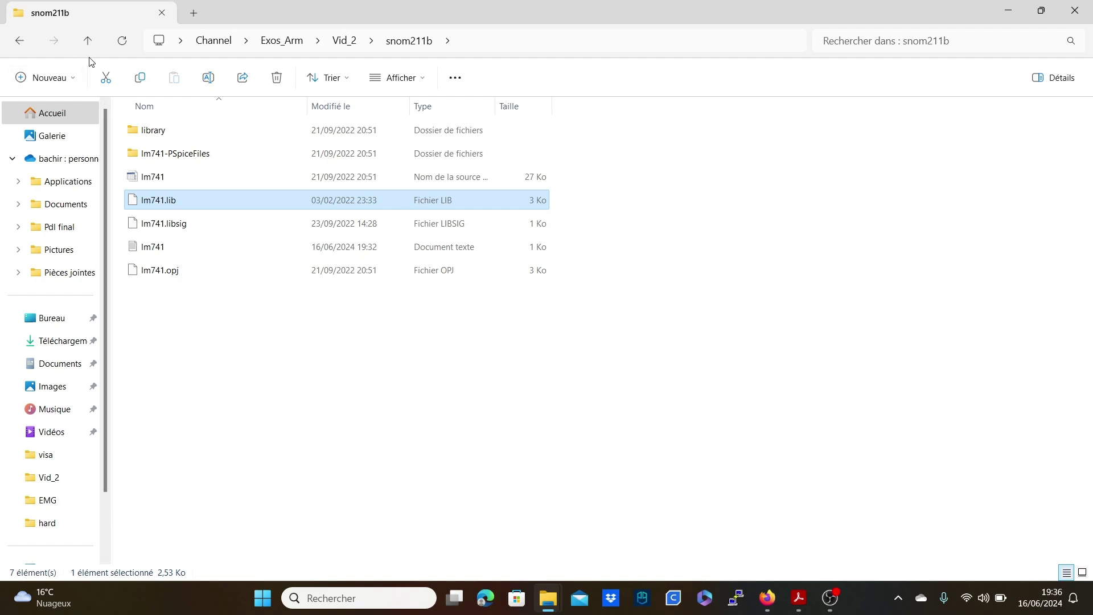
left_click(84, 37)
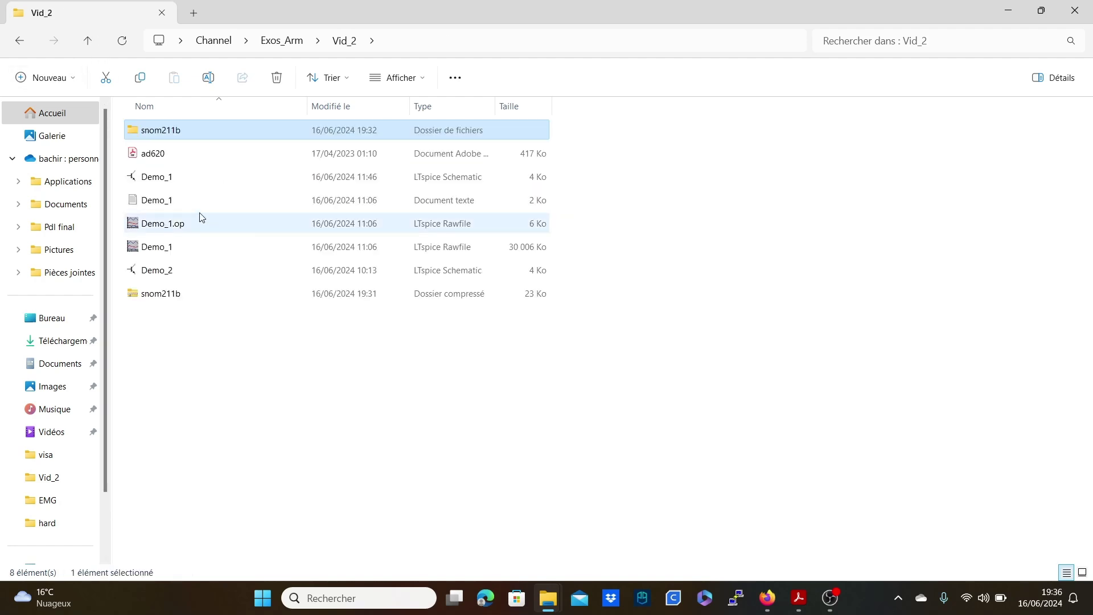
double_click(170, 178)
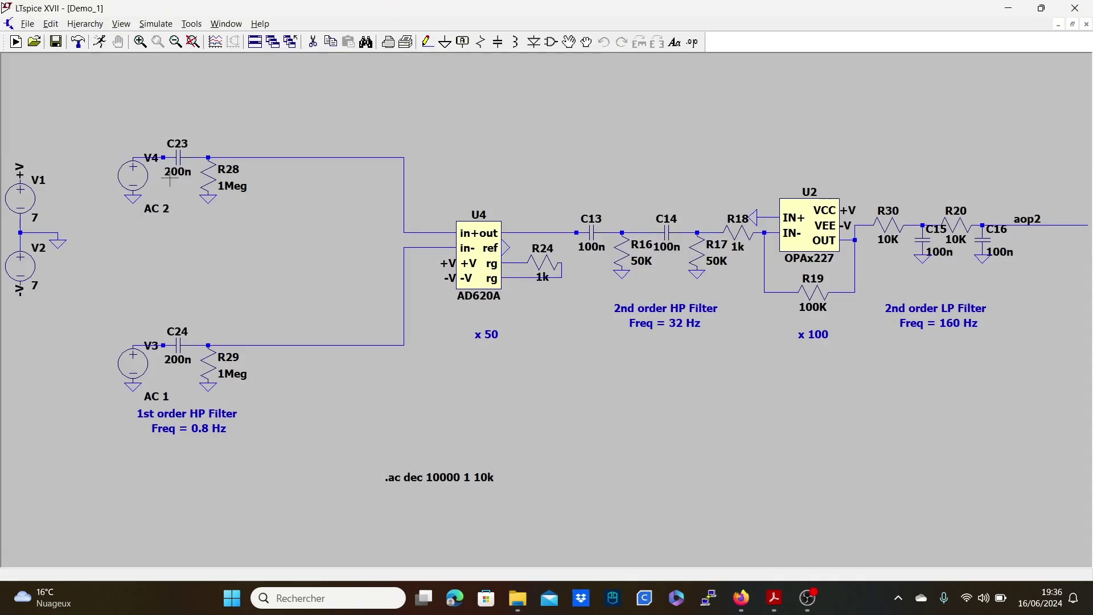
Insert the LM741 component from the AutoGenerated symbols into the Demo_1 schematic, below the existing circuit.
left_click(464, 43)
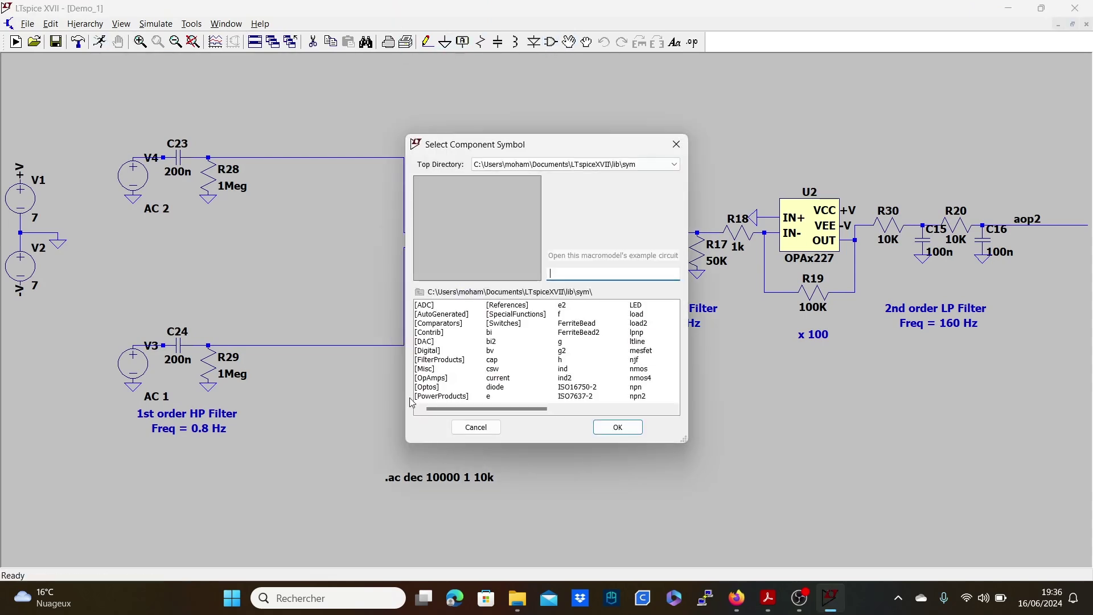
double_click(431, 315)
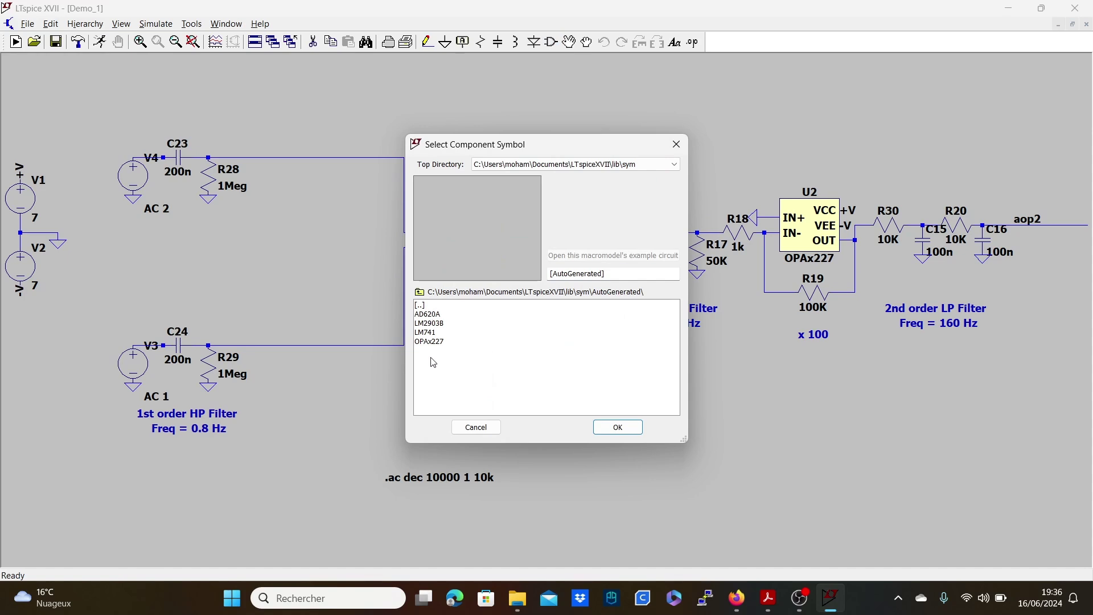
left_click(426, 333)
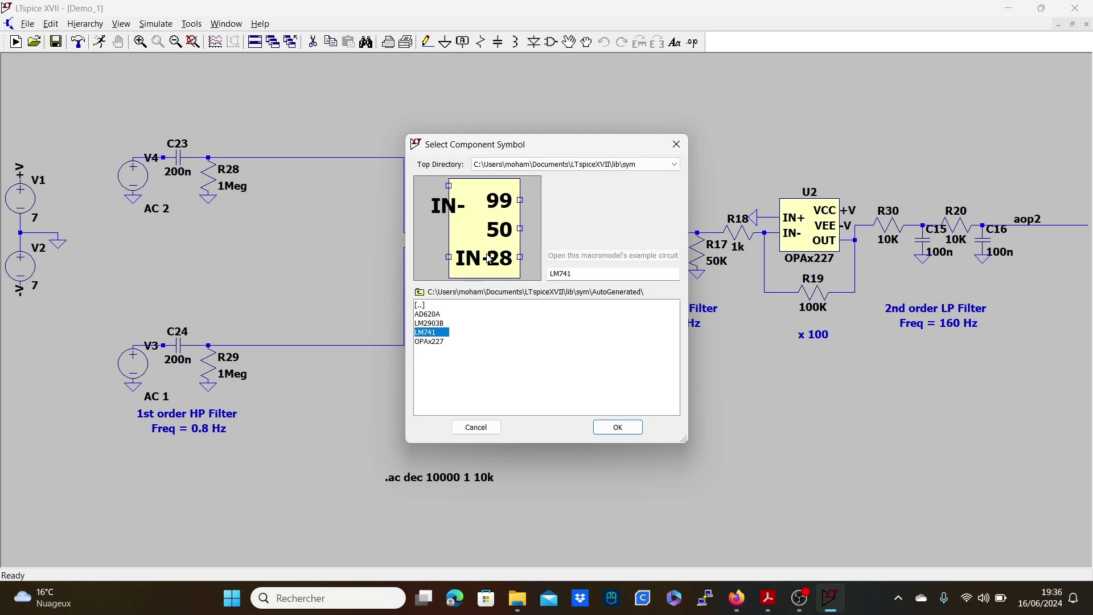
left_click(619, 427)
left_click(566, 402)
left_click(679, 402)
left_click(829, 396)
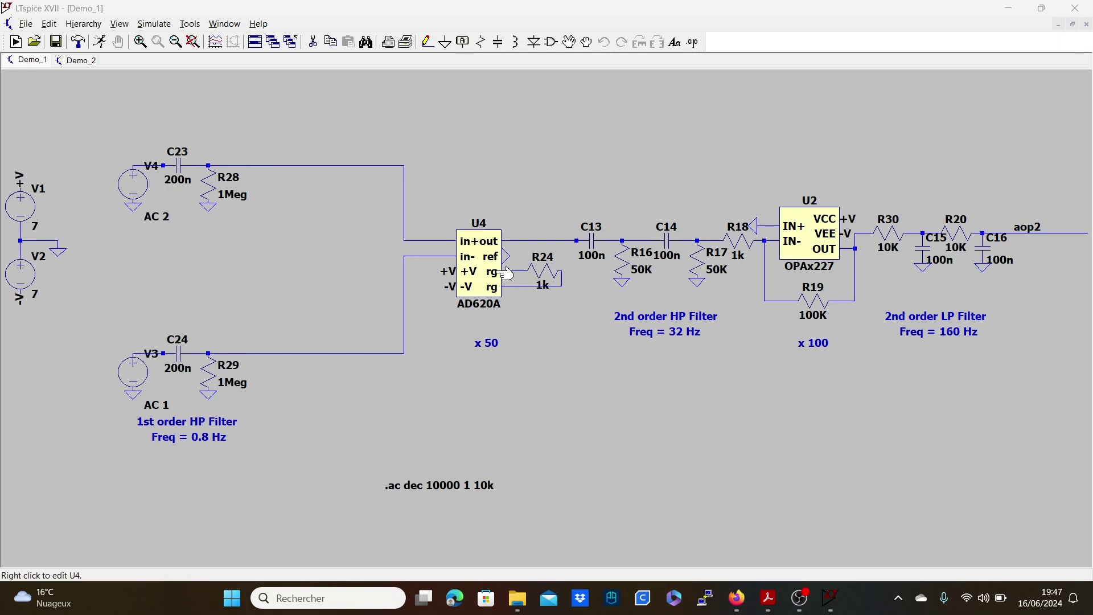
Compare the Demo_2 schematic with Figure 2, the three op amp designs, in ad620.pdf, and return to Demo_1 in LTspice.
left_click(76, 61)
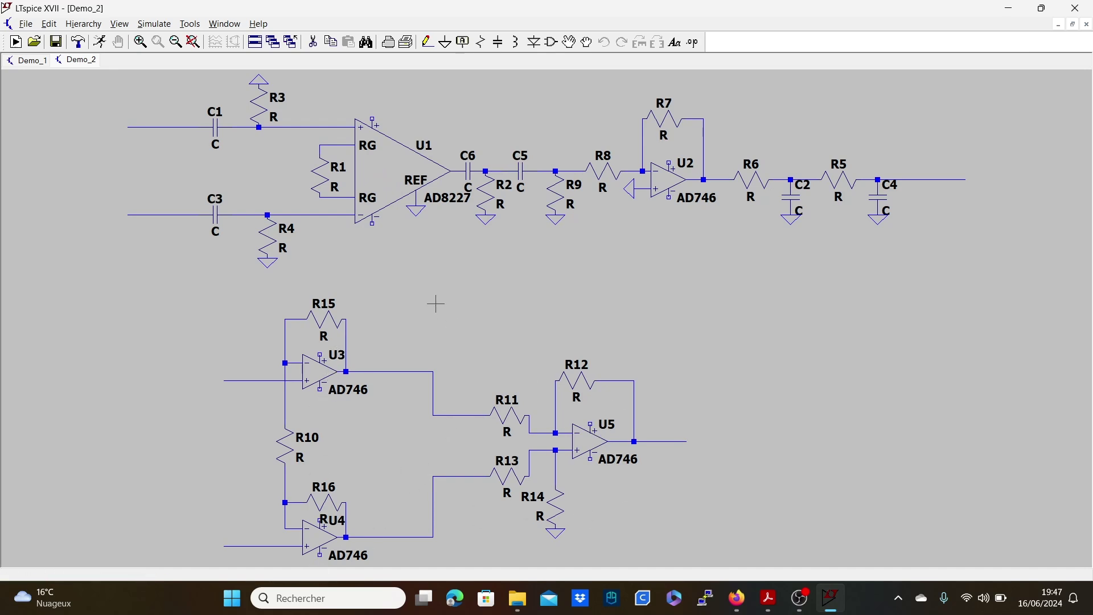
left_click(767, 602)
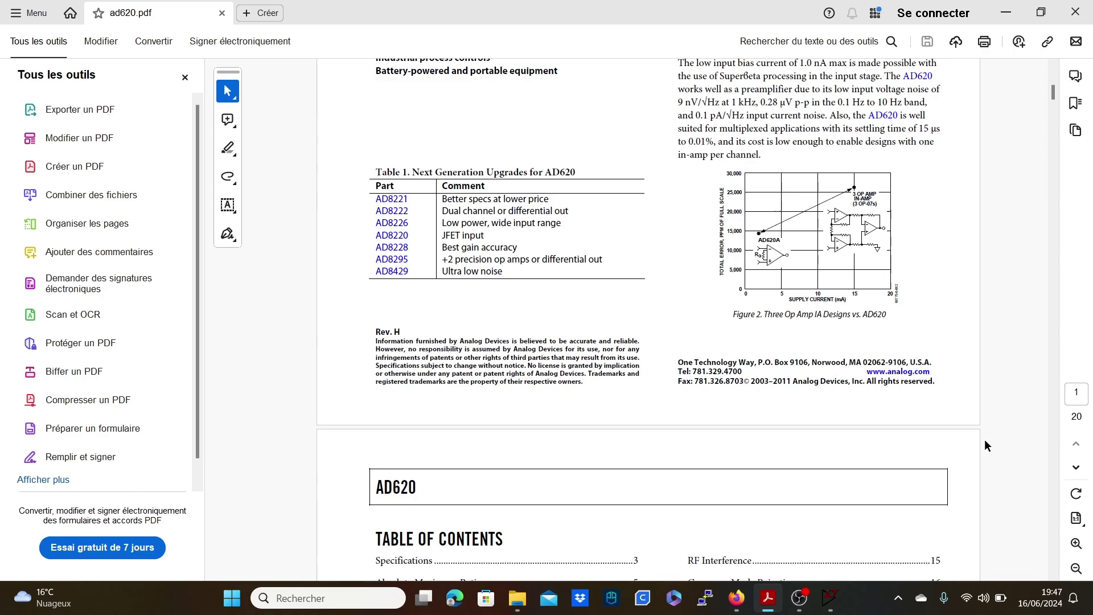
scroll(986, 401, "up", 5)
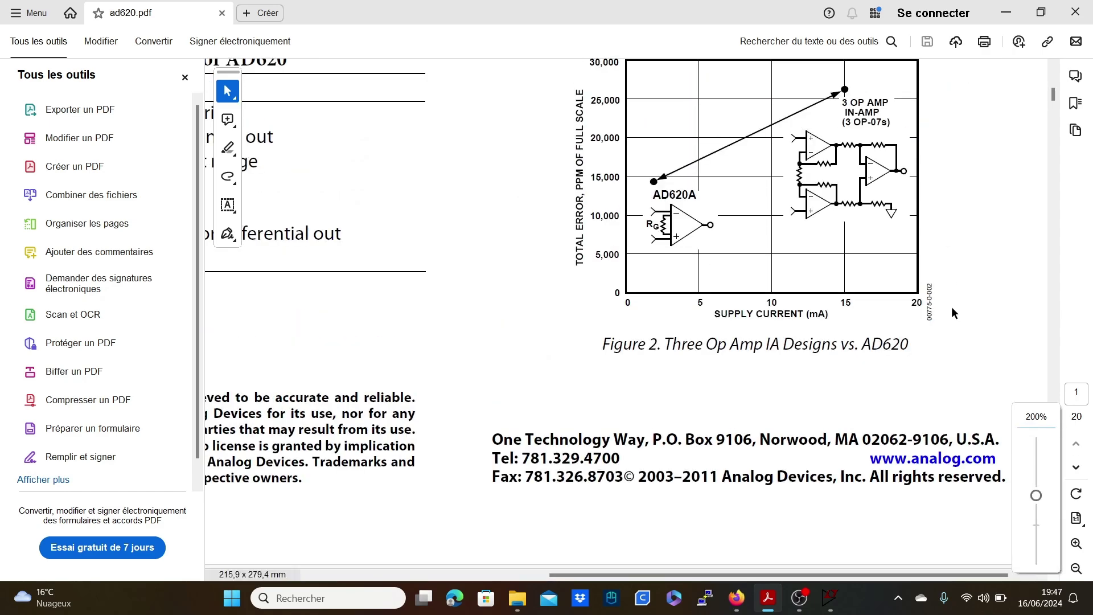
right_click(946, 208)
left_click(947, 161)
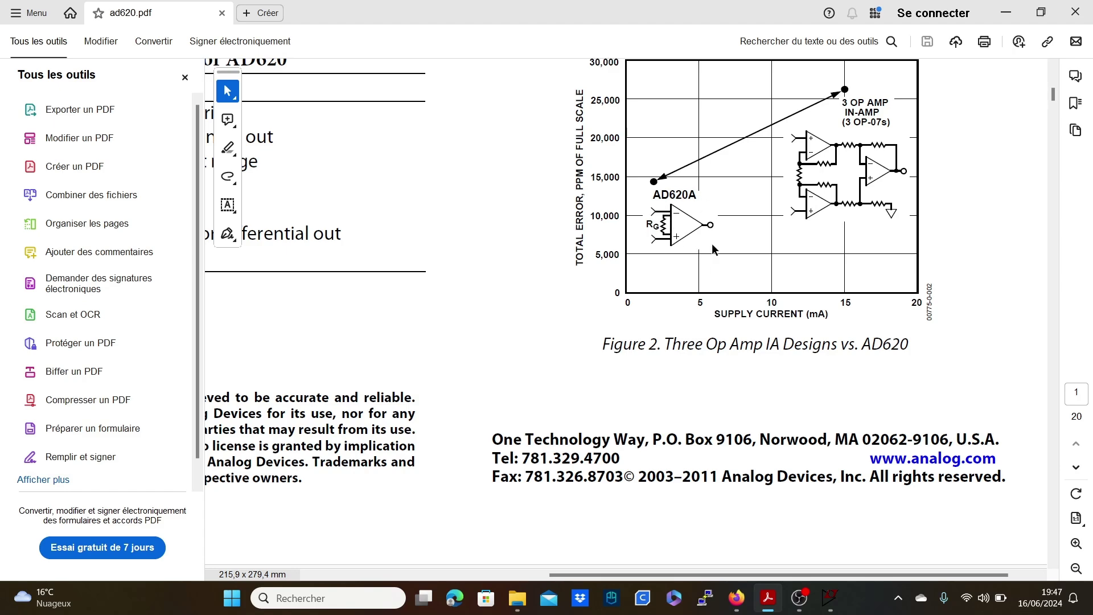
left_click(824, 608)
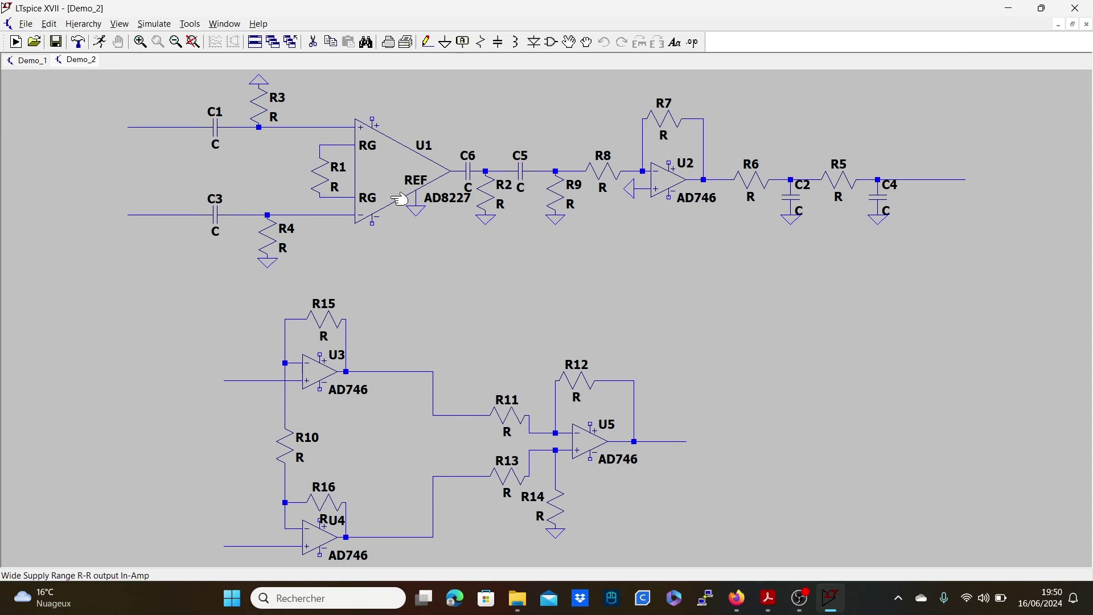
left_click(26, 60)
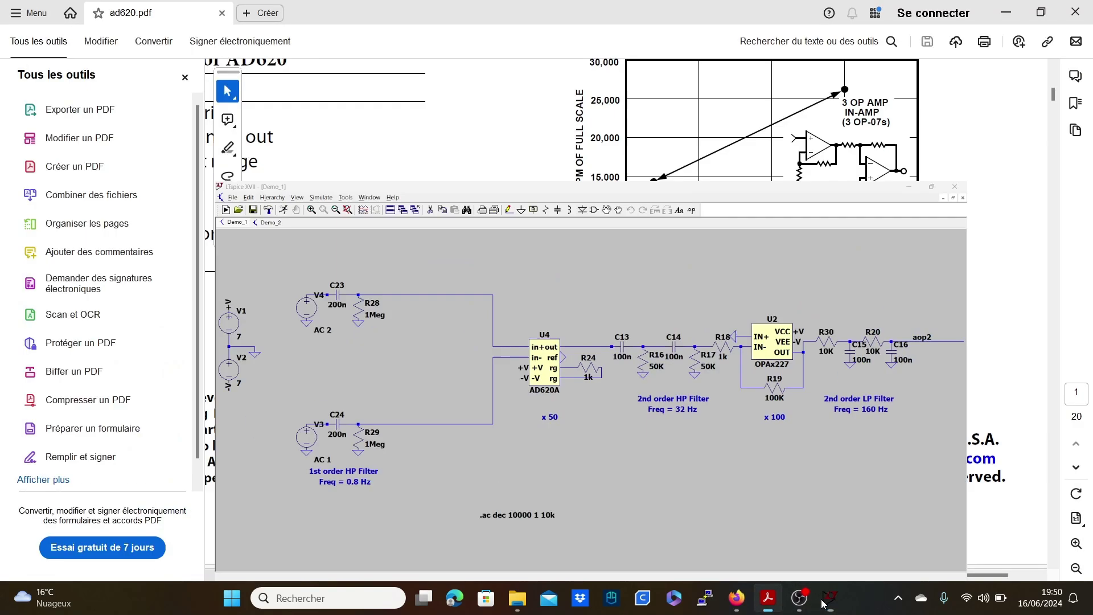
Find Table 5, the required gain resistor values, on page 15 of ad620.pdf and examine the 1.00 k row.
left_click(826, 599)
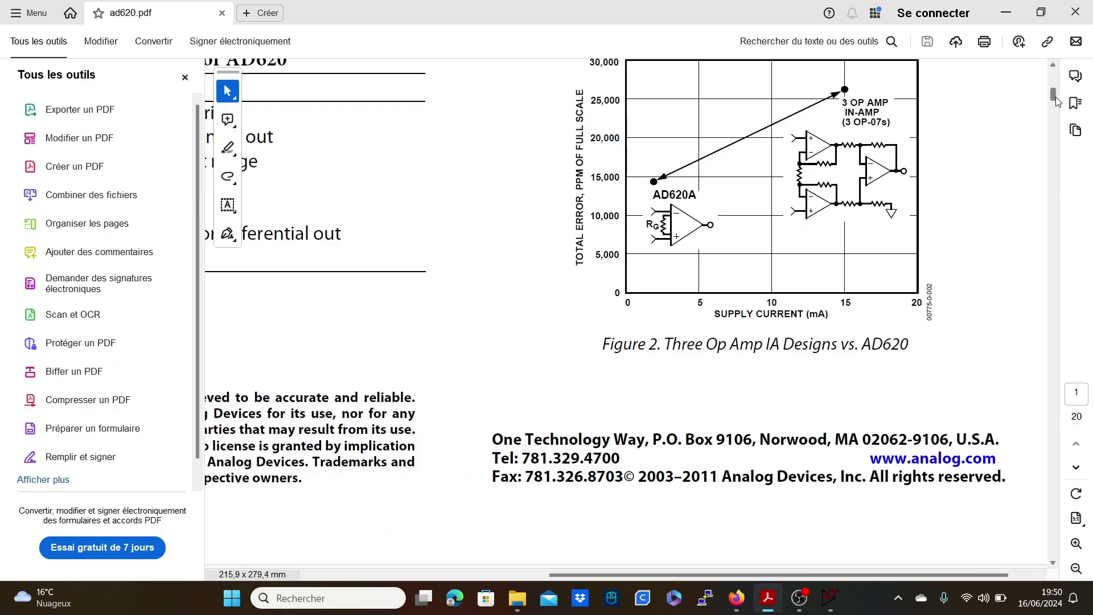
scroll(758, 135, "down", 15)
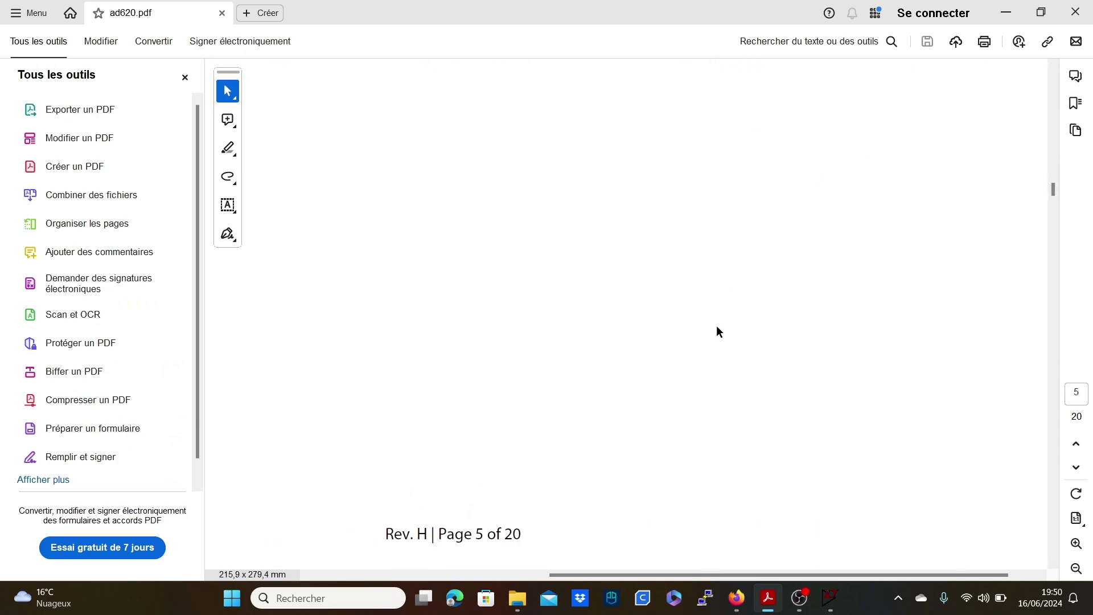
scroll(715, 328, "down", 4)
scroll(634, 419, "down", 20)
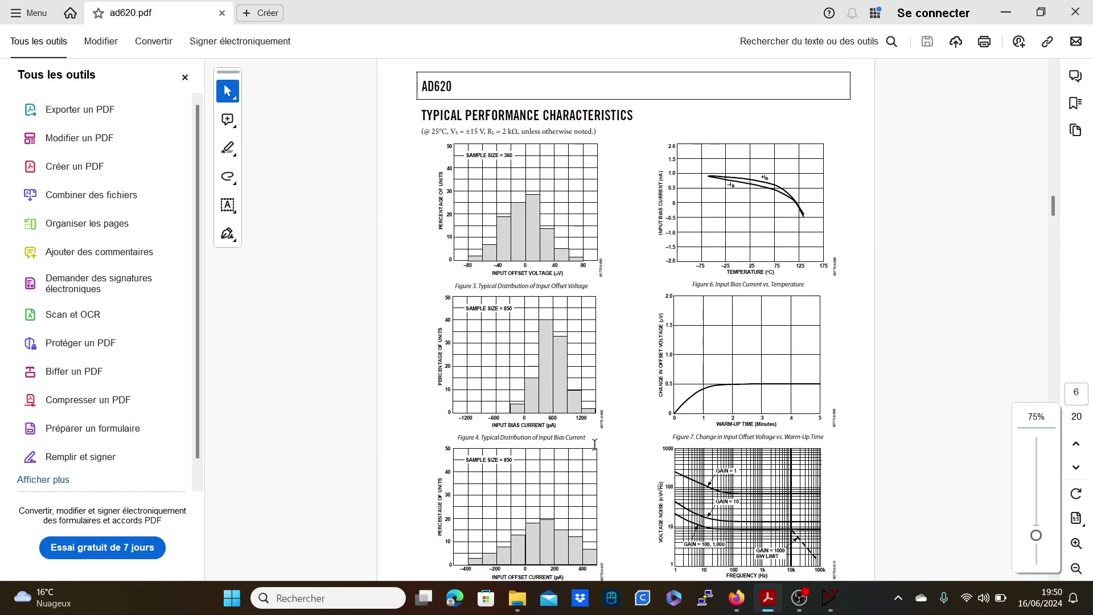
scroll(577, 478, "down", 3)
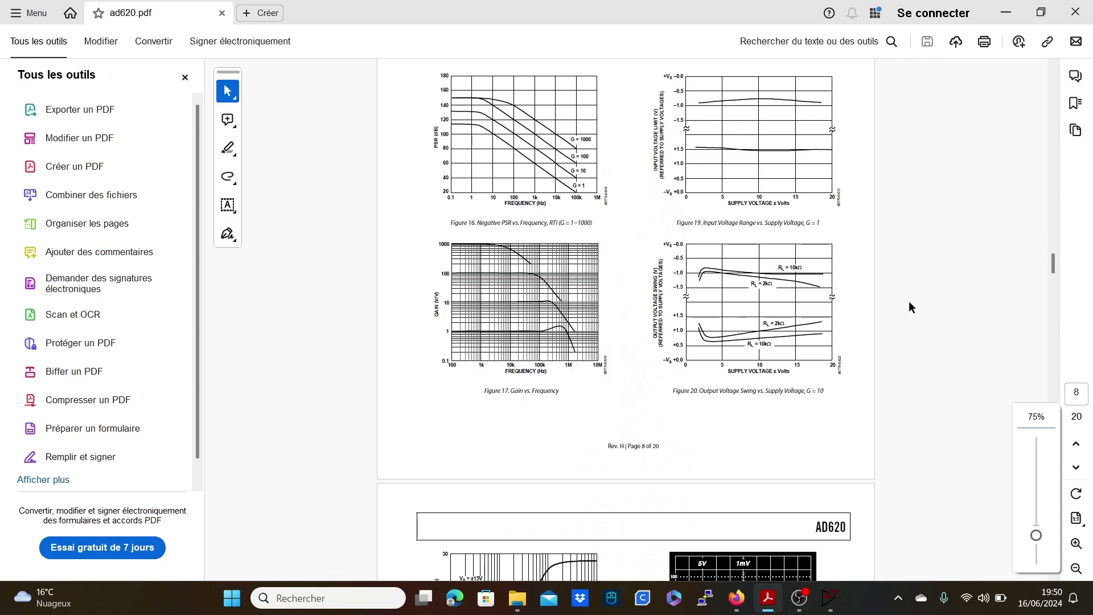
left_click_drag(1054, 264, 1038, 395)
scroll(1037, 395, "down", 15)
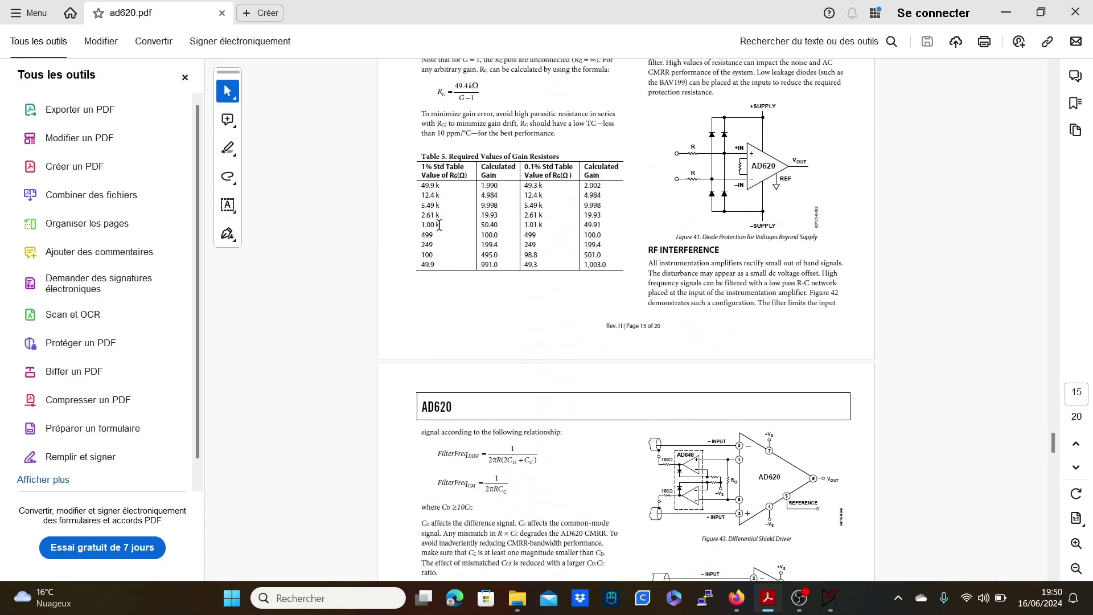
scroll(438, 225, "up", 5, "ctrl")
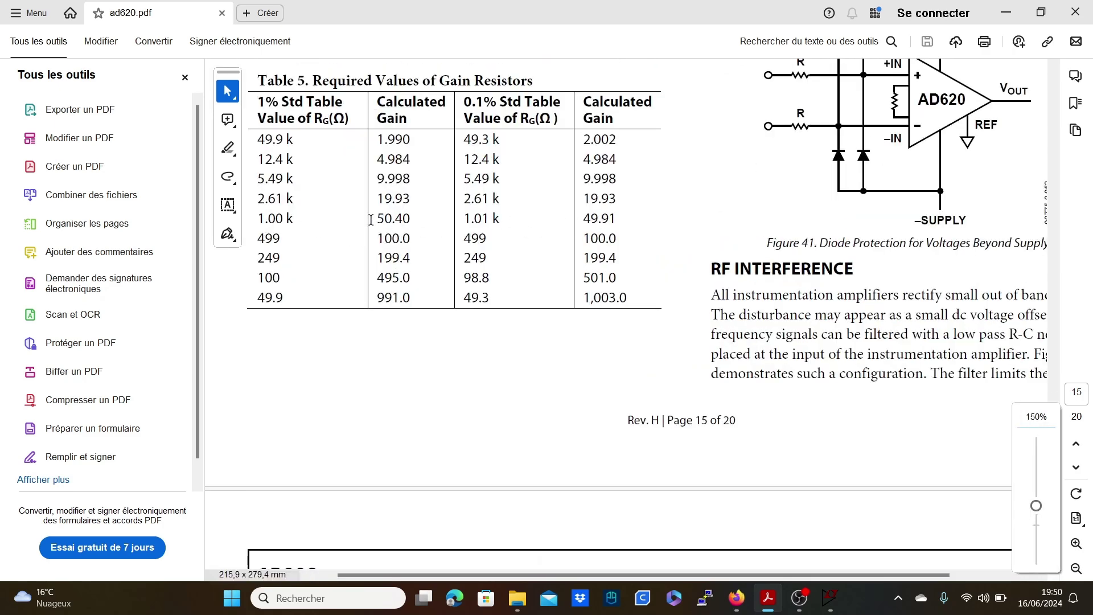
Switch to LTspice and compare the amplifier and filter stages of Demo_1 with the Demo_2 schematic, ending on Demo_1.
left_click(830, 598)
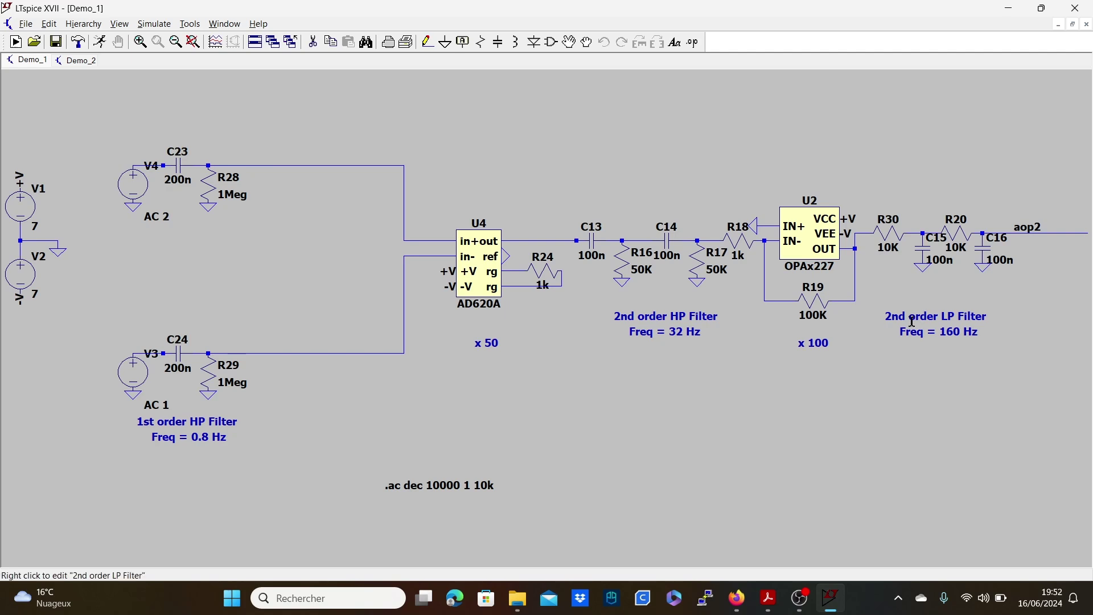
right_click(880, 173)
left_click_drag(945, 139, 818, 153)
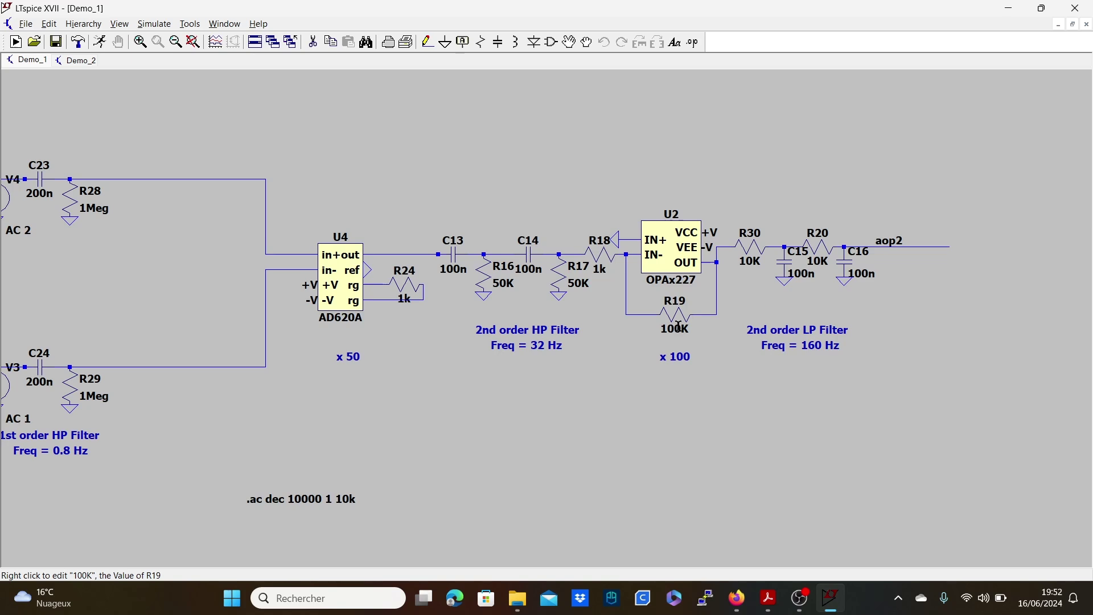
left_click(79, 61)
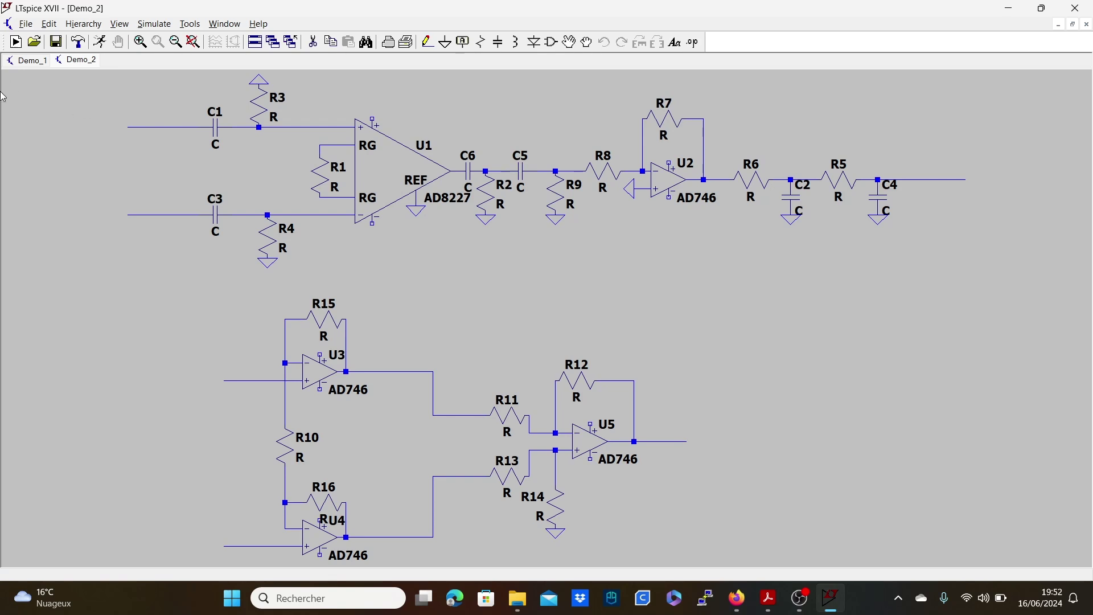
left_click(30, 62)
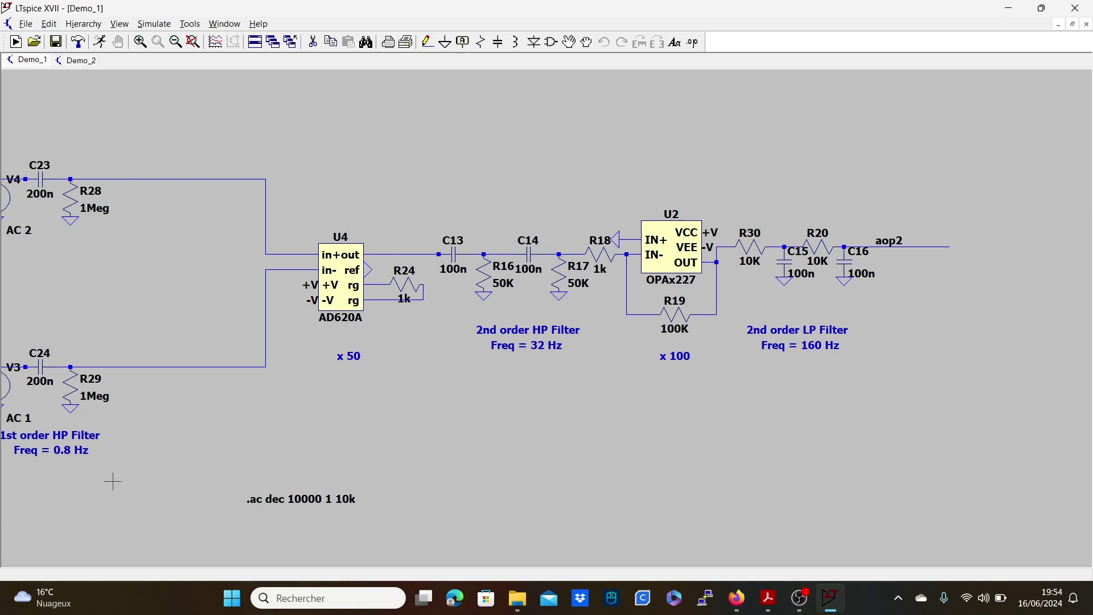
left_click_drag(120, 484, 291, 478)
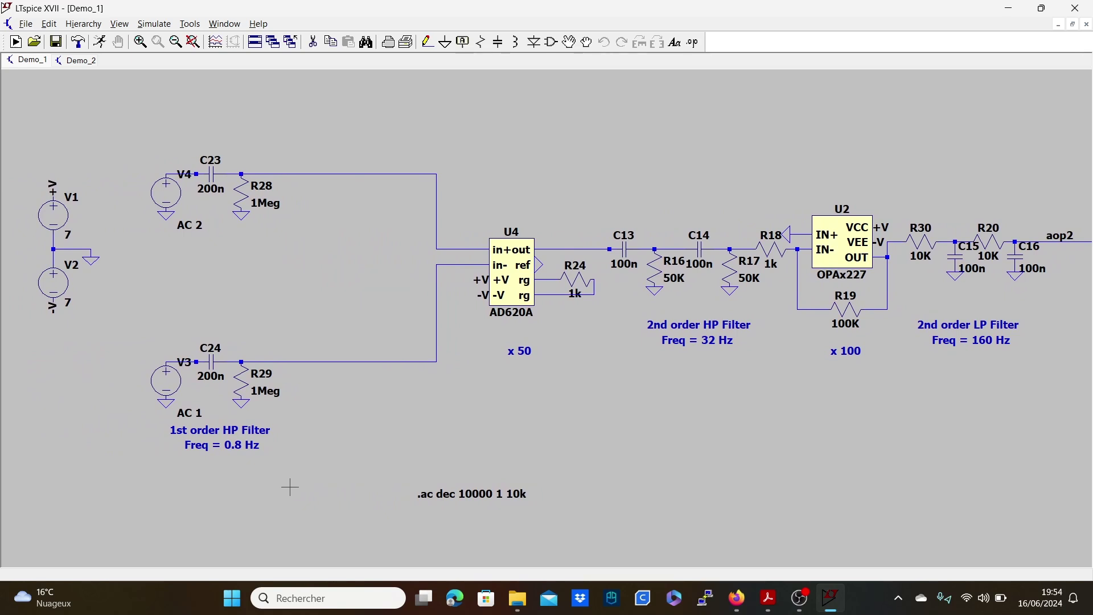
mouse_move(785, 161)
left_mouse_down()
mouse_move(712, 163)
mouse_move(771, 161)
left_mouse_up()
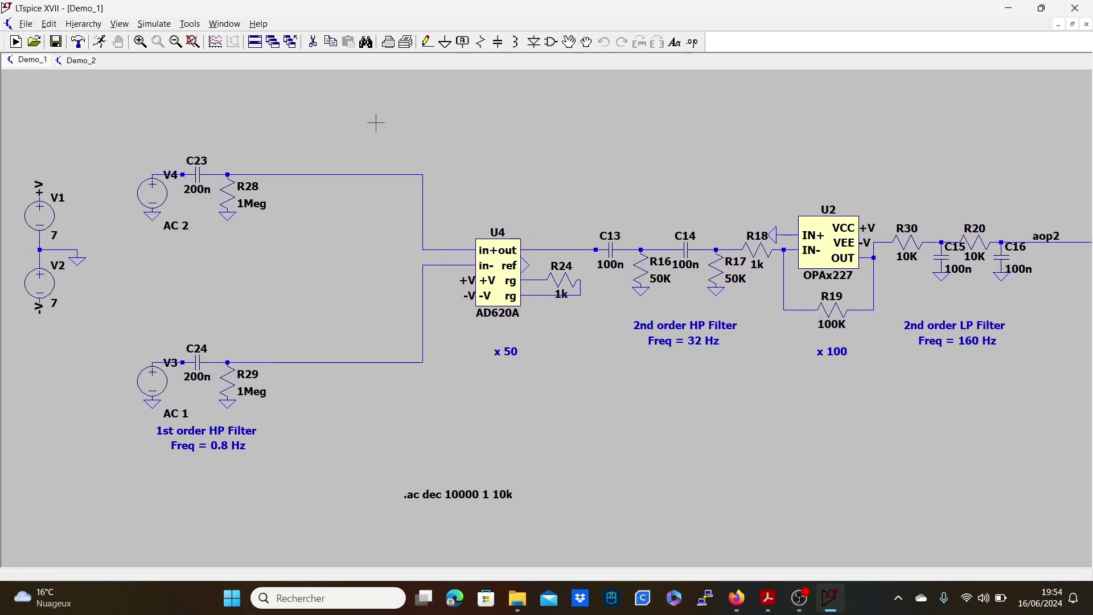
Run the AC simulation of Demo_1, close the Demo_2 schematic, and plot the voltage at the aop2 output.
left_click(103, 42)
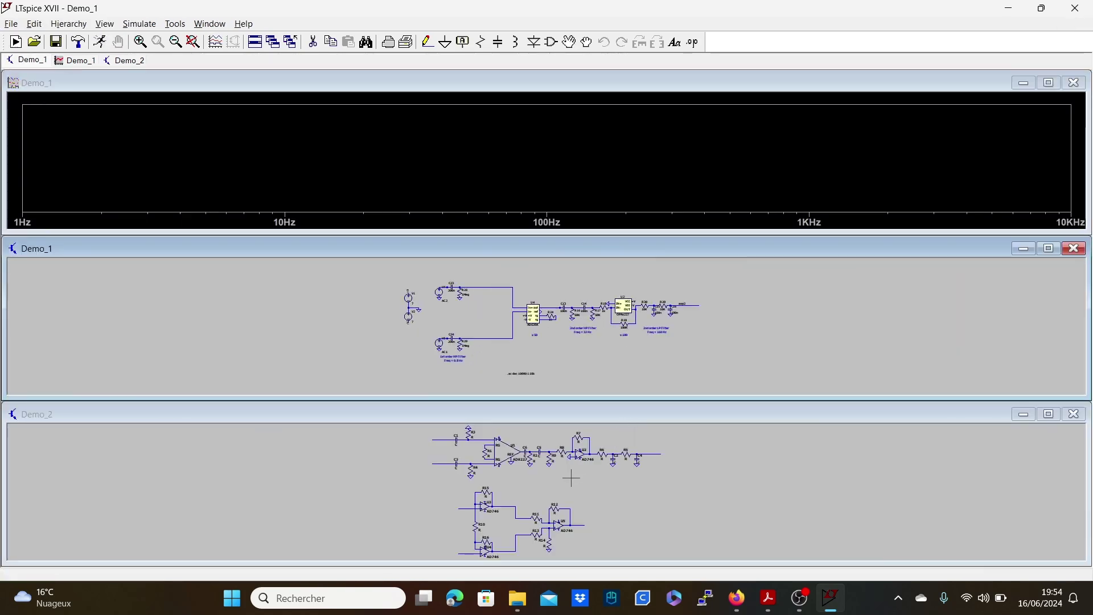
left_click(1077, 416)
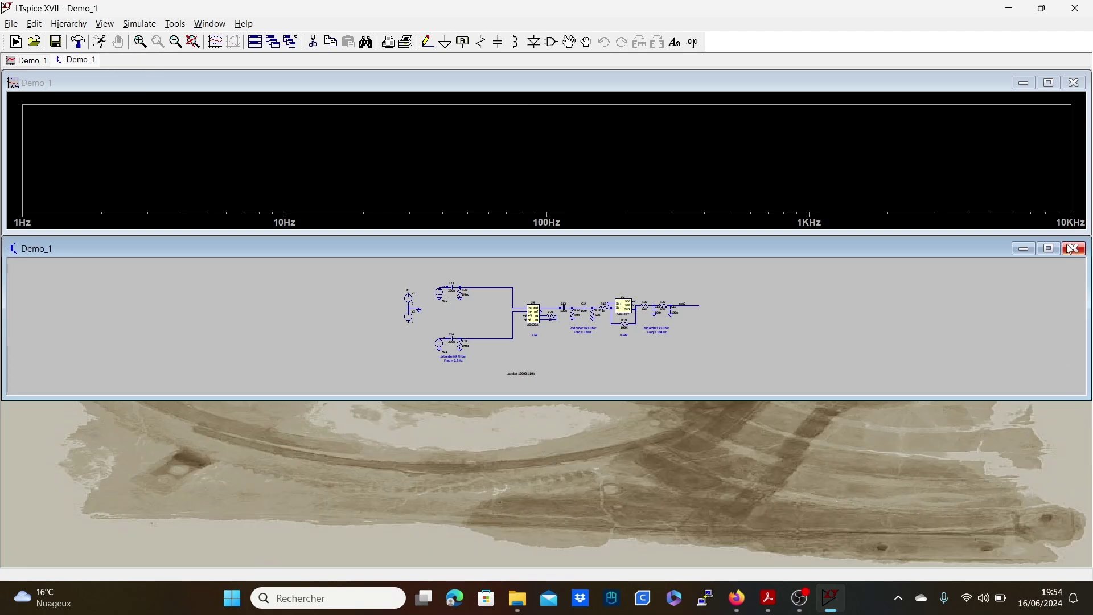
left_click_drag(634, 398, 638, 567)
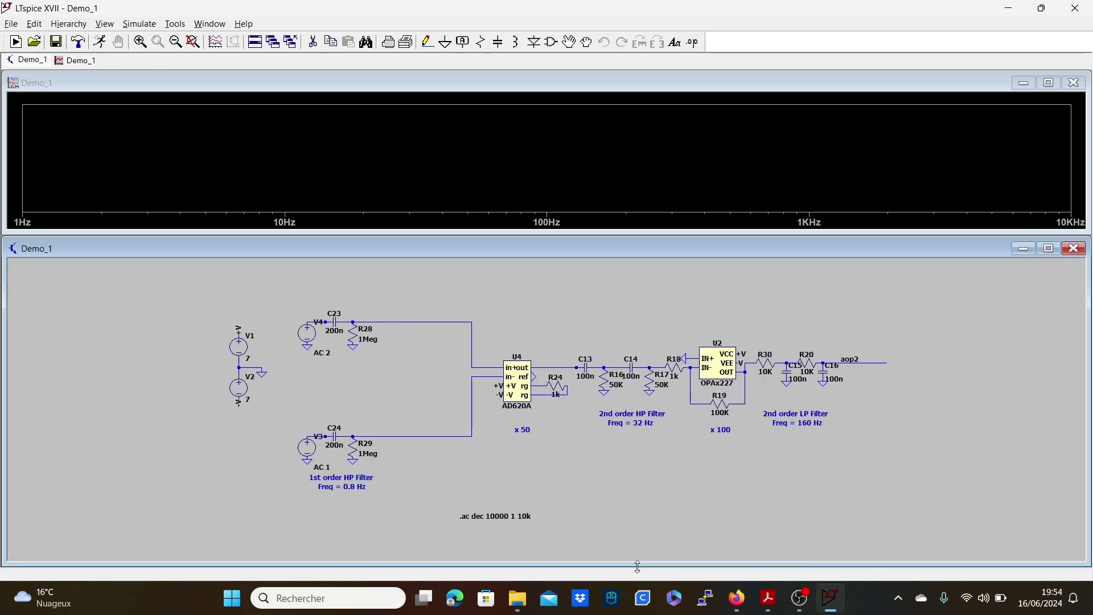
left_click(872, 360)
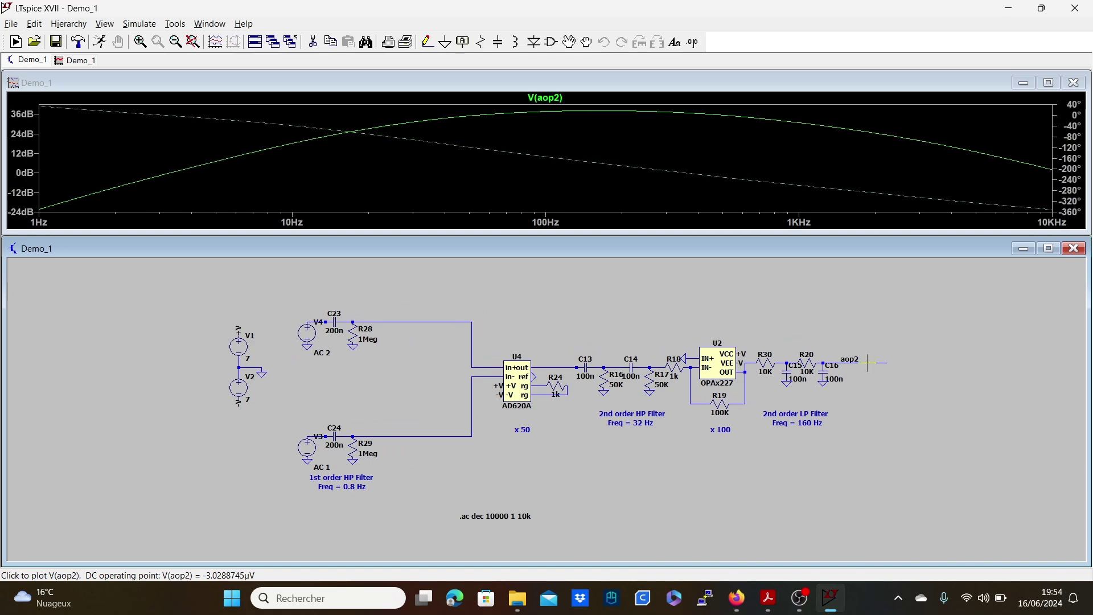
Remove the phase curve from the V(aop2) plot and make the plot window taller.
right_click(1070, 165)
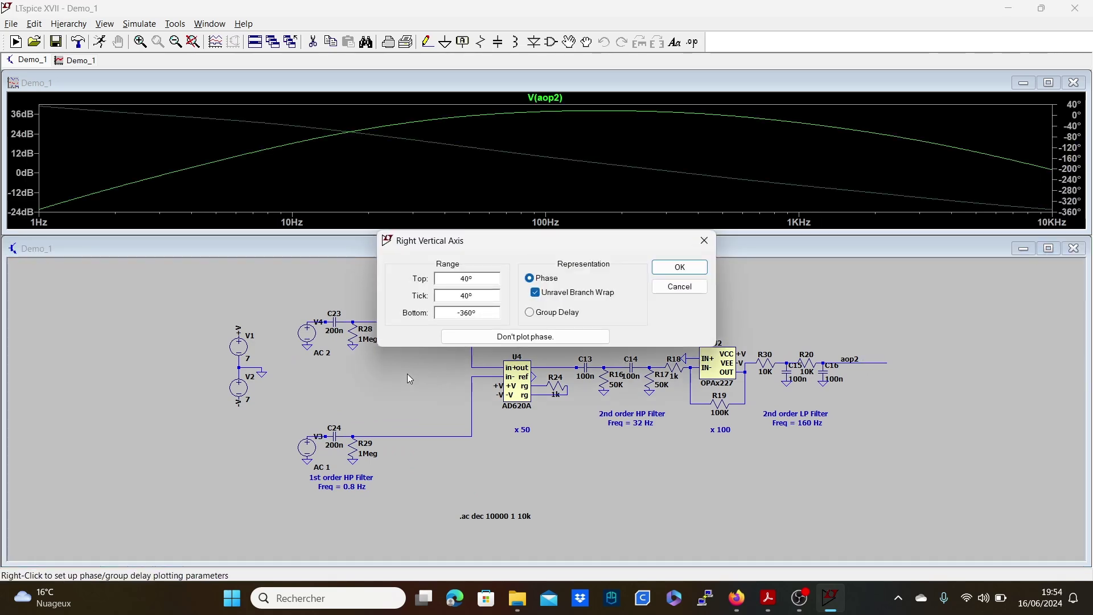
left_click(495, 335)
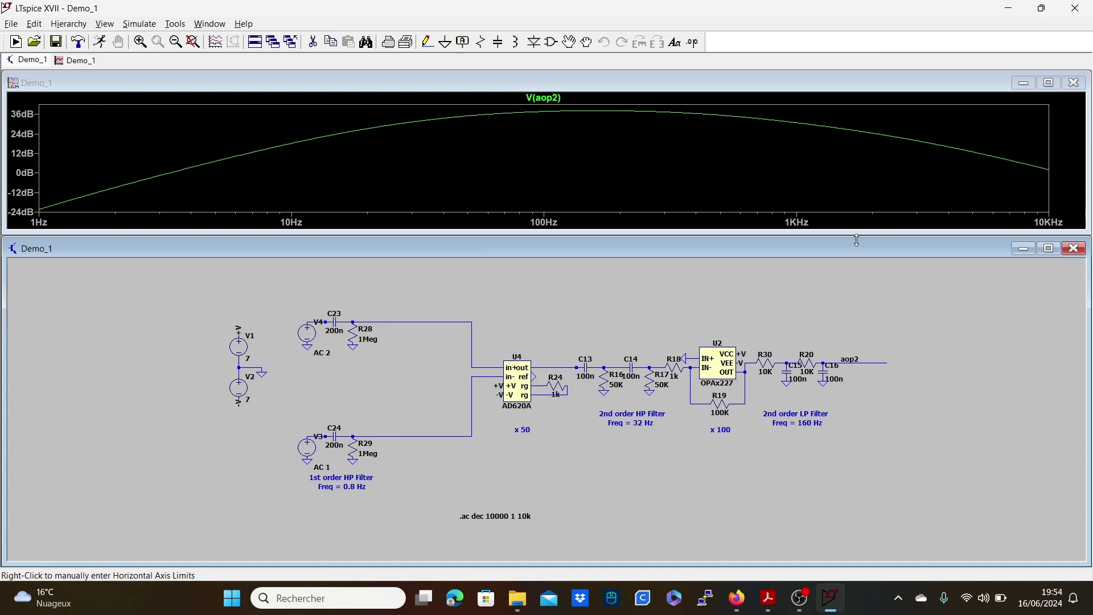
left_click_drag(569, 231, 573, 335)
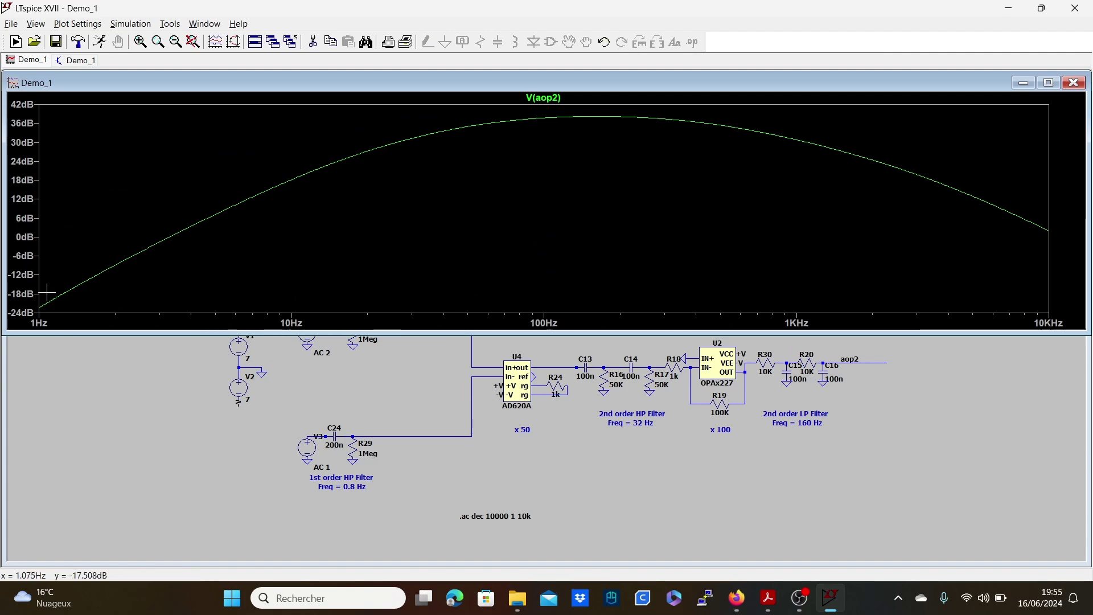
Attach a cursor to the V(aop2) trace and place it at the peak, at about 163 Hz.
left_click(556, 97)
mouse_move(544, 140)
left_mouse_down()
mouse_move(583, 140)
mouse_move(520, 152)
mouse_move(620, 153)
mouse_move(586, 152)
mouse_move(598, 153)
left_mouse_up()
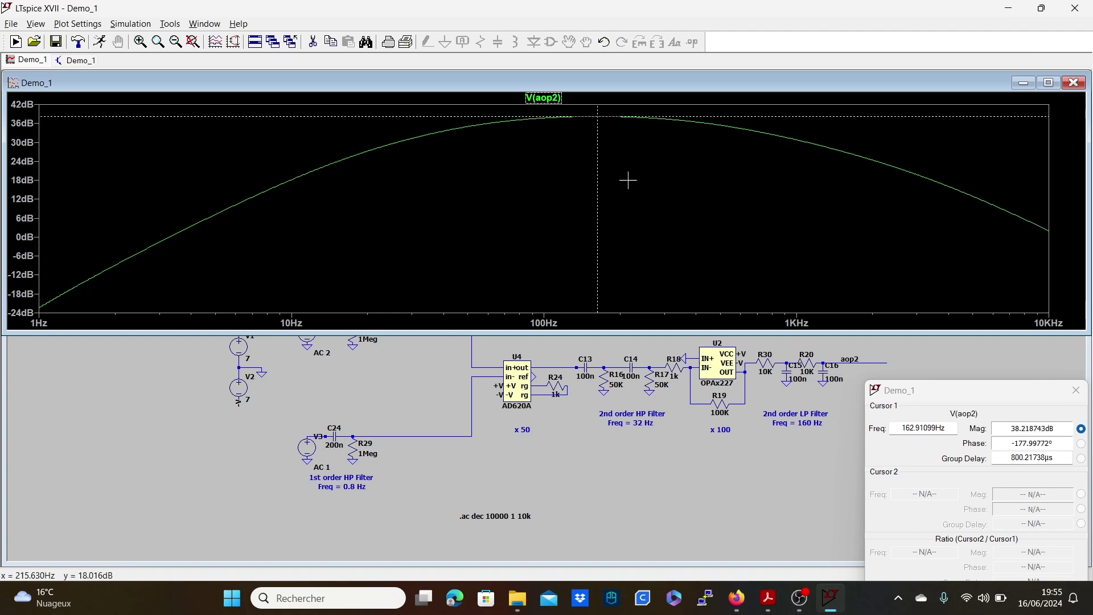
left_click_drag(991, 392, 976, 310)
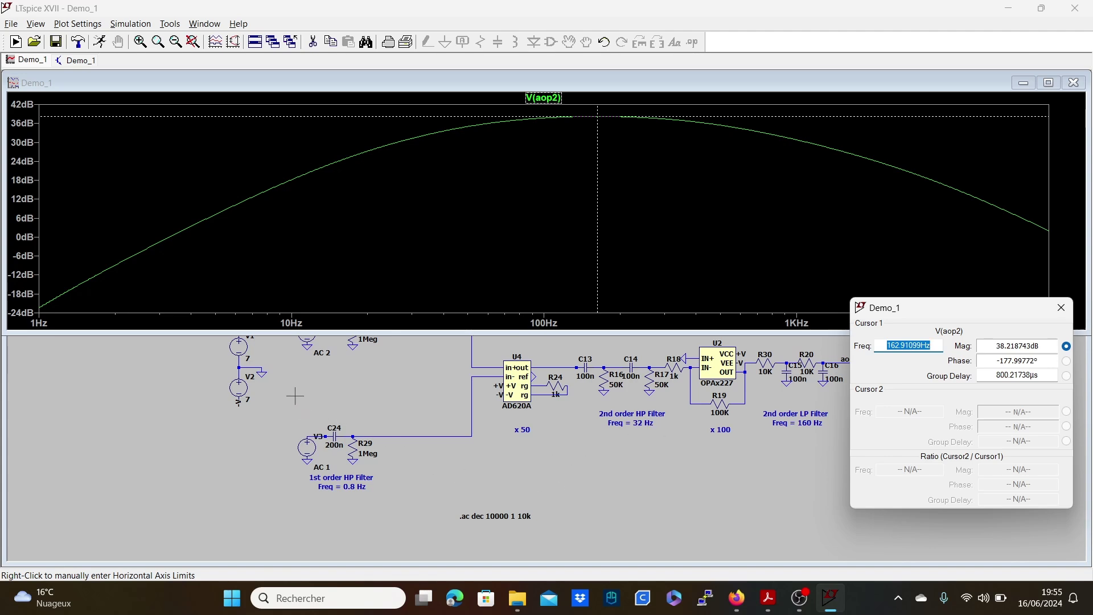
Move the cursor readout aside and shorten the plot window to uncover the whole Demo_1 schematic for review.
right_click(341, 487)
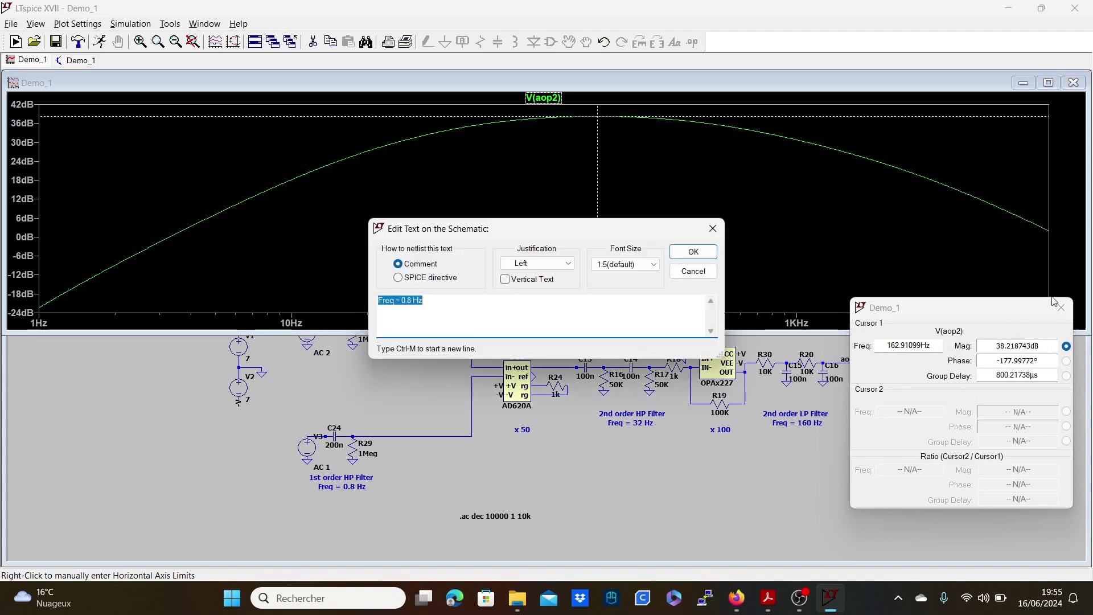
left_click(712, 228)
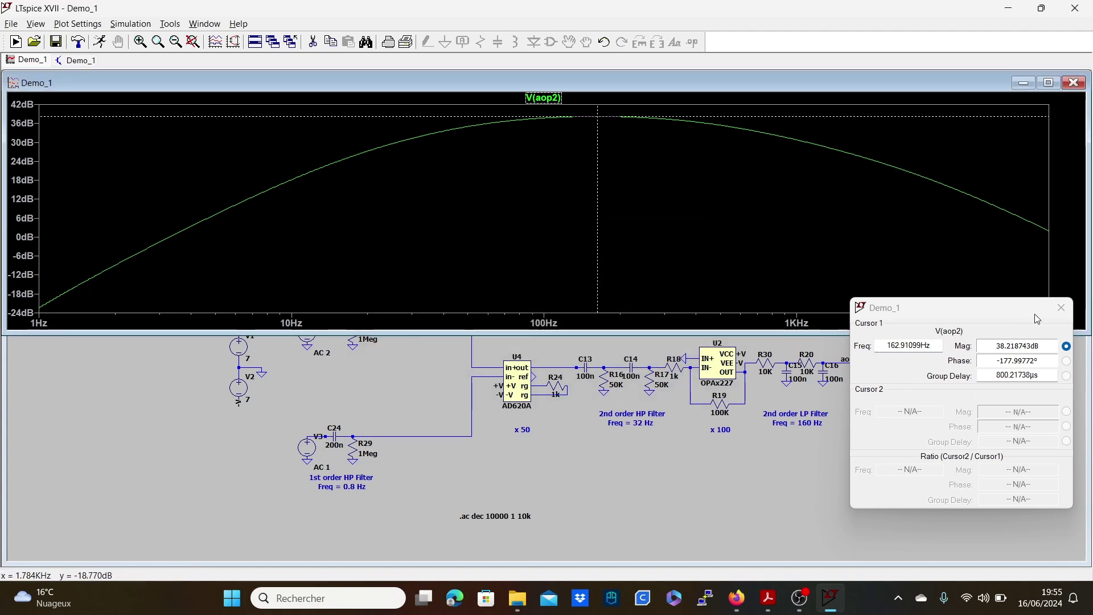
left_click_drag(1037, 318, 1076, 404)
scroll(330, 397, "up", 1)
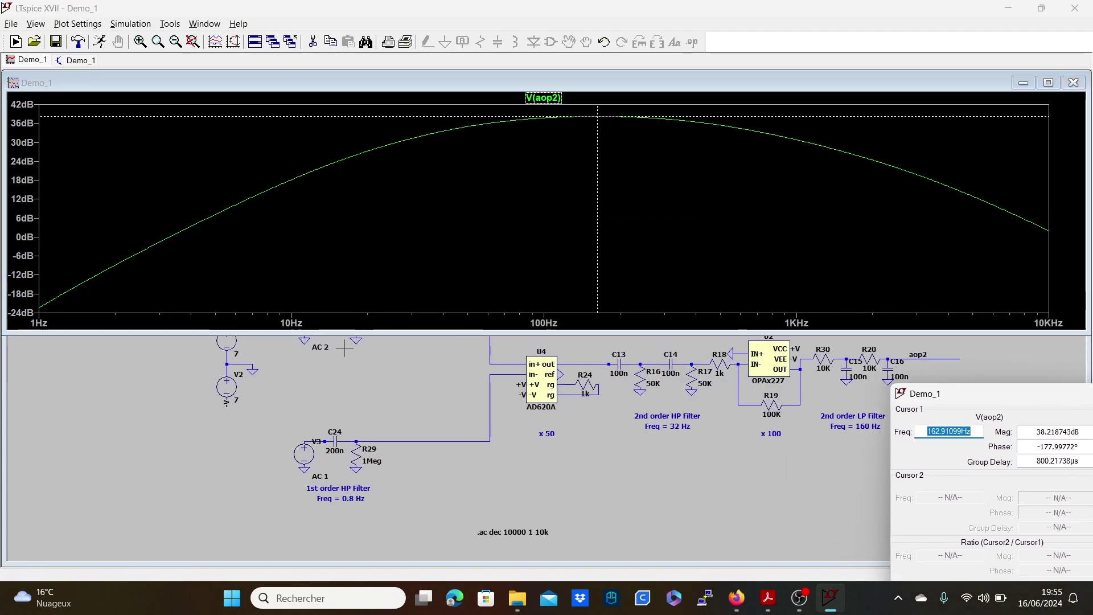
left_click_drag(640, 335, 575, 244)
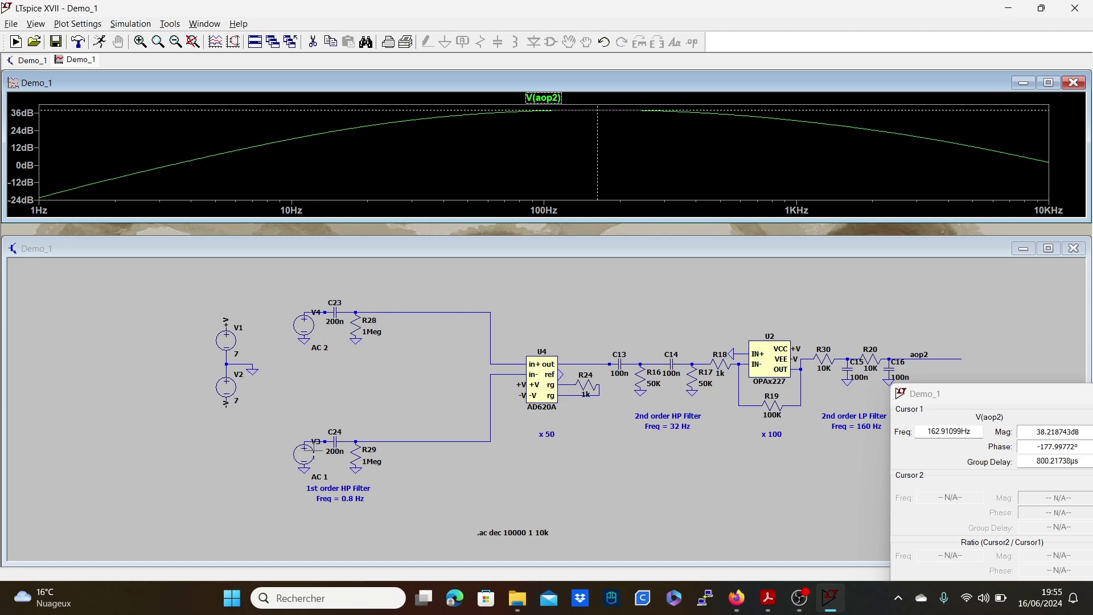
scroll(542, 376, "up", 3)
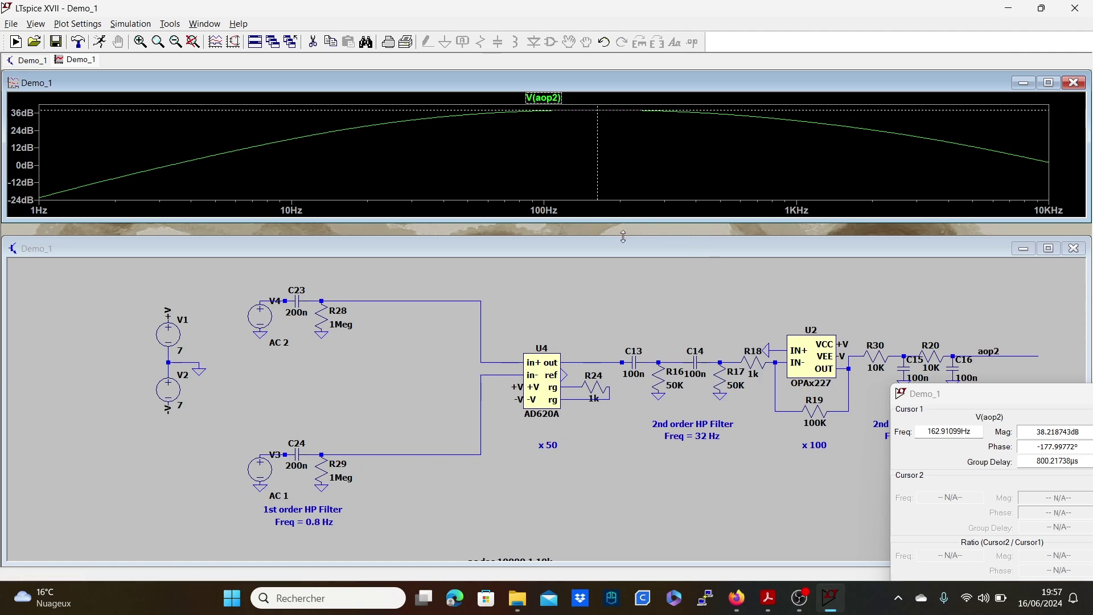
Maximise the V(aop2) plot window and move the cursor readout fully into view.
left_click_drag(623, 236, 616, 336)
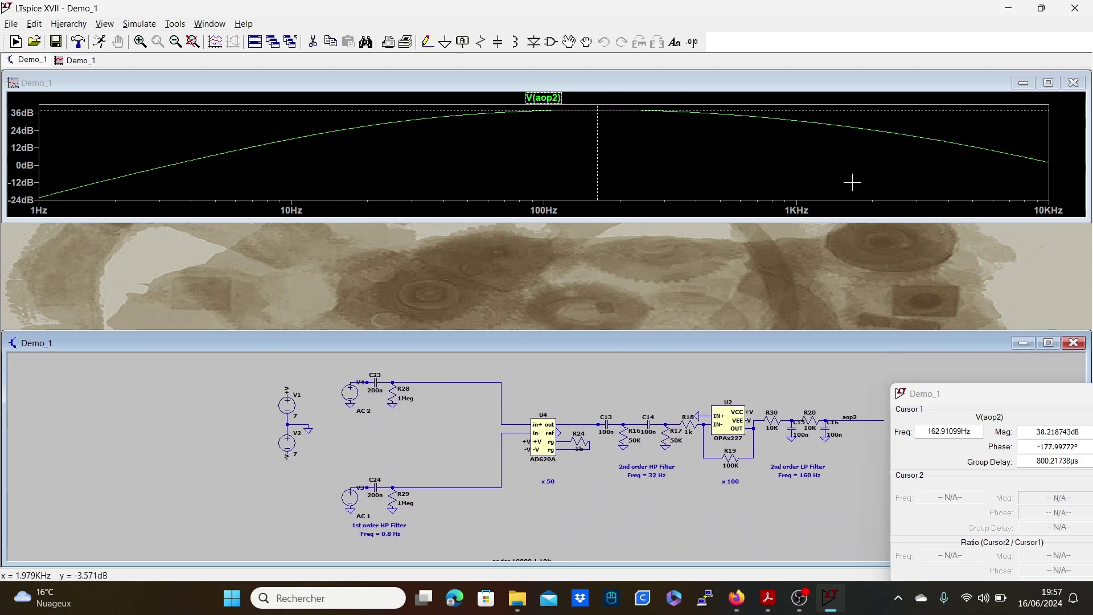
left_click(1047, 83)
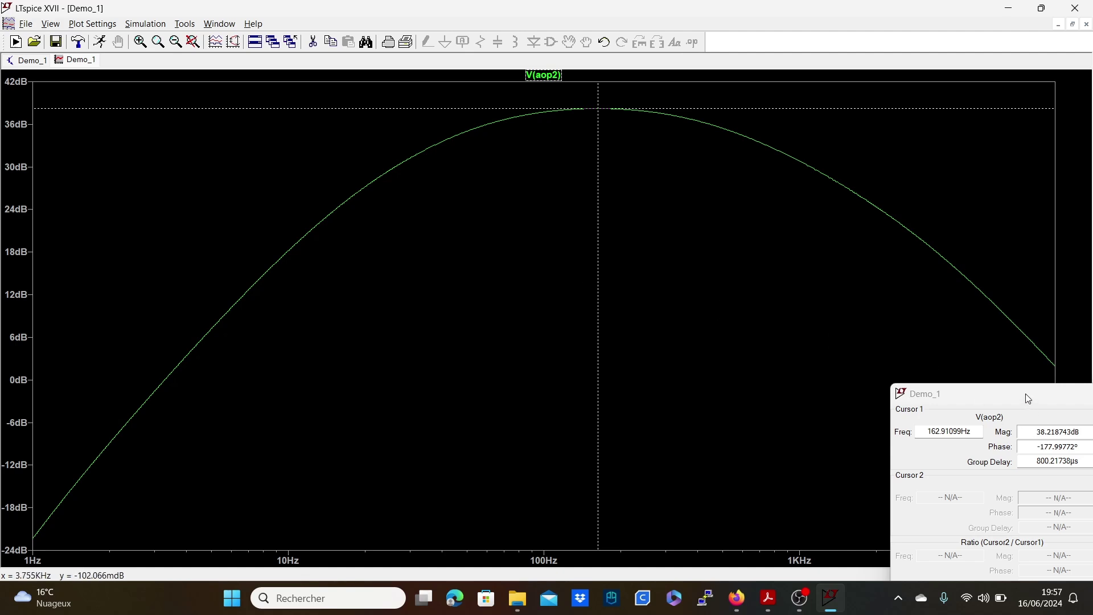
left_click_drag(1022, 394, 964, 333)
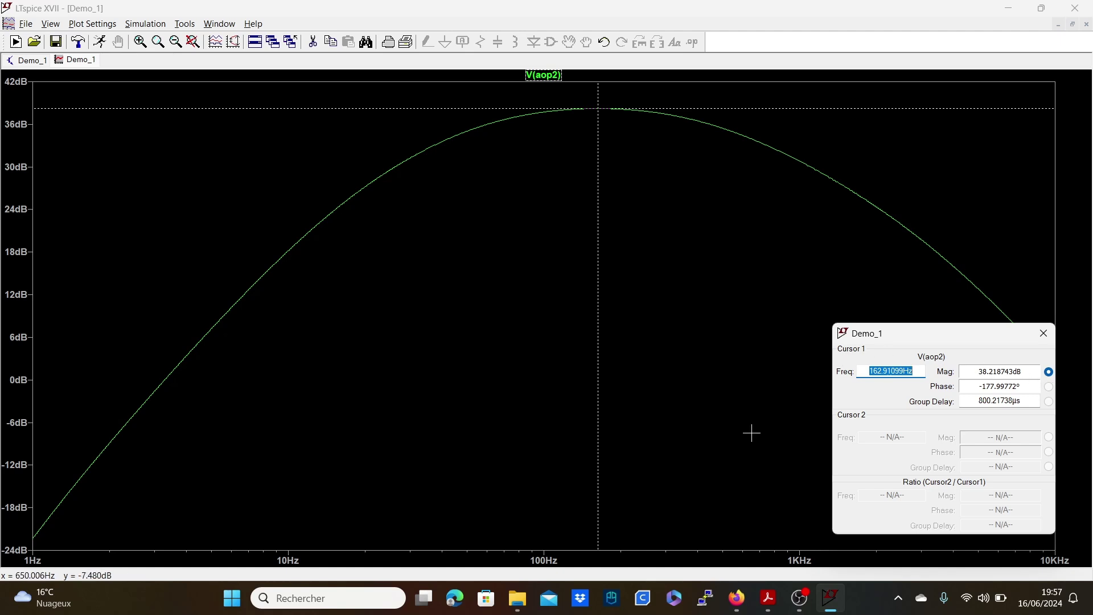
Minimise LTspice and the PDF reader, switch to Notepad++, and create a new blank document.
left_click(365, 598)
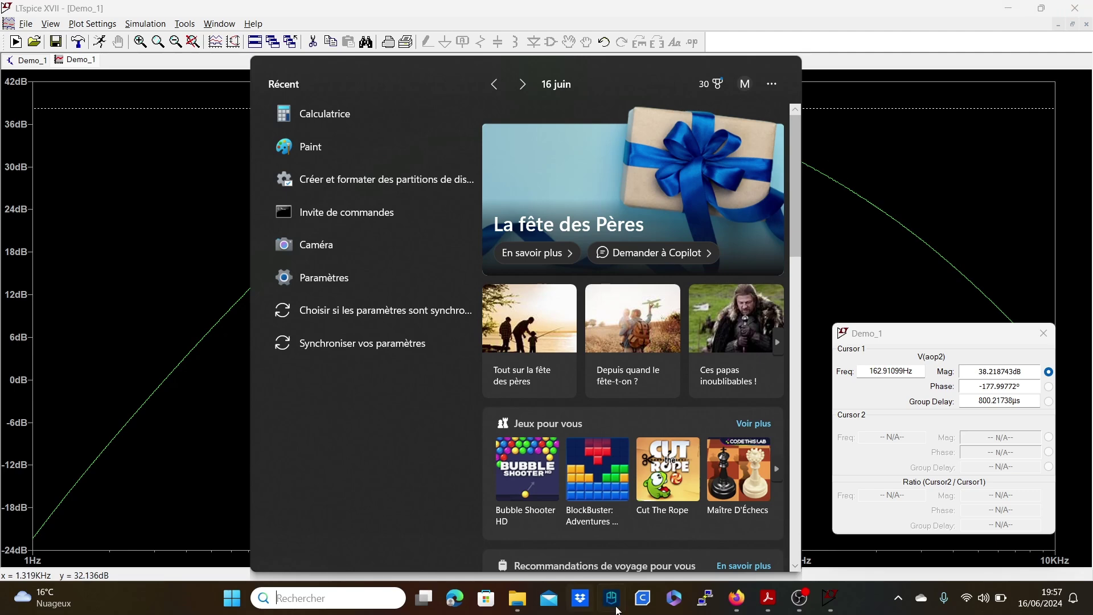
left_click(1008, 8)
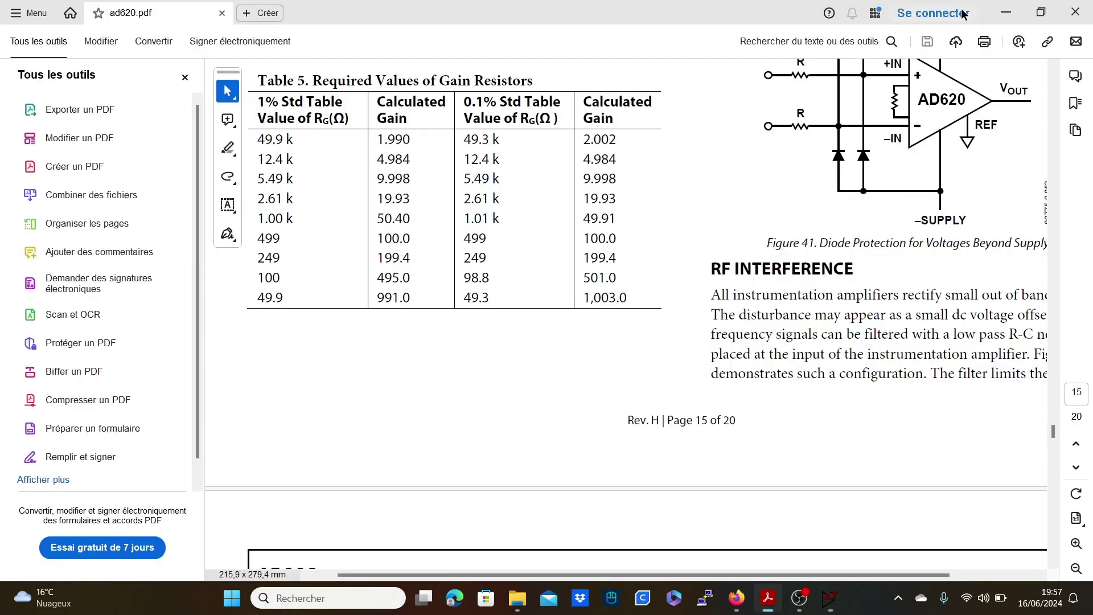
left_click(1006, 11)
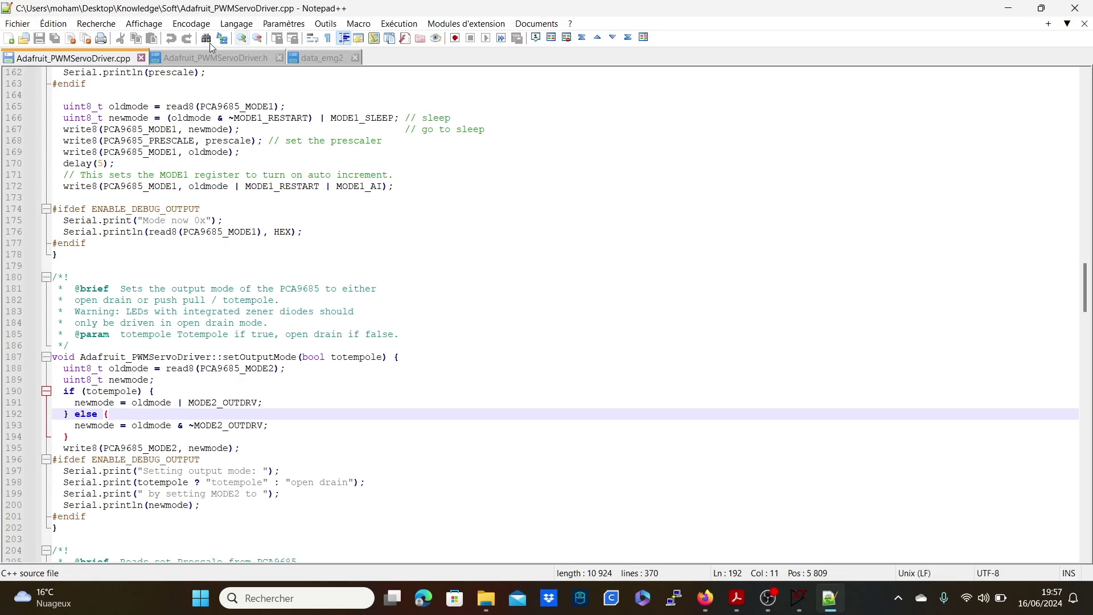
left_click(8, 38)
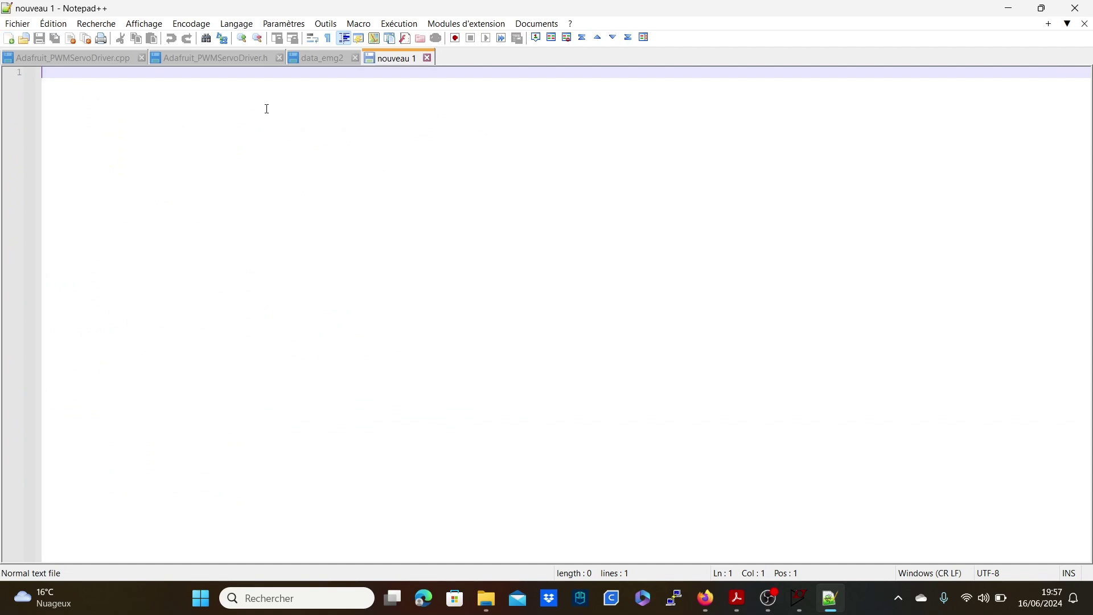
Write the gain formula 20LOG(G) = 40 on the first line of the new document.
type("20L")
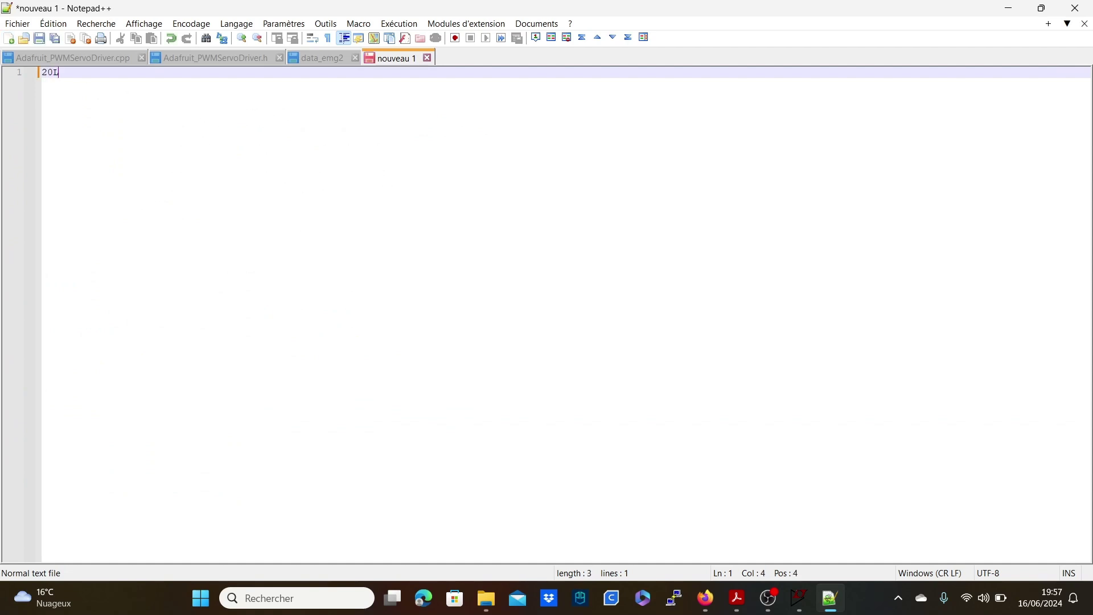
type("OG5")
key("BackSpace")
key("Caps_Lock")
key("Caps_Lock")
type("G")
key("Caps_Lock")
type(") = ")
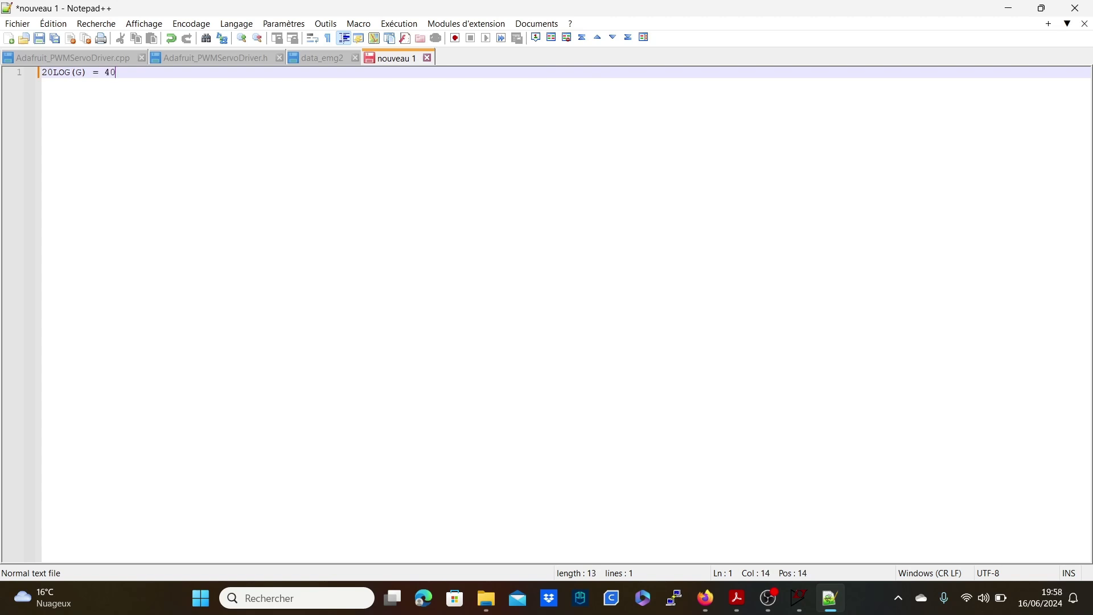
Finish the first formula line and add the line LOG(G) = 2 below it.
type("40")
key("Return")
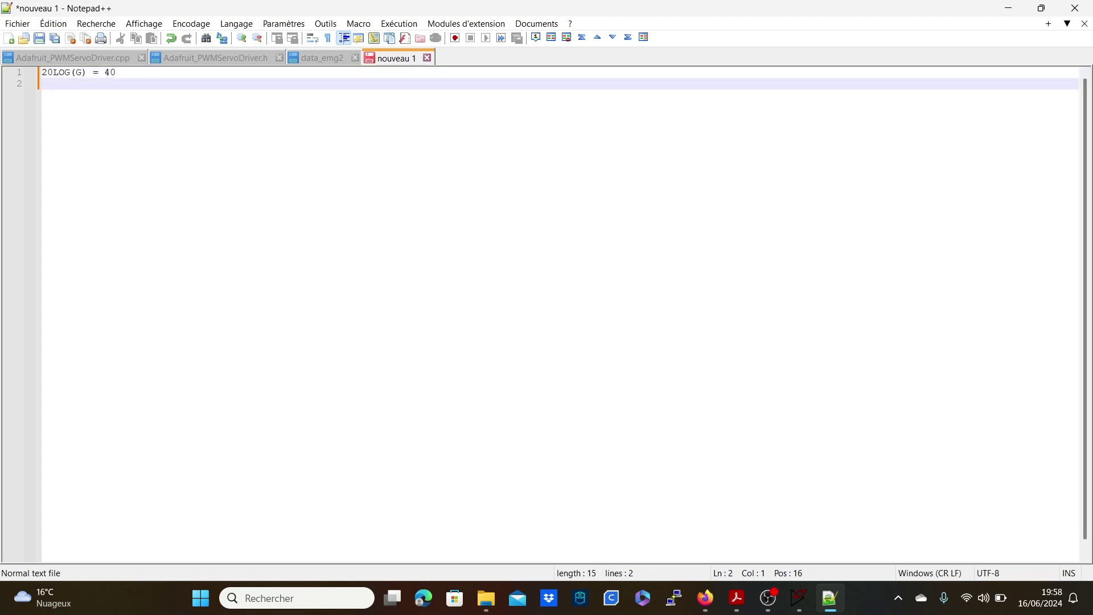
key("Caps_Lock")
type("LOG")
key("Caps_Lock")
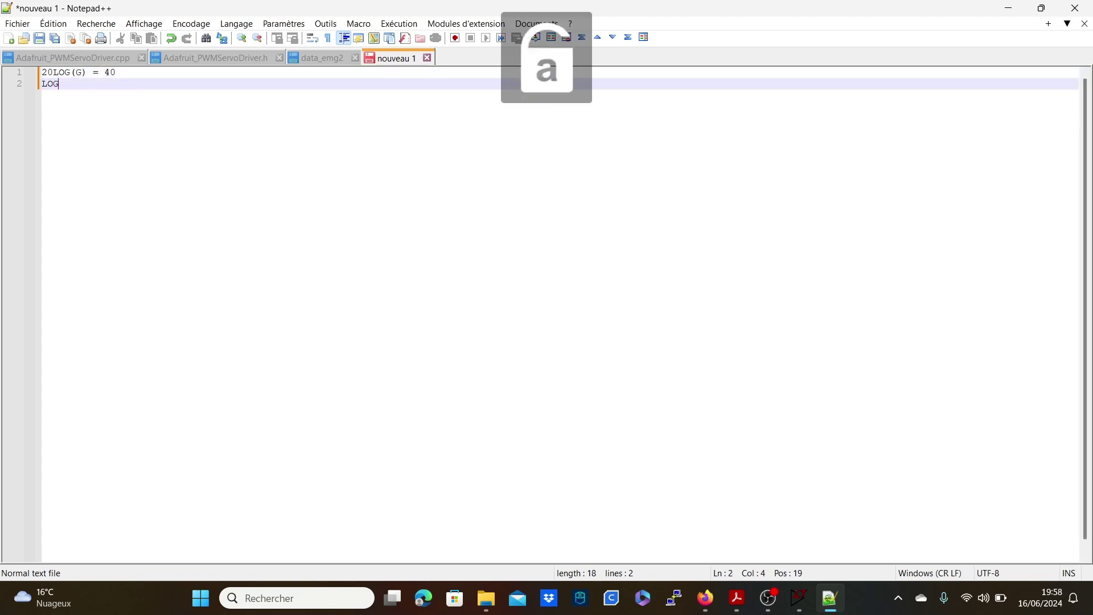
type("(")
key("Caps_Lock")
type("G")
key("Caps_Lock")
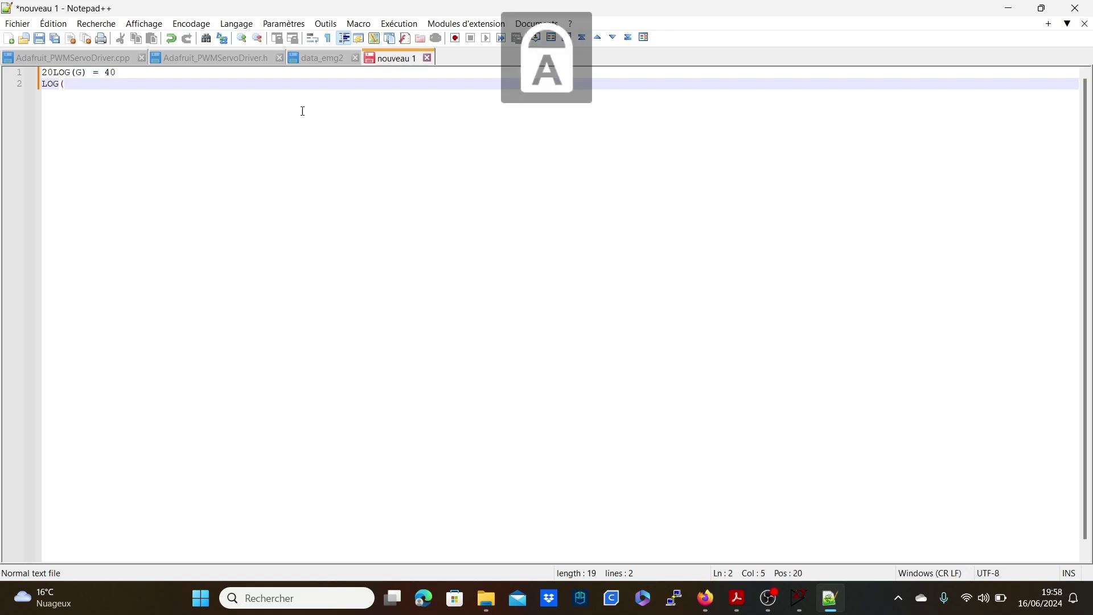
type(")")
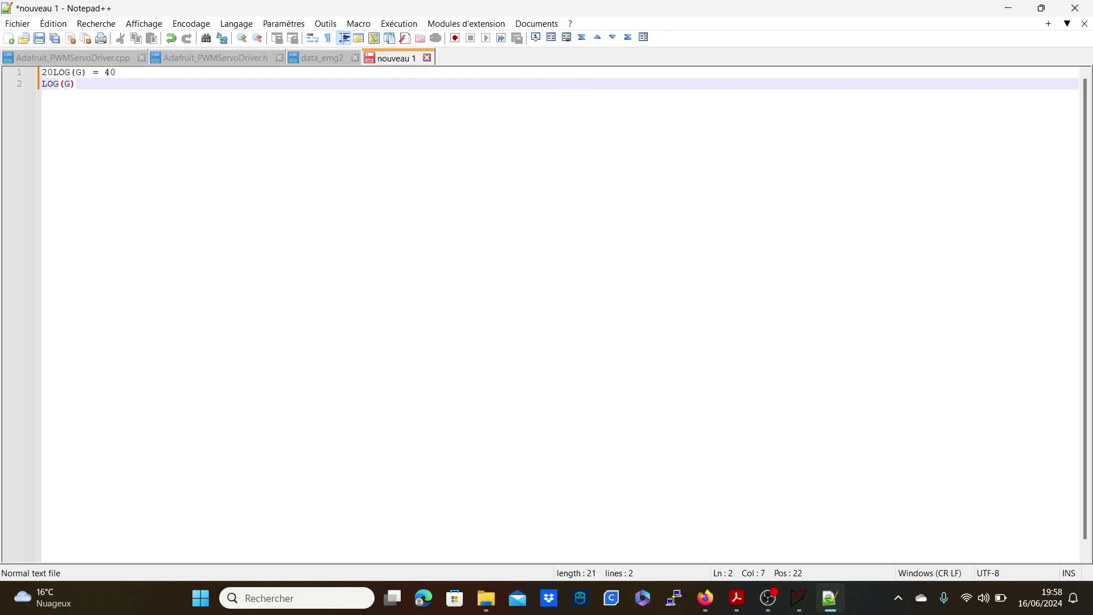
type(" = 2")
key("Return")
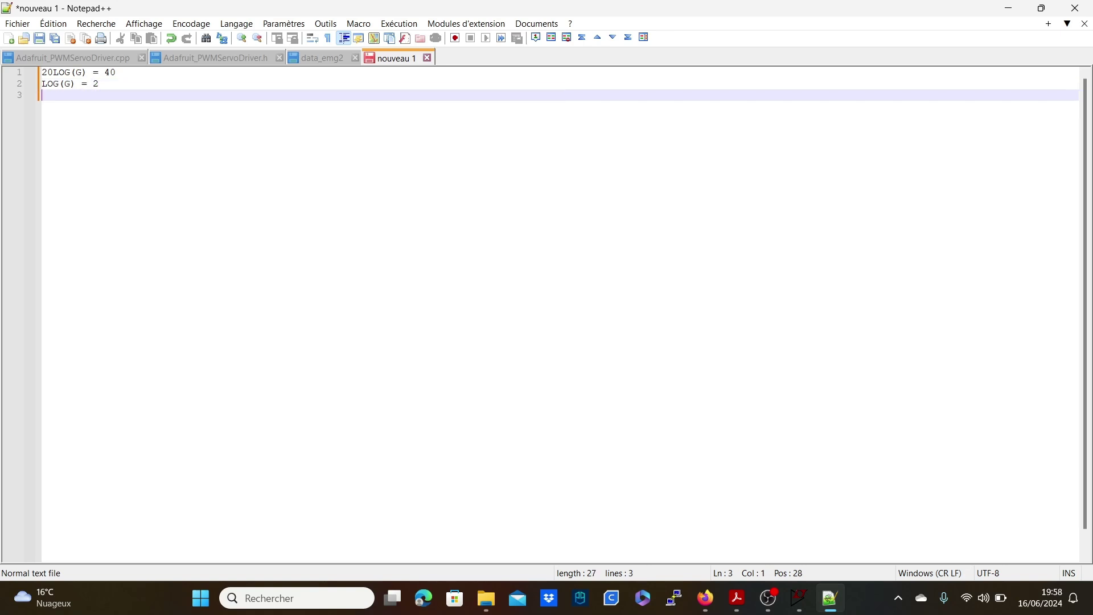
Add a third line that solves the equation for the gain as a power of ten, G = 10^2.
key("Caps_Lock")
type("G")
key("Caps_Lock")
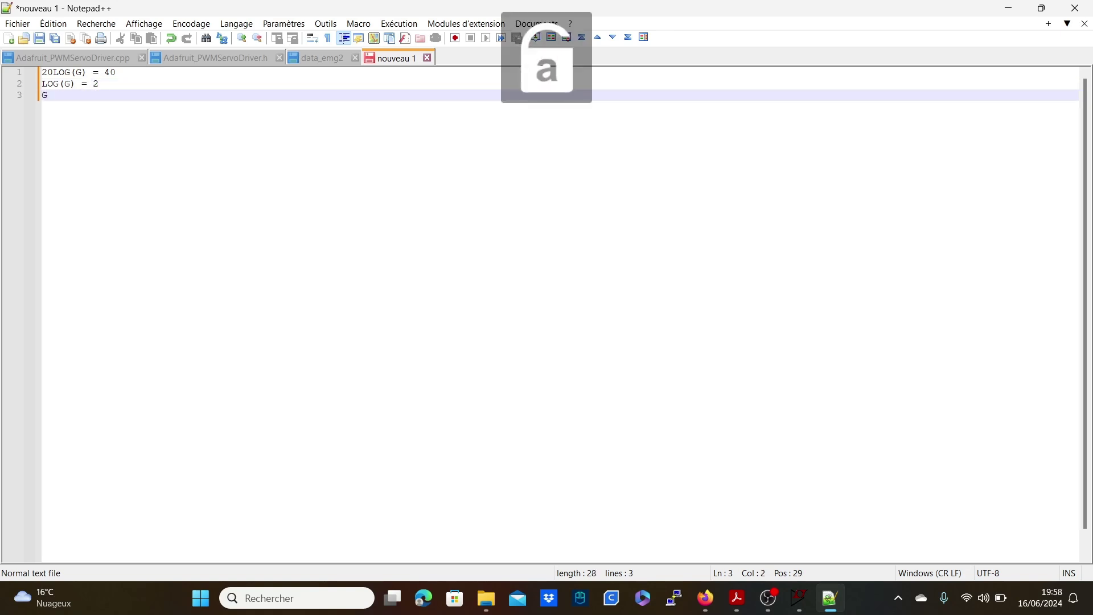
type("= 10")
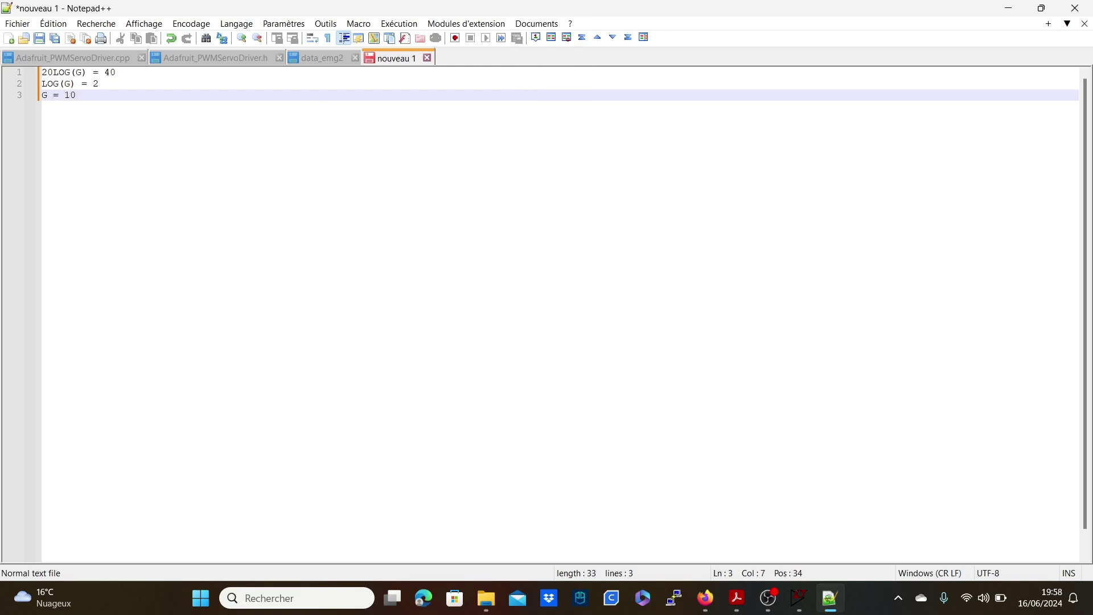
key("Caps_Lock")
key("Caps_Lock")
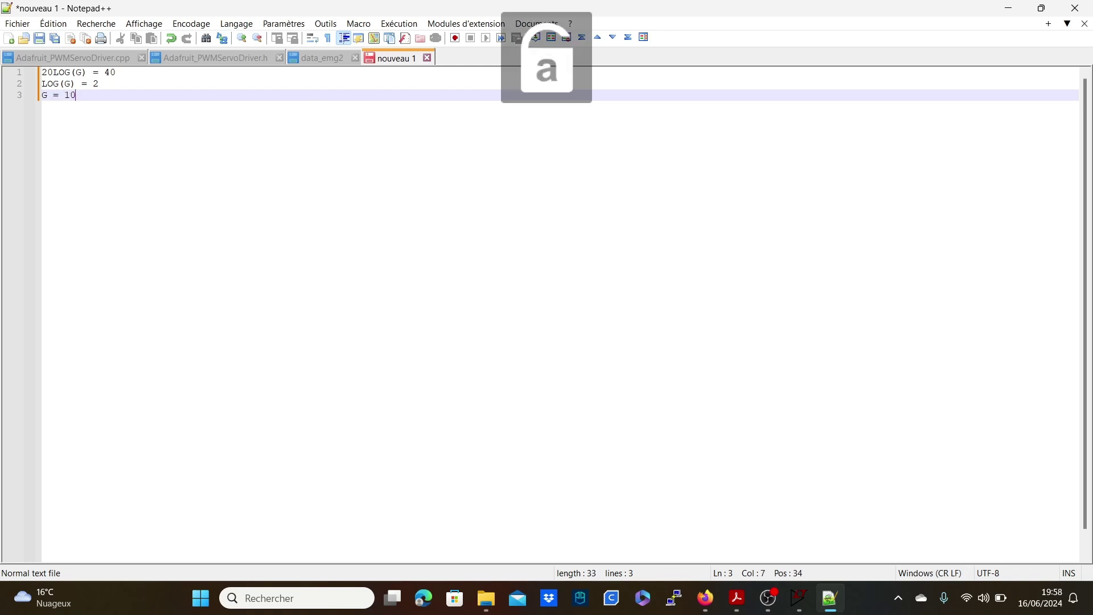
type("10$")
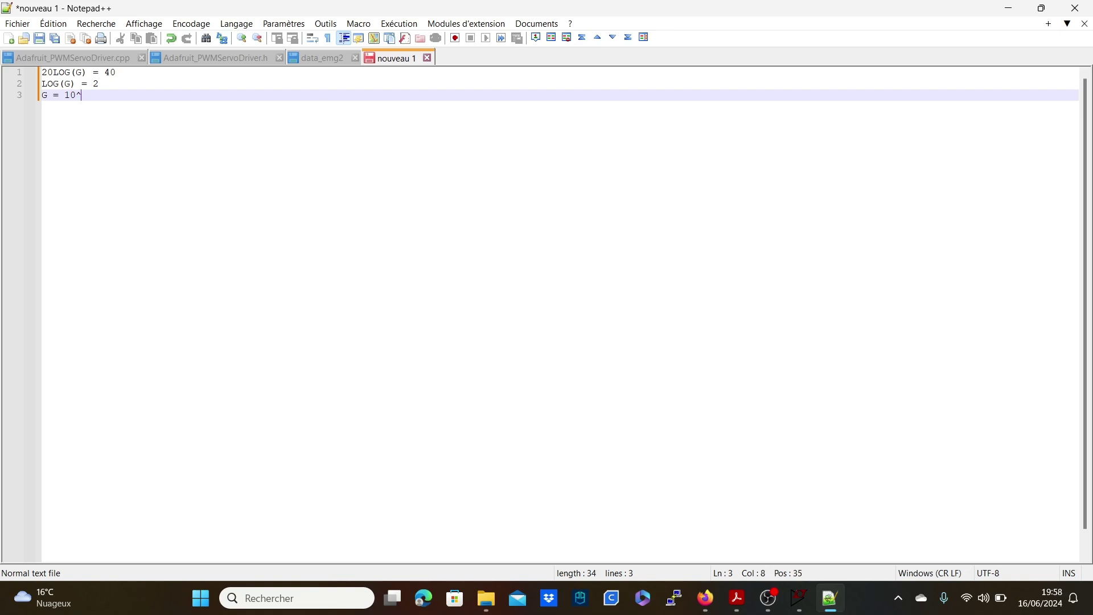
type("^2")
key("BackSpace")
type("= 1000")
Switch to LTspice, plot the AC response V(aop2), and place a cursor near the curve's peak at about 147 Hz.
left_click(810, 602)
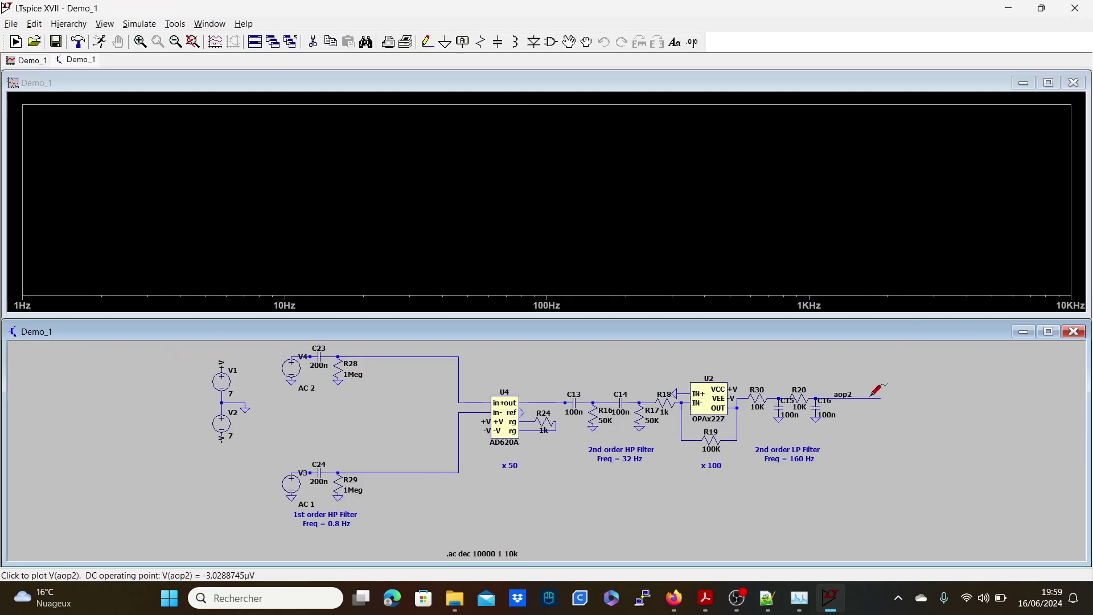
left_click(871, 395)
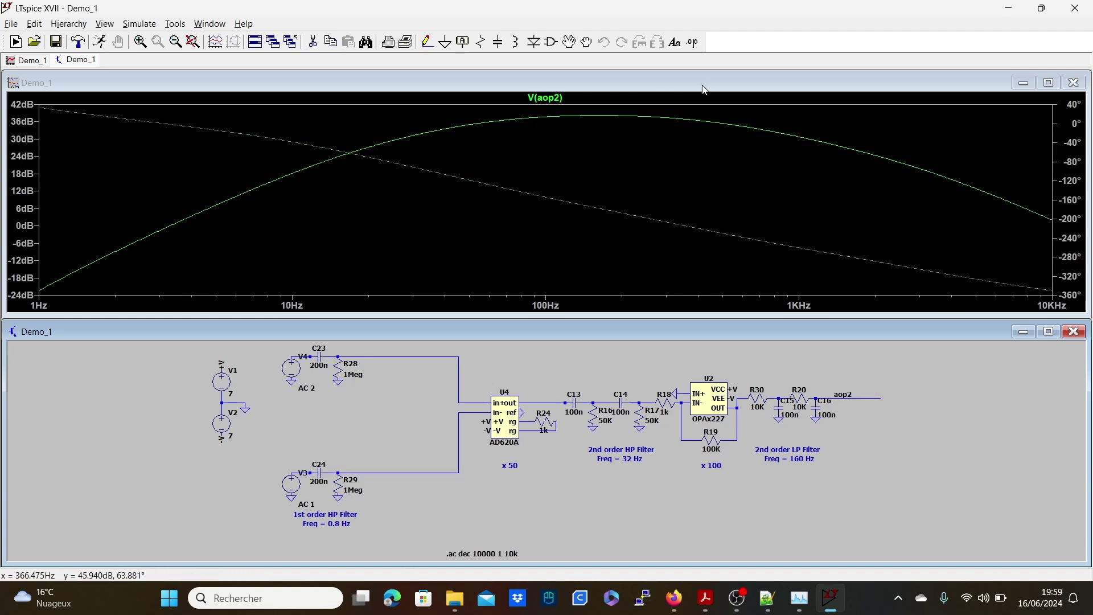
left_click(536, 92)
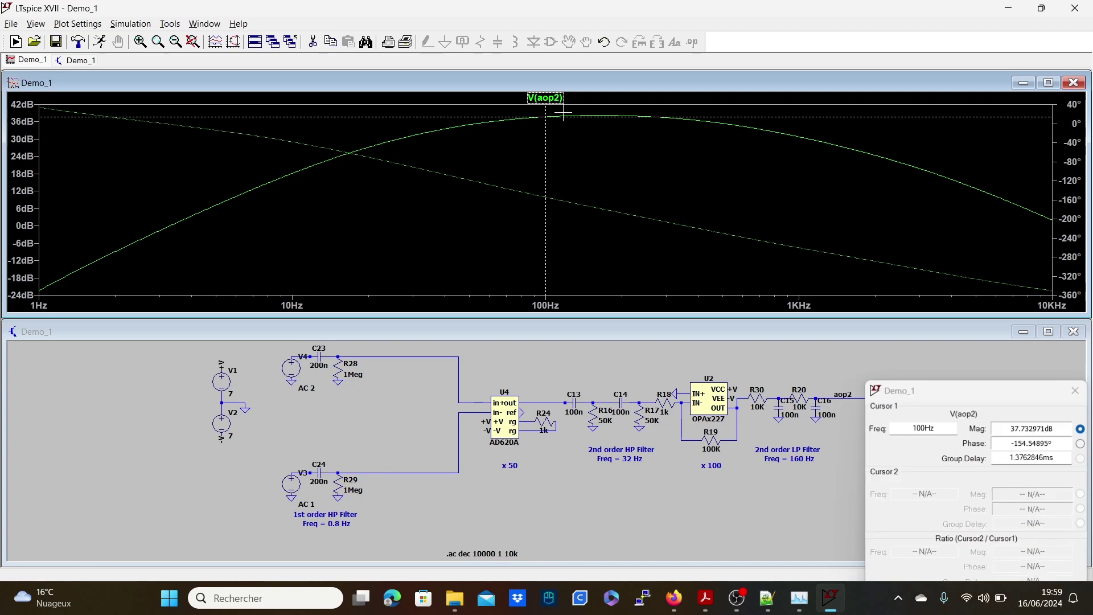
mouse_move(545, 128)
left_mouse_down()
mouse_move(664, 132)
mouse_move(588, 139)
left_mouse_up()
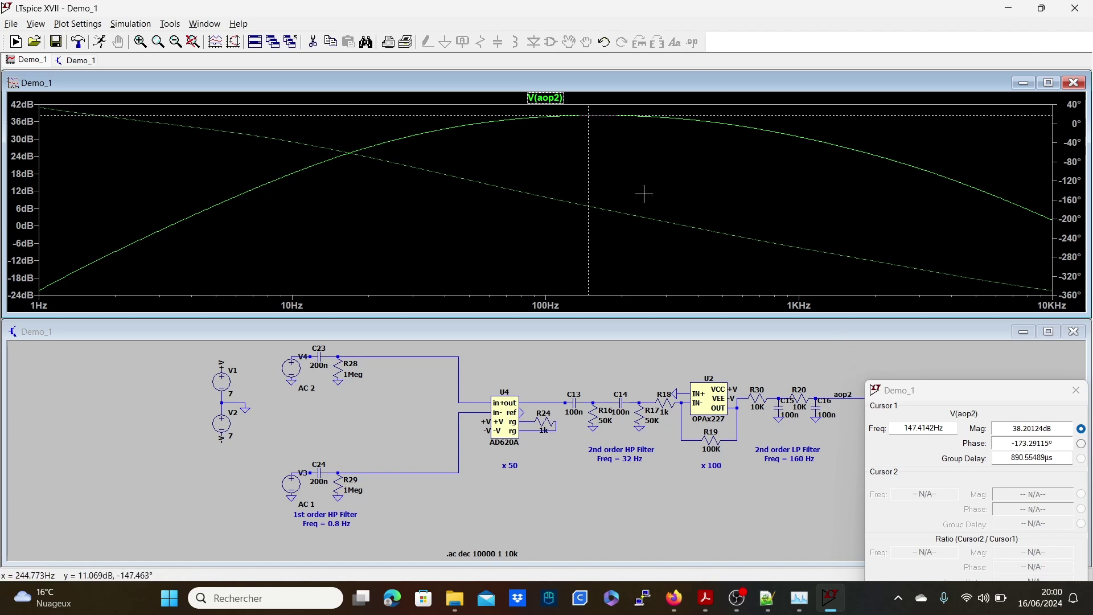
Read the V(aop2) gain at about 276 Hz and about 4.09 kHz with the cursor, keeping its readout in view, and close the readout.
left_click_drag(976, 396, 1030, 347)
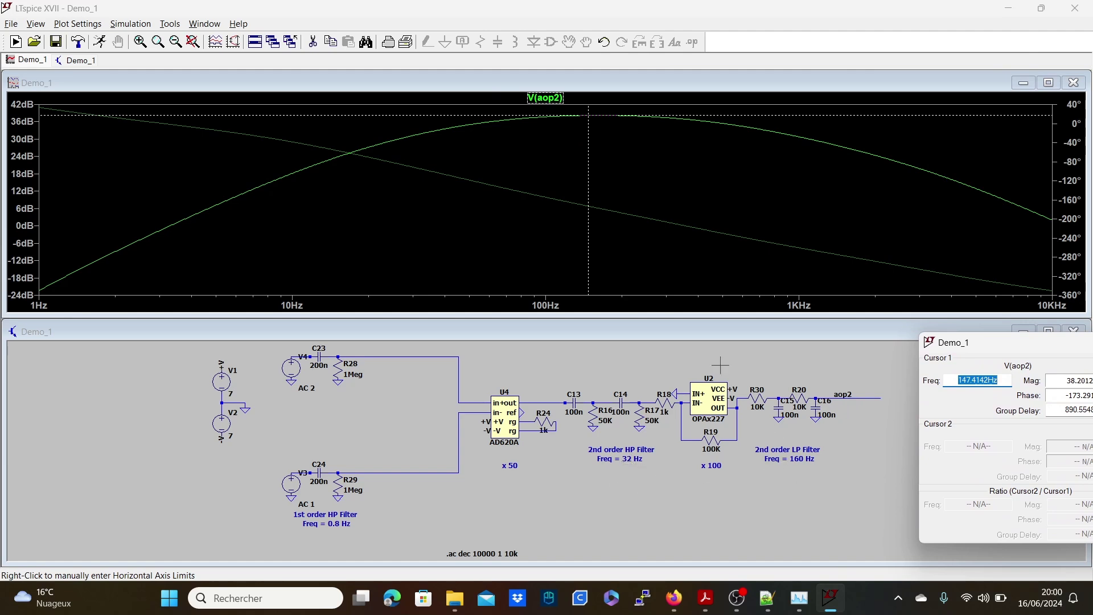
left_click(590, 177)
left_click_drag(590, 177, 658, 177)
left_click(998, 343)
left_click_drag(998, 342, 863, 344)
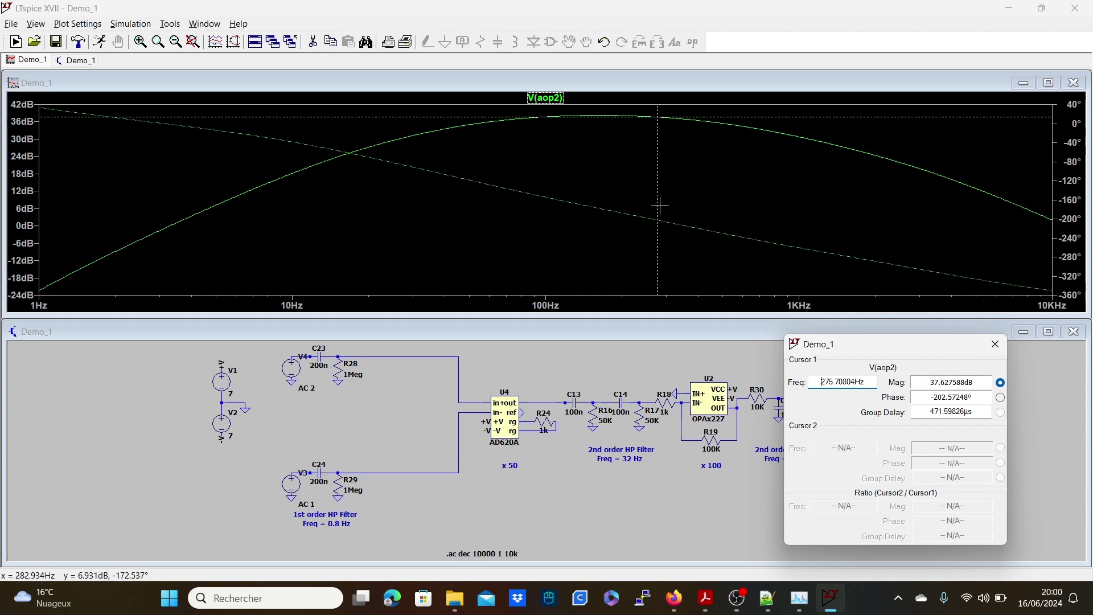
mouse_move(727, 208)
left_mouse_down()
mouse_move(826, 242)
mouse_move(977, 266)
mouse_move(955, 267)
left_mouse_up()
left_click_drag(914, 349, 932, 380)
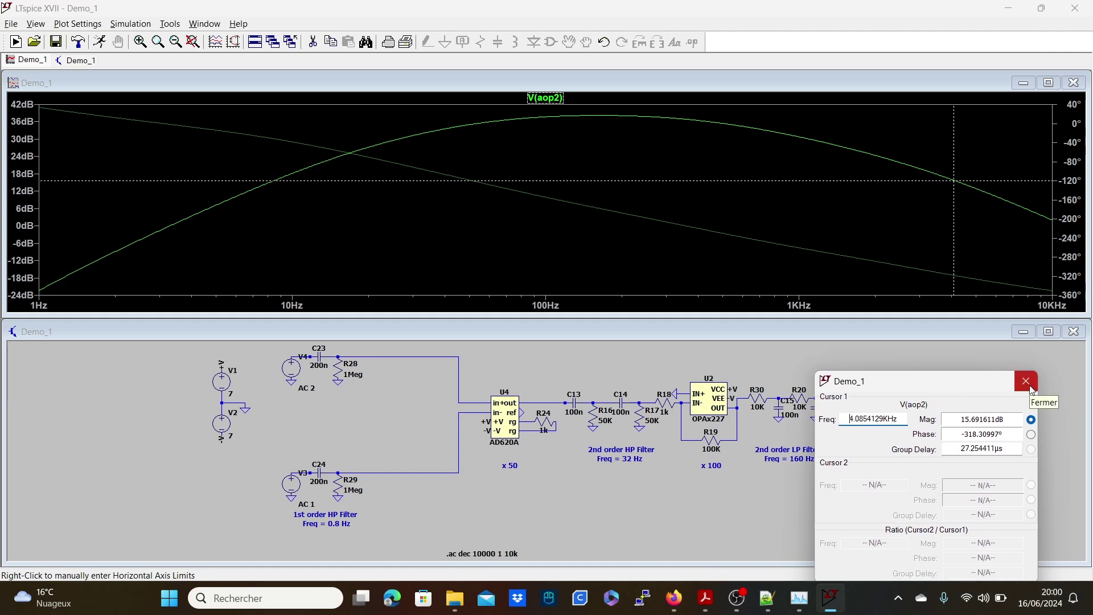
left_click(1026, 381)
Set resistor R30 of the 2nd order low-pass filter to 20k.
right_click(758, 408)
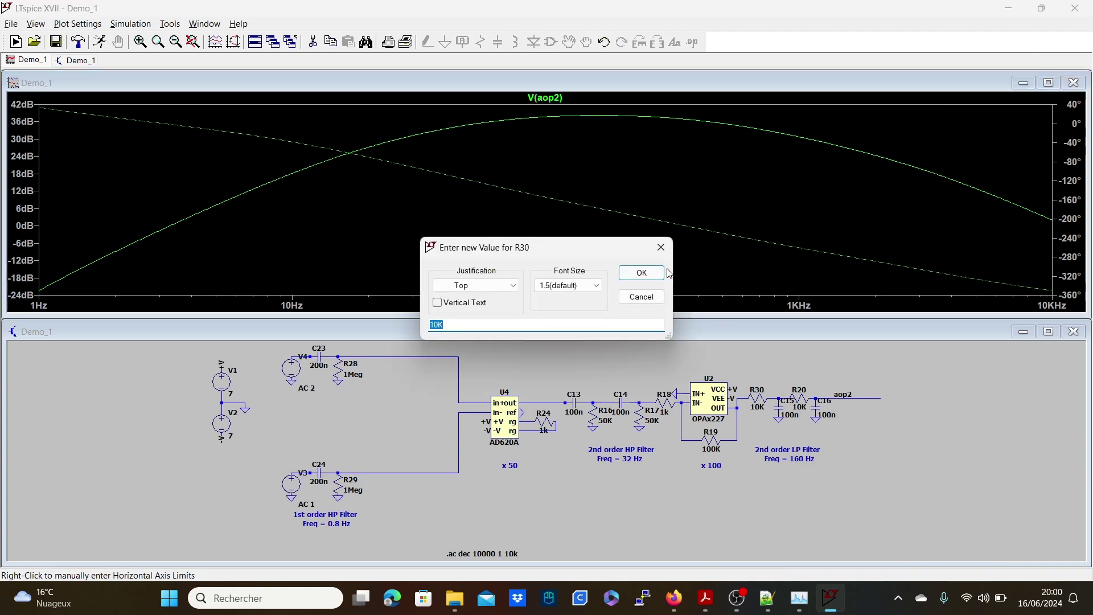
left_click(642, 273)
right_click(758, 400)
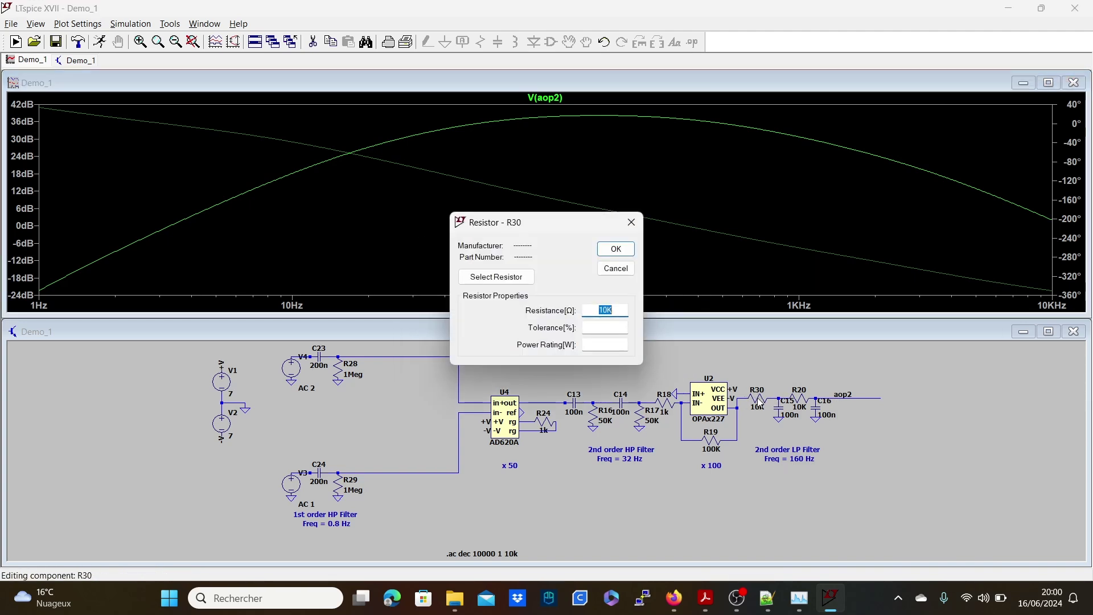
type("20k")
left_click(617, 248)
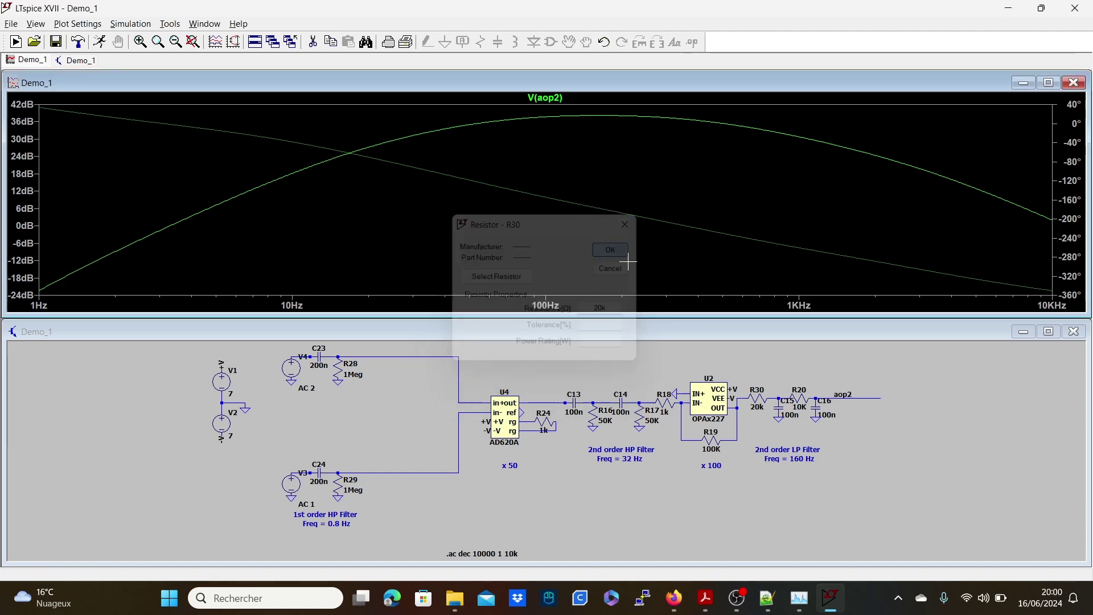
Set resistor R20 of the 2nd order low-pass filter to 20k.
right_click(799, 397)
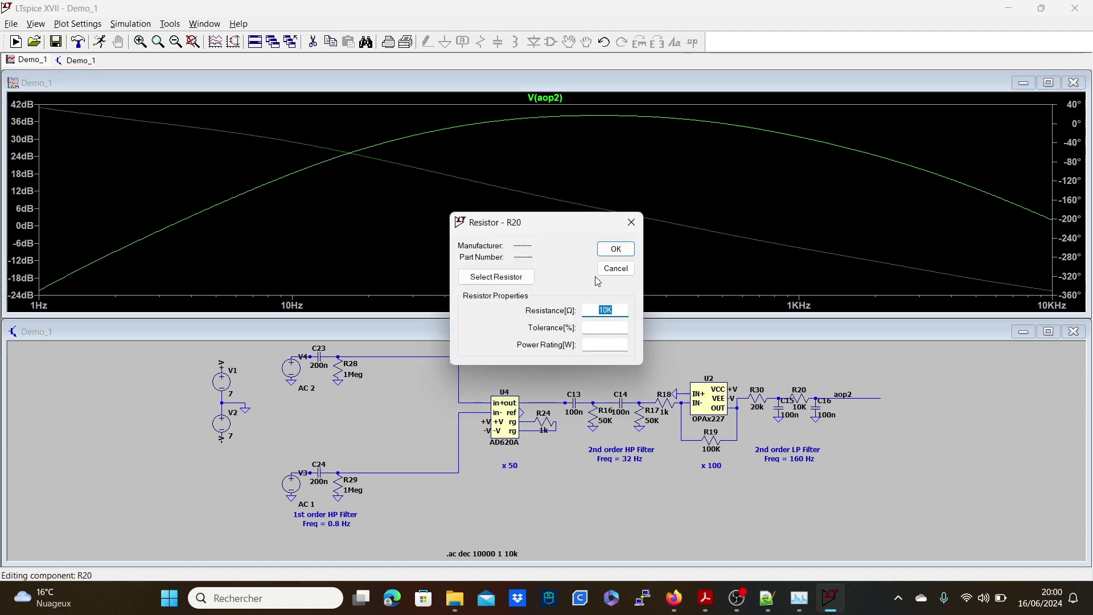
type("2")
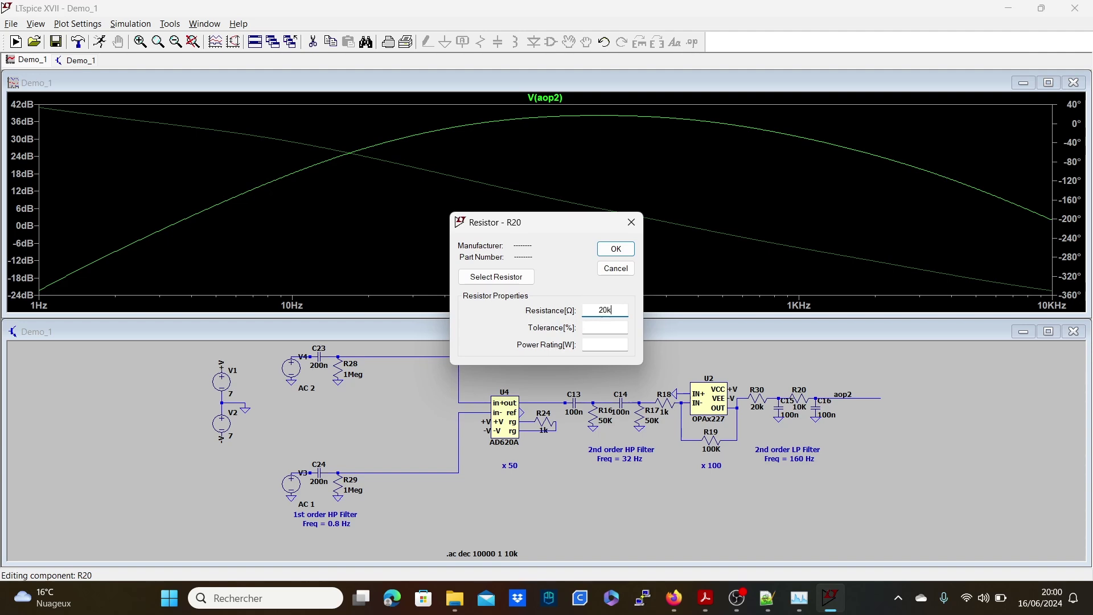
type("0k")
key("Return")
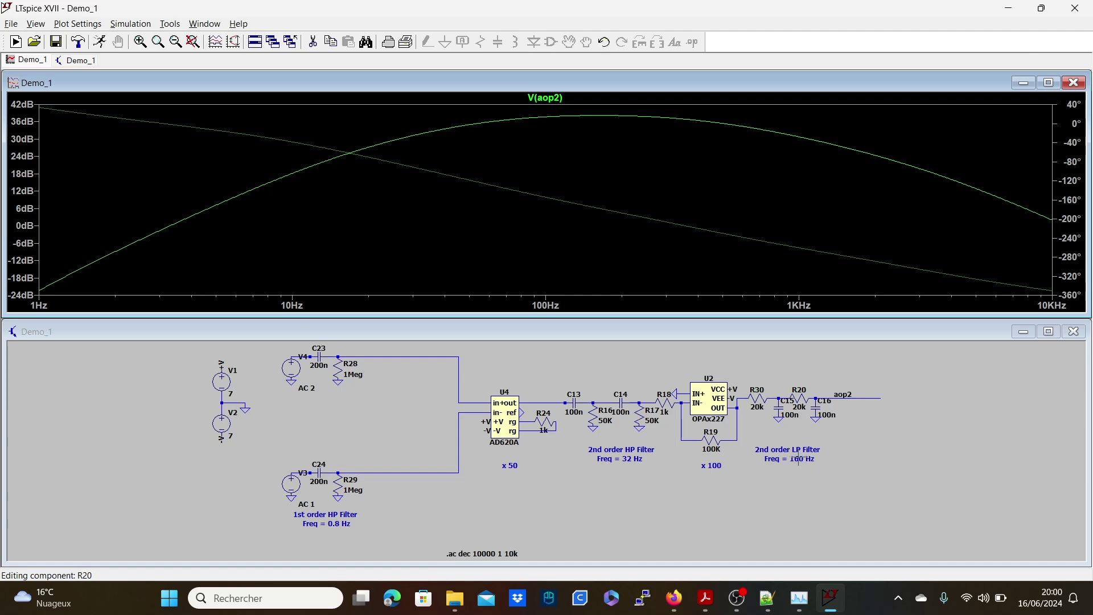
Rerun the AC simulation, plot V(aop2) again, and read its gain with a cursor at about 296 Hz.
left_click(100, 43)
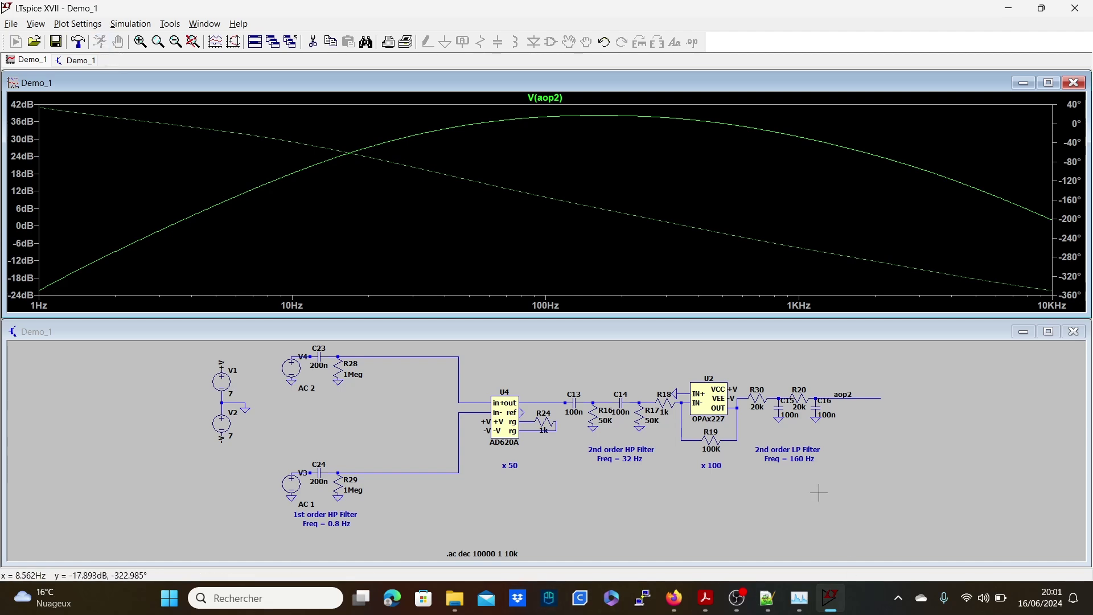
left_click(862, 393)
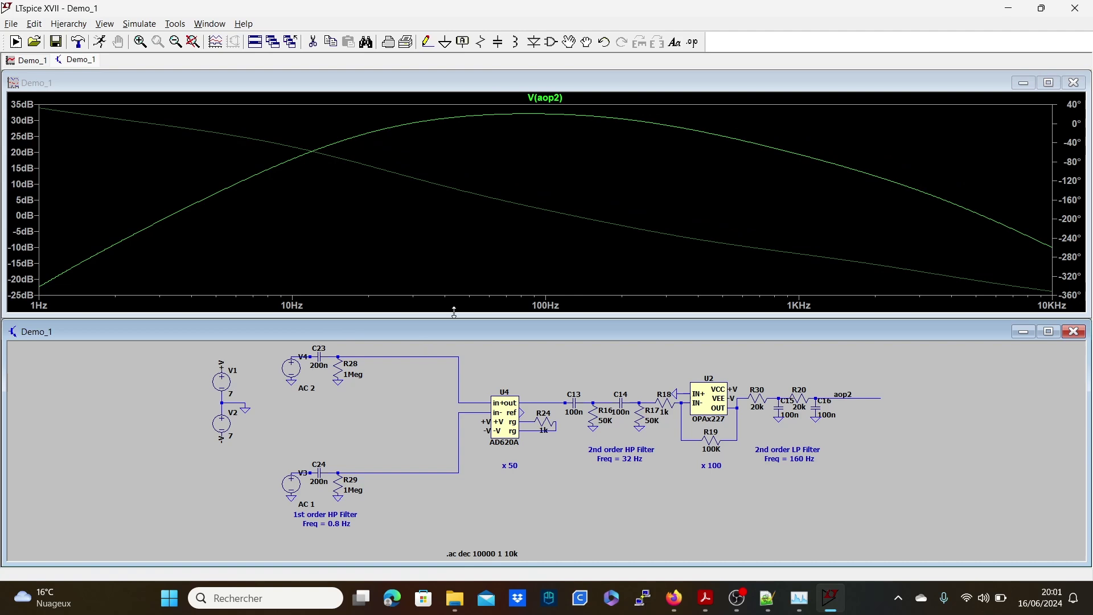
left_click(548, 102)
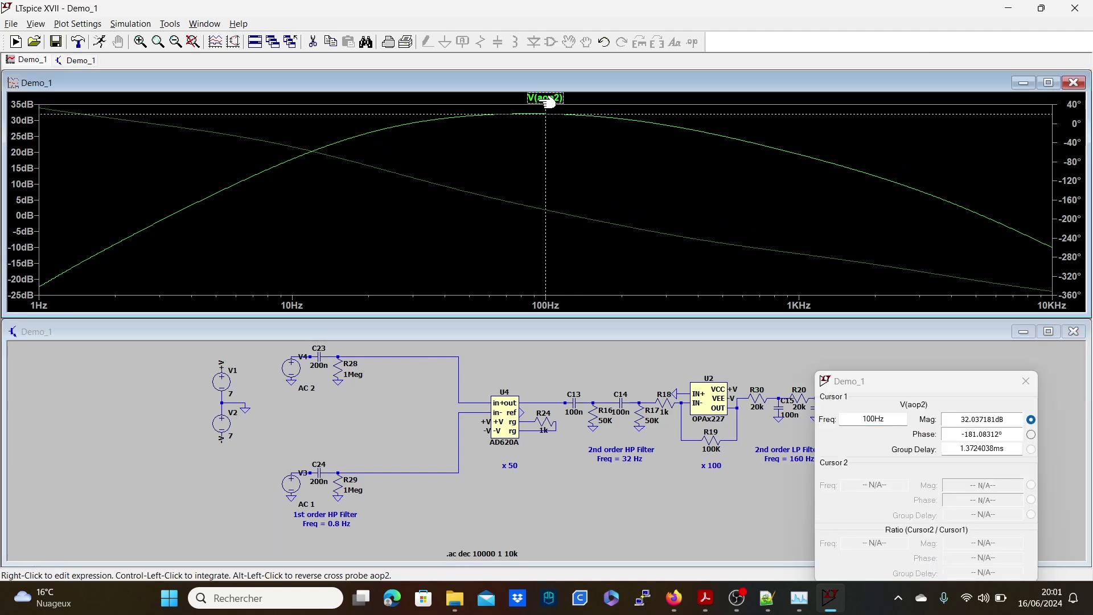
mouse_move(545, 144)
left_mouse_down()
mouse_move(681, 151)
mouse_move(705, 177)
mouse_move(632, 174)
mouse_move(698, 180)
mouse_move(600, 186)
mouse_move(665, 205)
left_mouse_up()
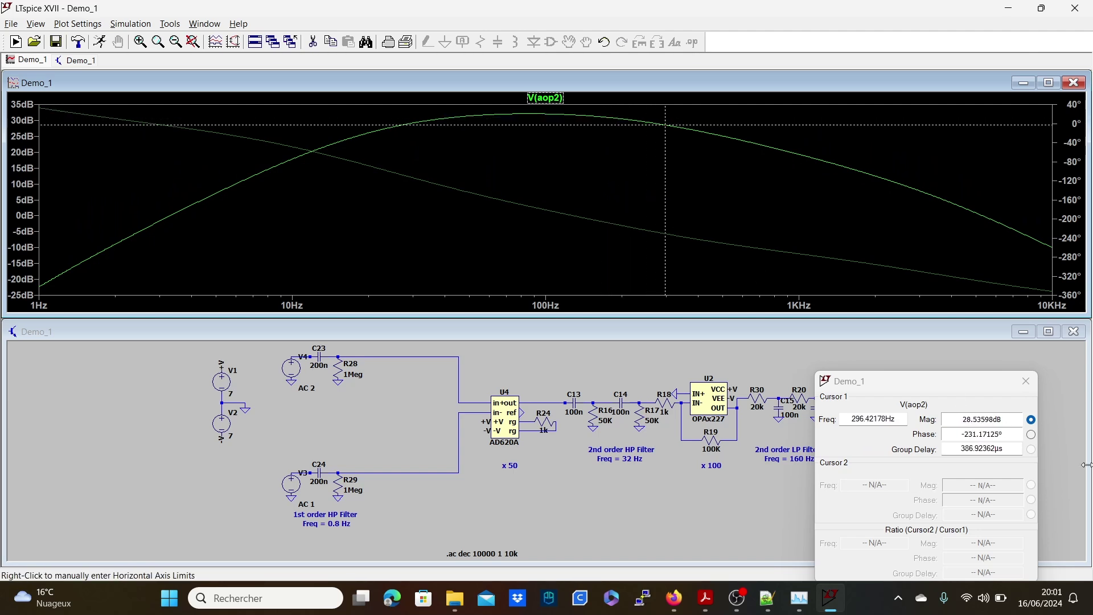
left_click(1026, 383)
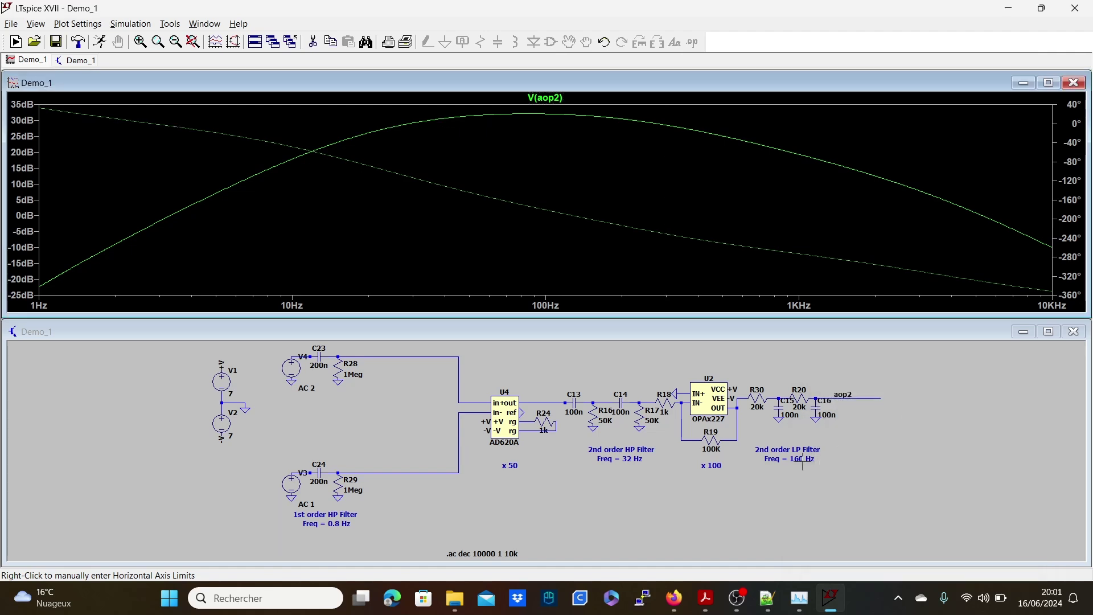
Examine the V(aop2) gain around 100 Hz with a cursor, keeping its readout in view, and close the readout.
left_click(547, 98)
mouse_move(544, 145)
left_mouse_down()
mouse_move(561, 152)
mouse_move(476, 166)
mouse_move(579, 166)
mouse_move(540, 166)
left_mouse_up()
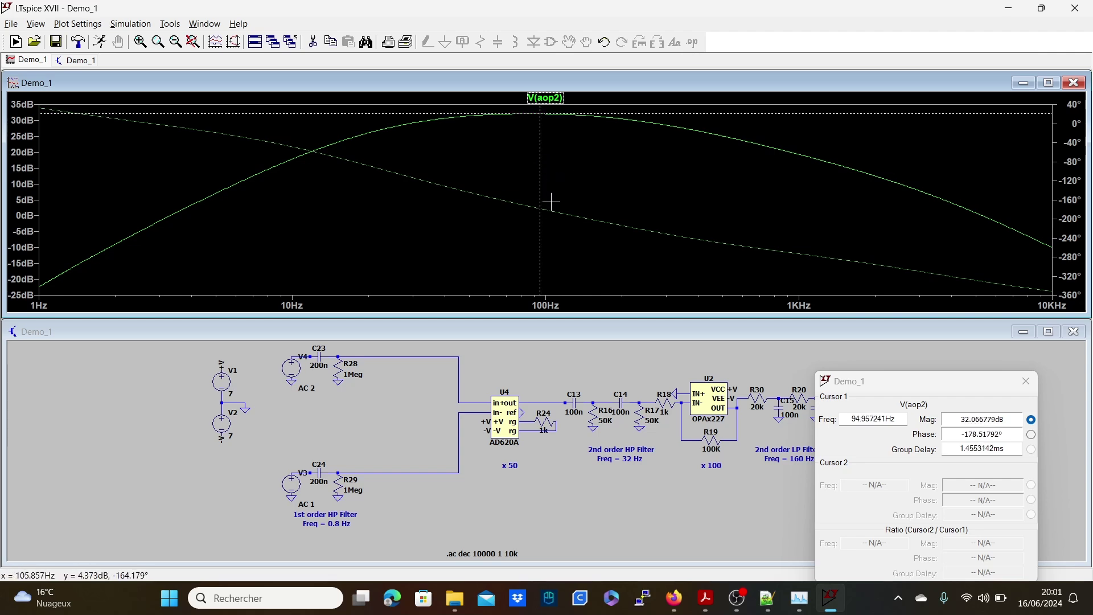
left_click_drag(540, 215, 546, 215)
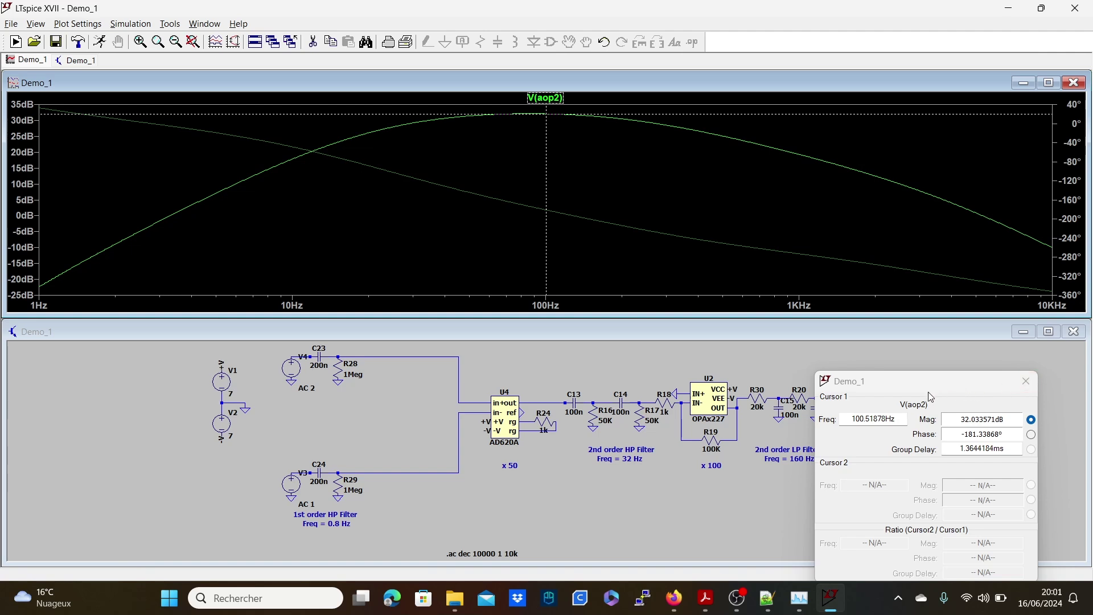
left_click_drag(900, 387, 928, 345)
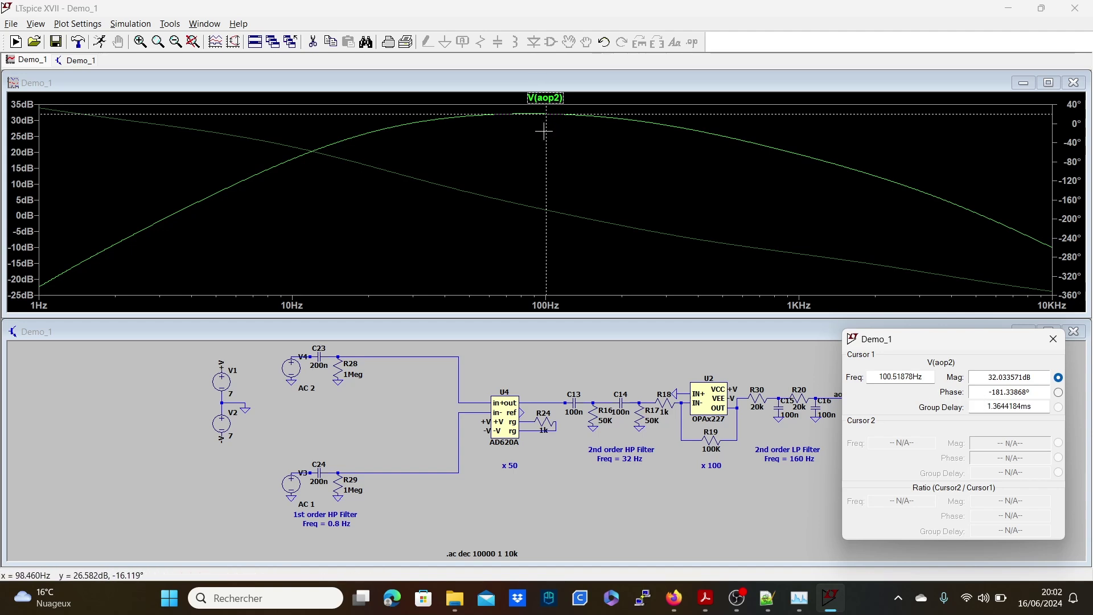
mouse_move(545, 152)
left_mouse_down()
mouse_move(532, 147)
mouse_move(572, 151)
mouse_move(540, 156)
mouse_move(552, 158)
left_mouse_up()
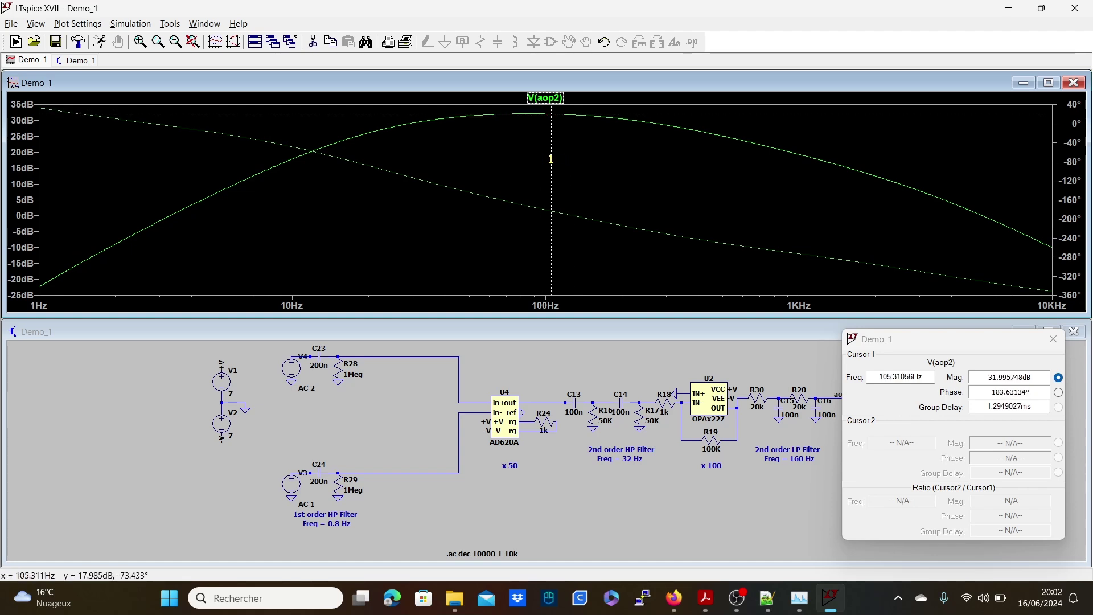
mouse_move(552, 159)
left_mouse_down()
mouse_move(571, 170)
mouse_move(535, 174)
mouse_move(546, 174)
left_mouse_up()
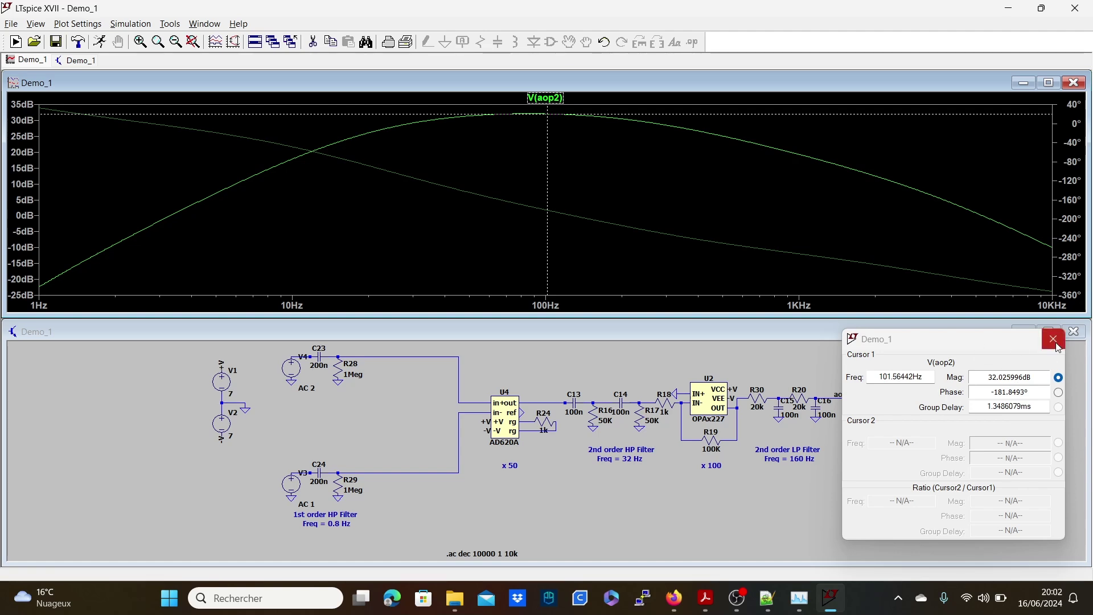
left_click_drag(965, 341, 906, 362)
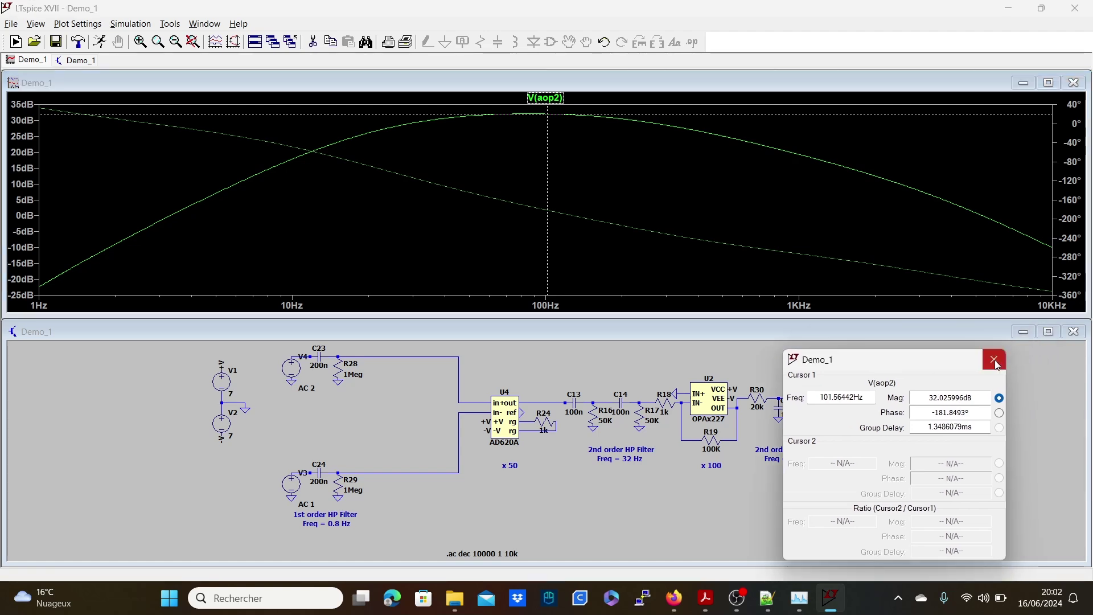
left_click(996, 361)
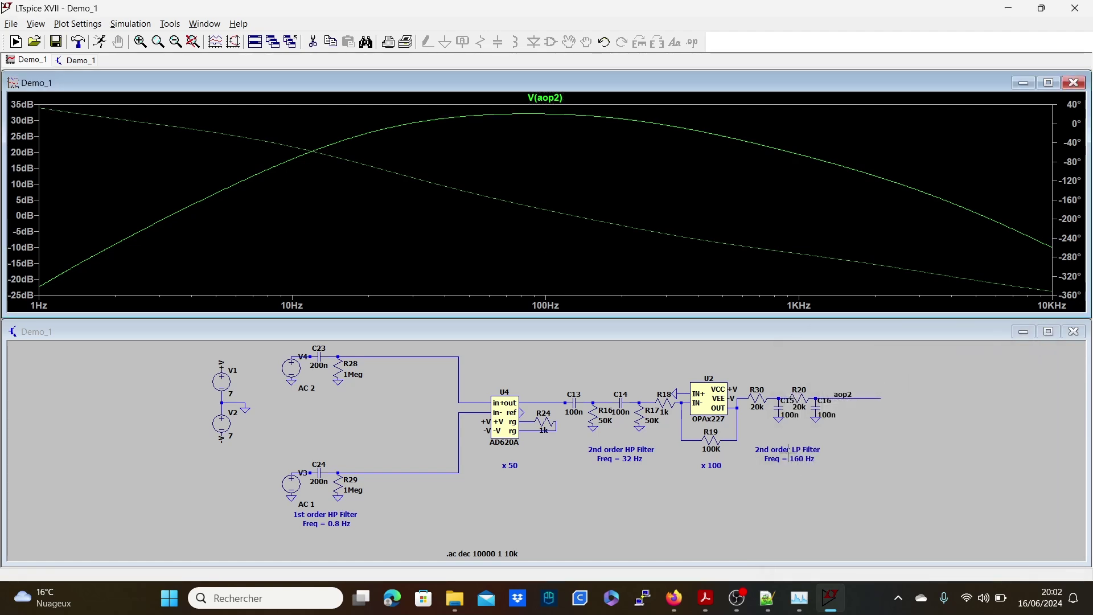
Set resistors R30 and R20 of the 2nd order low-pass filter to 10k each.
right_click(763, 402)
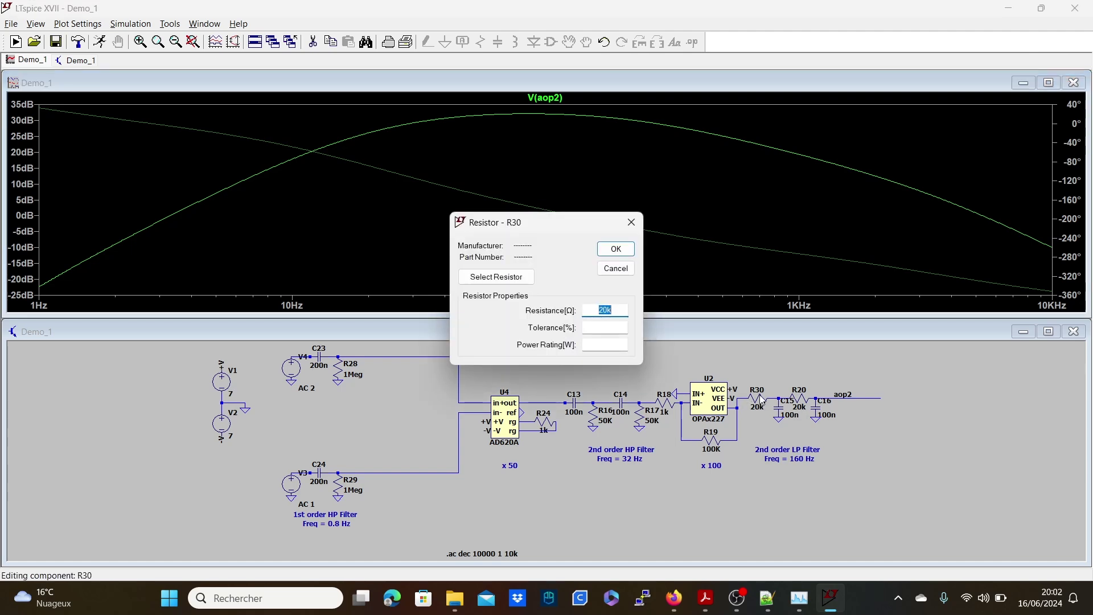
type("10k")
key("Return")
right_click(807, 401)
type("10k")
left_click(617, 248)
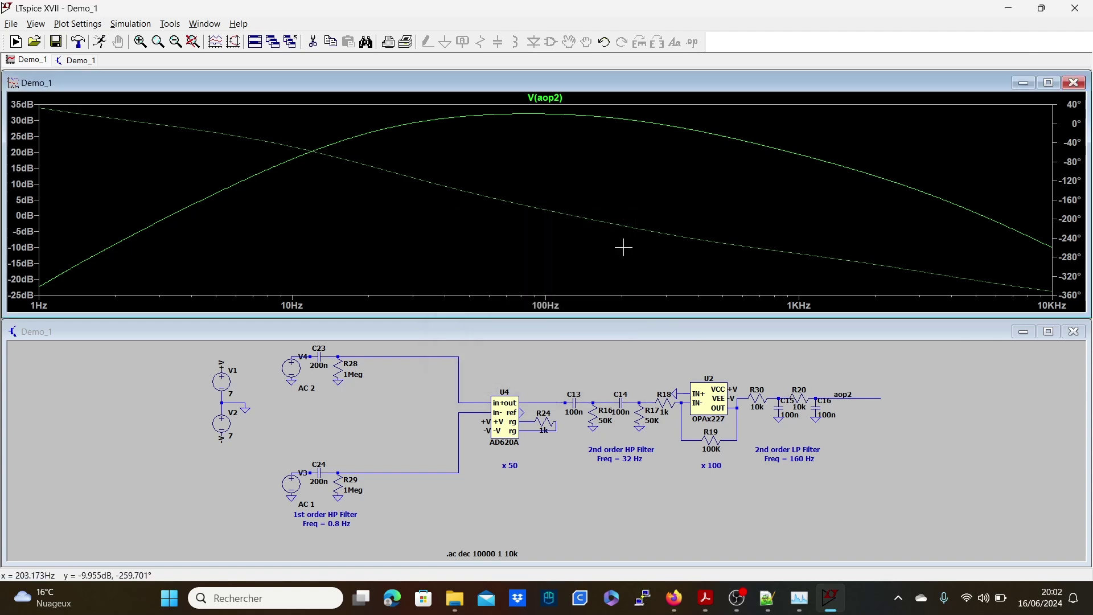
Rerun the AC simulation, plot V(aop2) without its phase curve, and check its gain with a cursor at about 44 Hz.
left_click(99, 44)
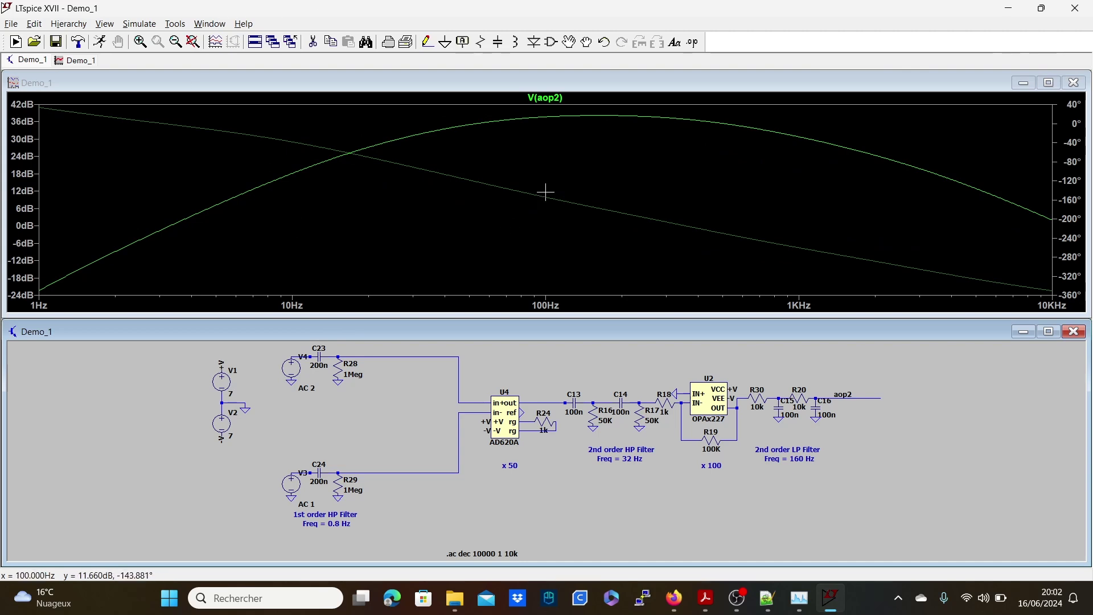
left_click(1044, 220)
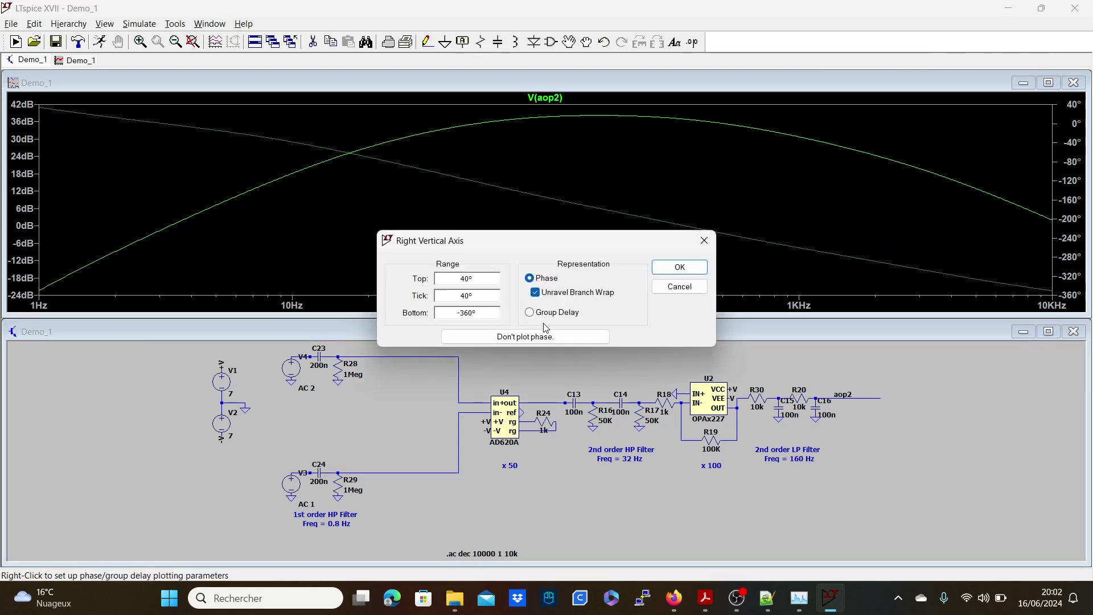
left_click(545, 341)
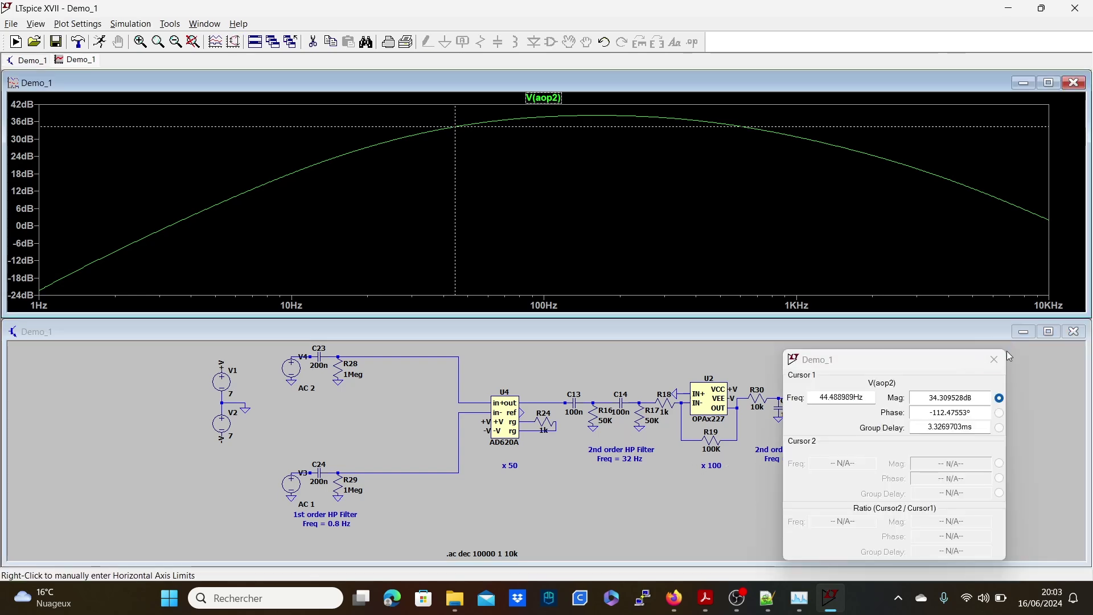
left_click(991, 361)
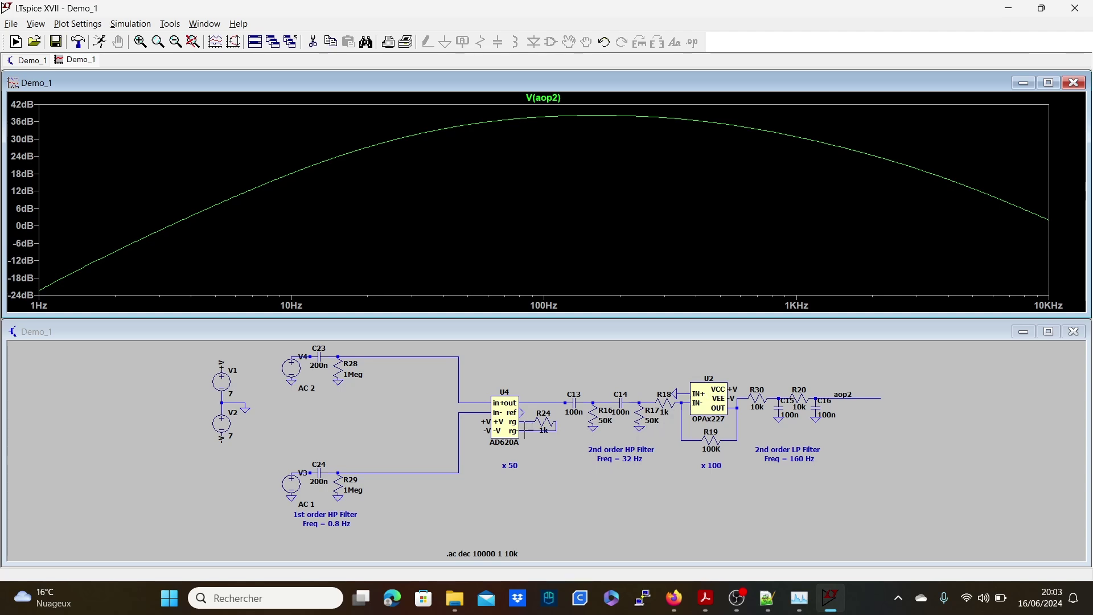
Read the V(aop2) gain with a cursor from 100 Hz to about 117 Hz and close the readout.
scroll(676, 440, "up", 2)
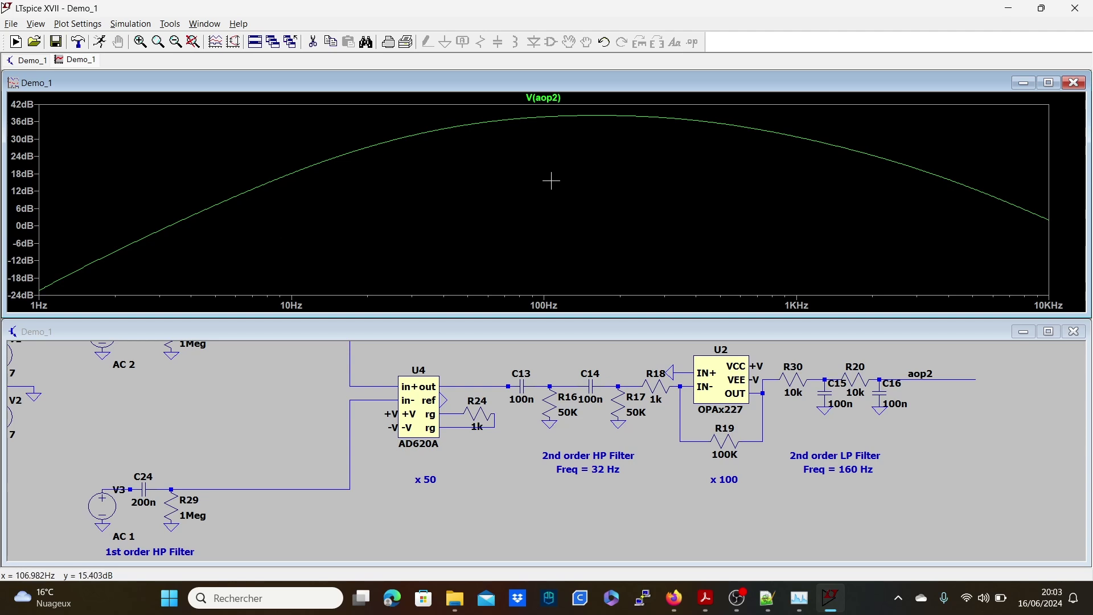
left_click(554, 101)
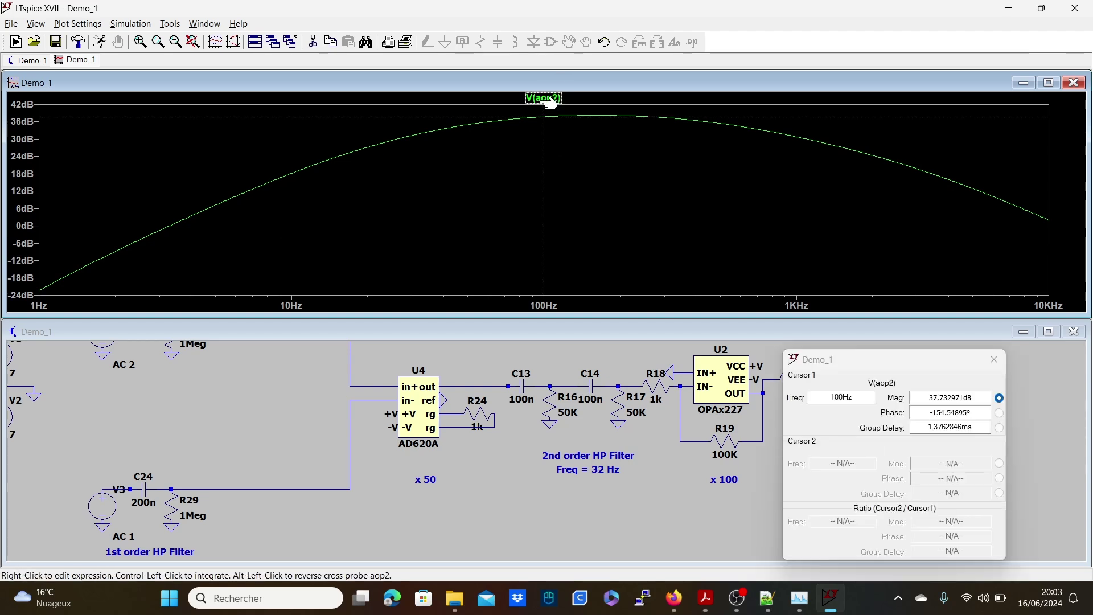
mouse_move(542, 127)
left_mouse_down()
mouse_move(530, 139)
mouse_move(330, 156)
mouse_move(771, 173)
mouse_move(889, 197)
mouse_move(547, 169)
mouse_move(351, 188)
mouse_move(561, 213)
left_mouse_up()
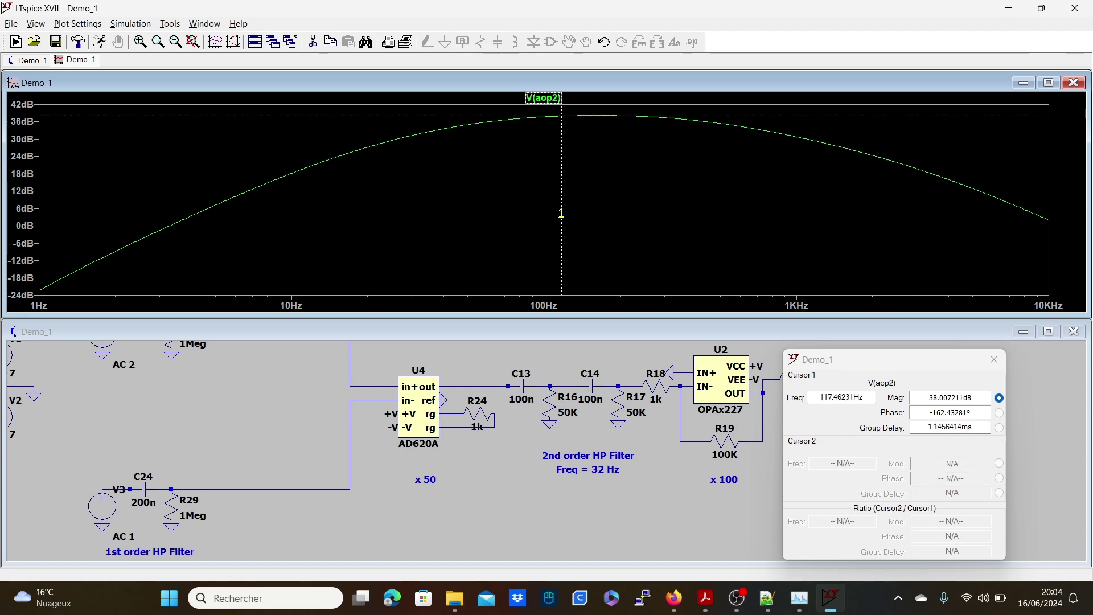
left_click(995, 360)
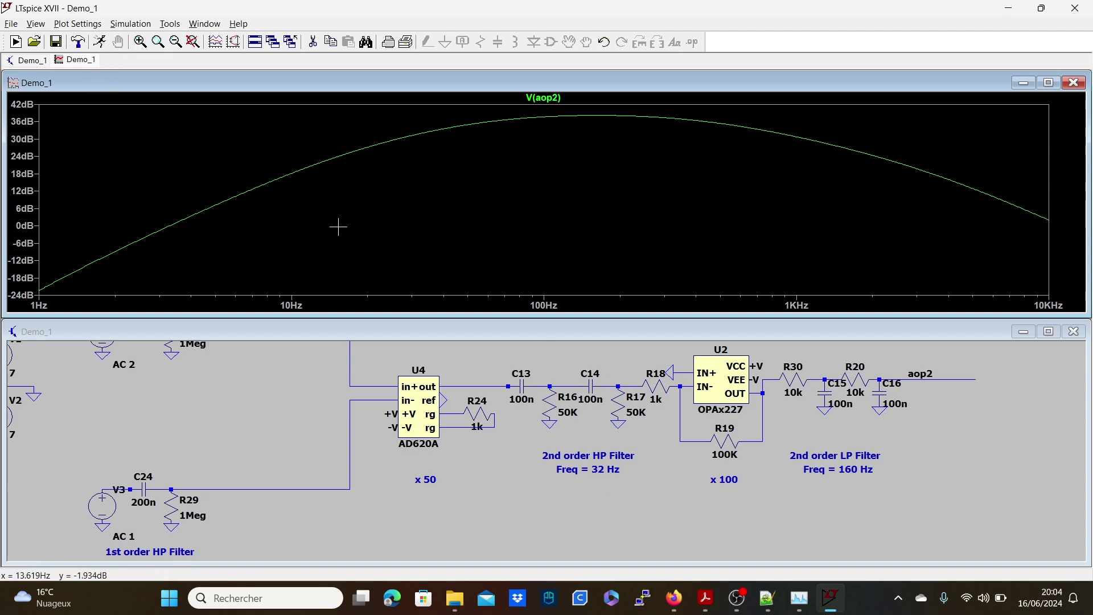
Measure the V(aop2) gain difference with two cursors between about 1 Hz and 10 Hz, 1 Hz and 100 Hz, and 10 Hz and 100 Hz.
left_click(547, 98)
left_click_drag(544, 150, 39, 144)
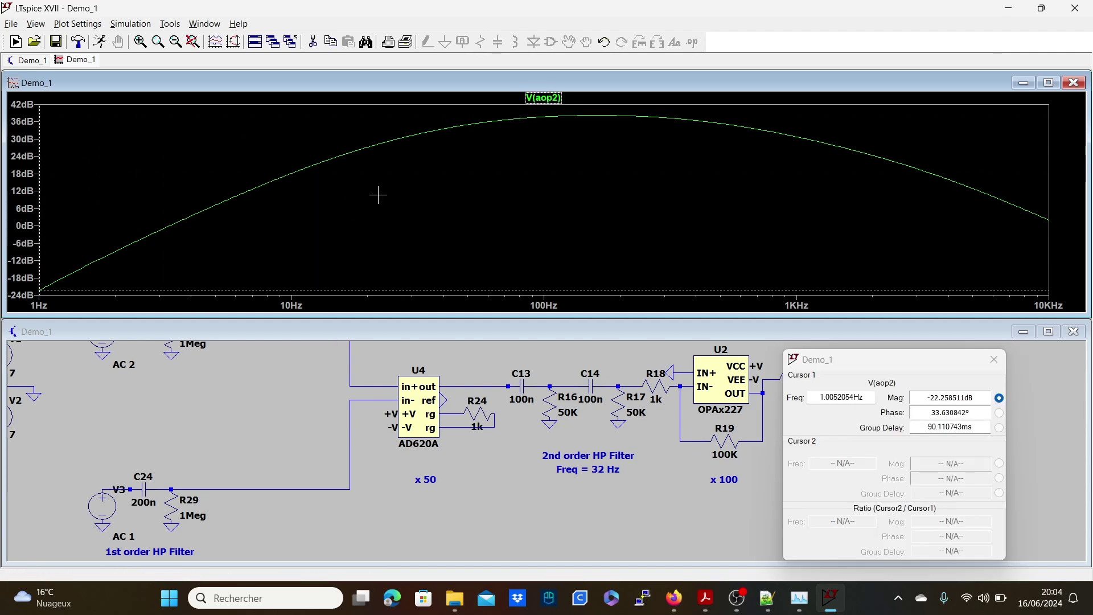
left_click(544, 99)
mouse_move(546, 170)
left_mouse_down()
mouse_move(366, 159)
mouse_move(291, 173)
left_mouse_up()
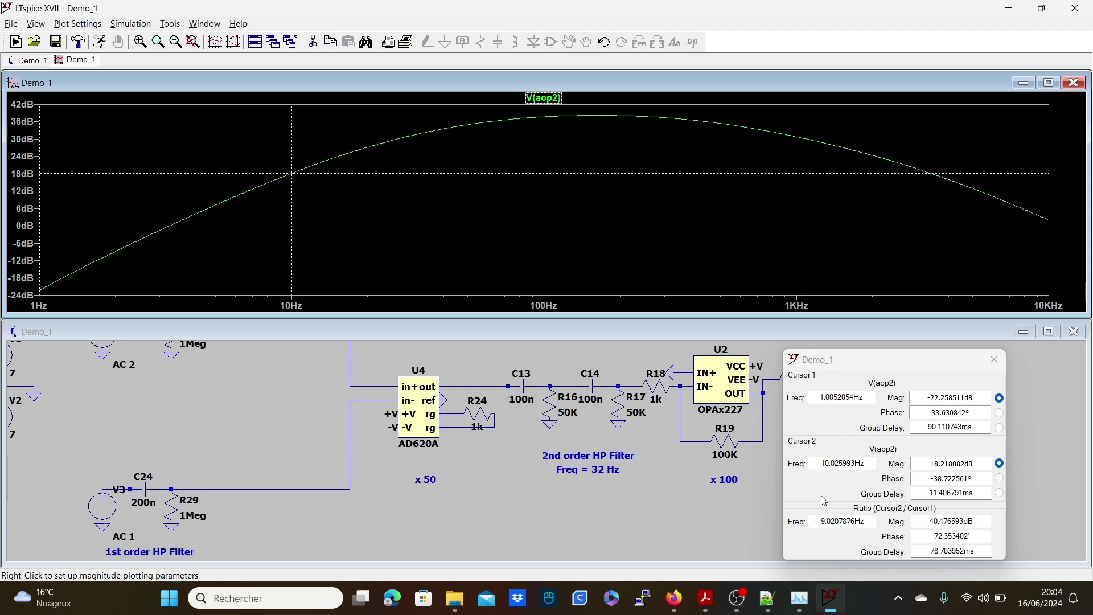
double_click(974, 520)
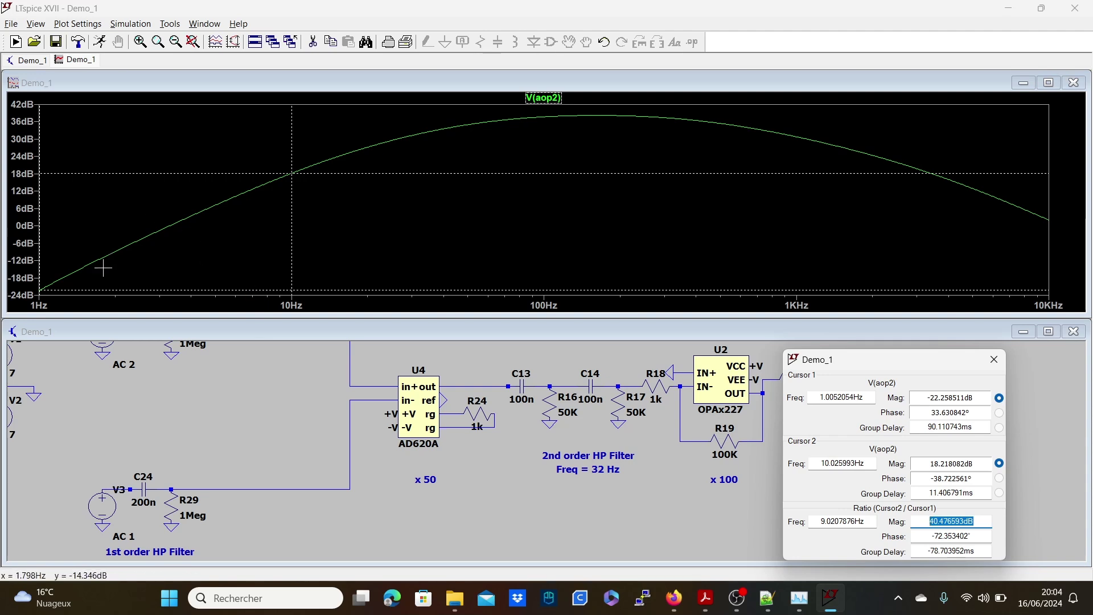
left_click_drag(291, 172, 544, 198)
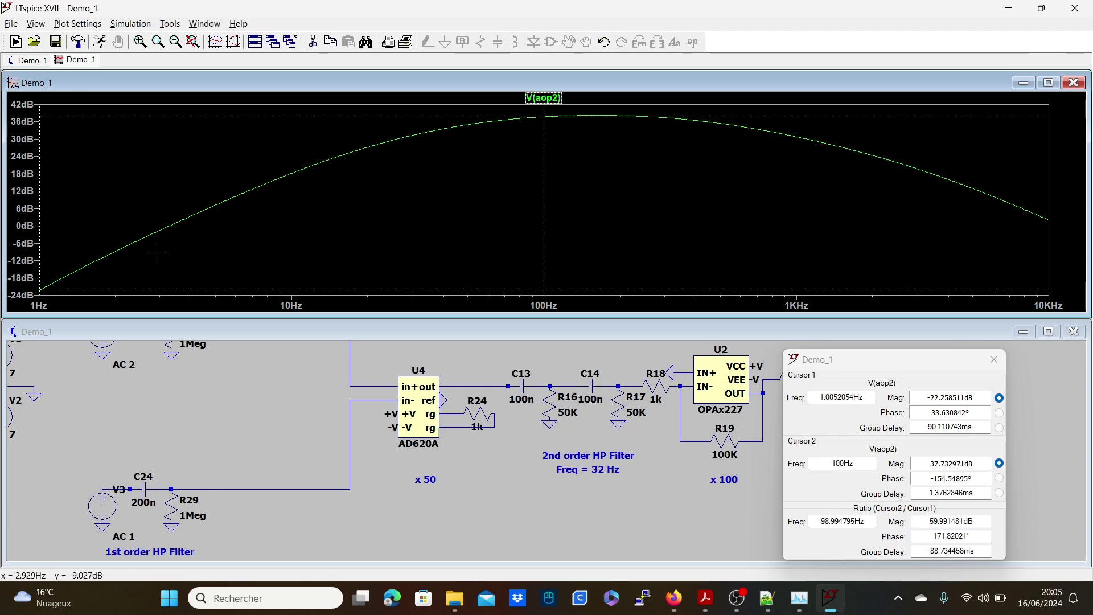
left_click_drag(43, 257, 291, 172)
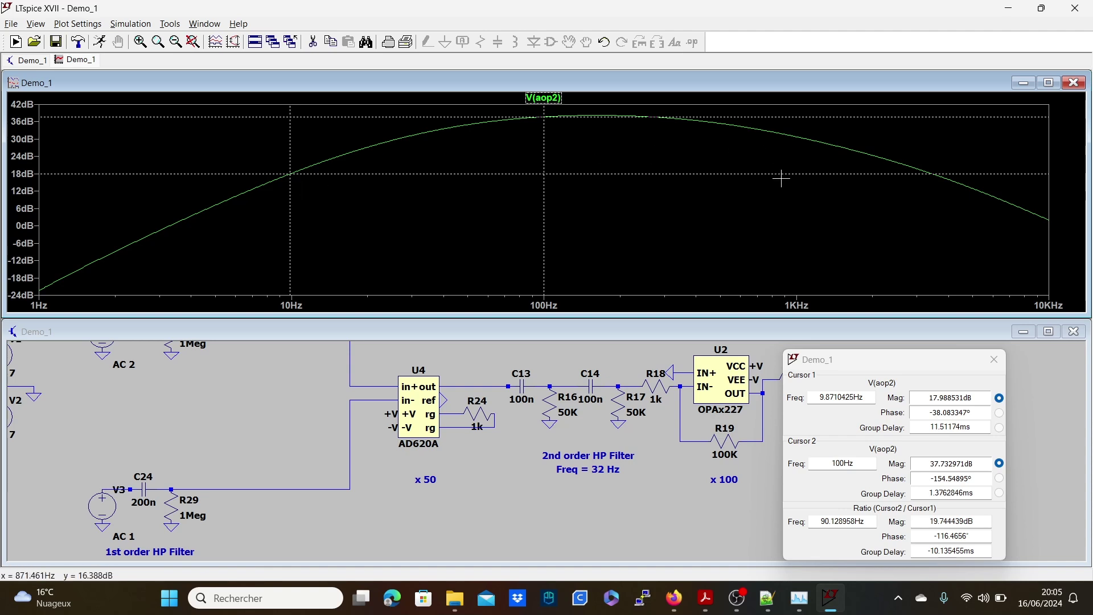
Compare the V(aop2) gain at about 632 Hz with 100 Hz using cursor 1, keep the schematic visible, and close the readout.
left_click_drag(884, 360, 1043, 363)
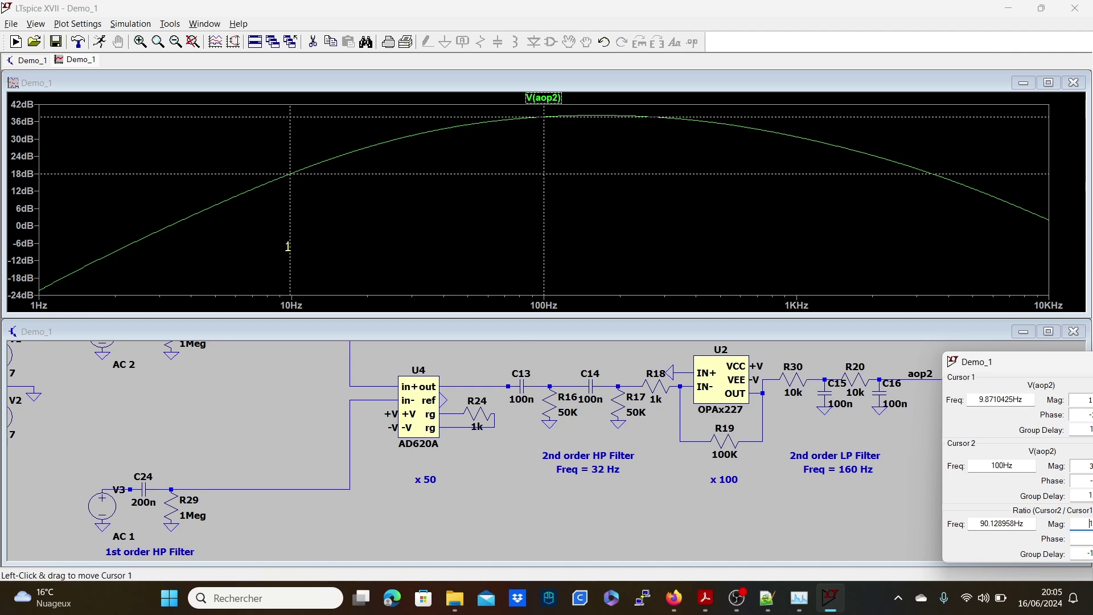
left_click_drag(289, 246, 746, 269)
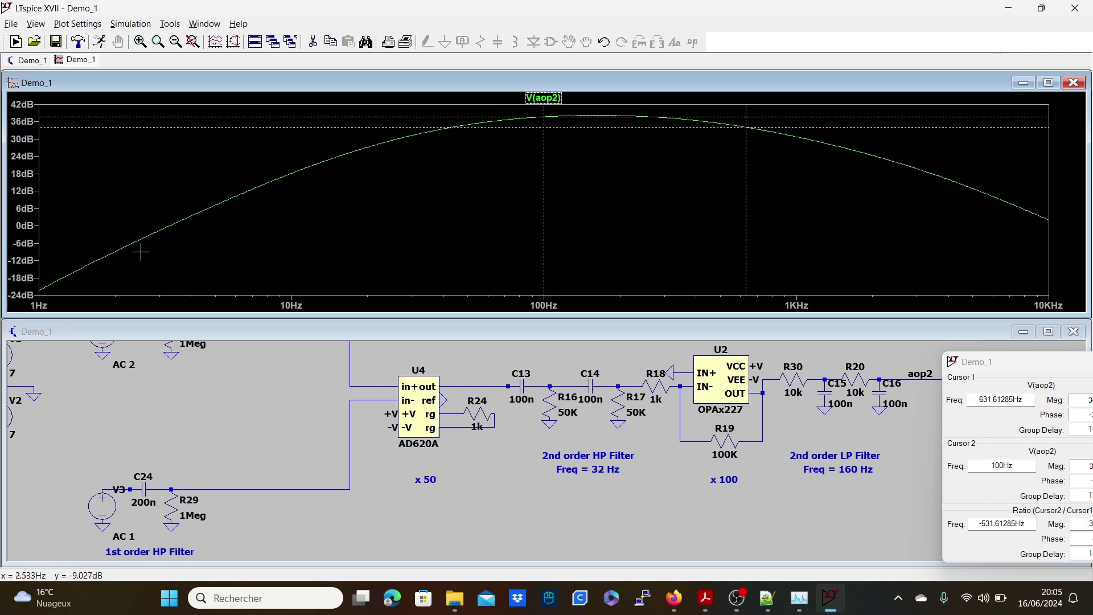
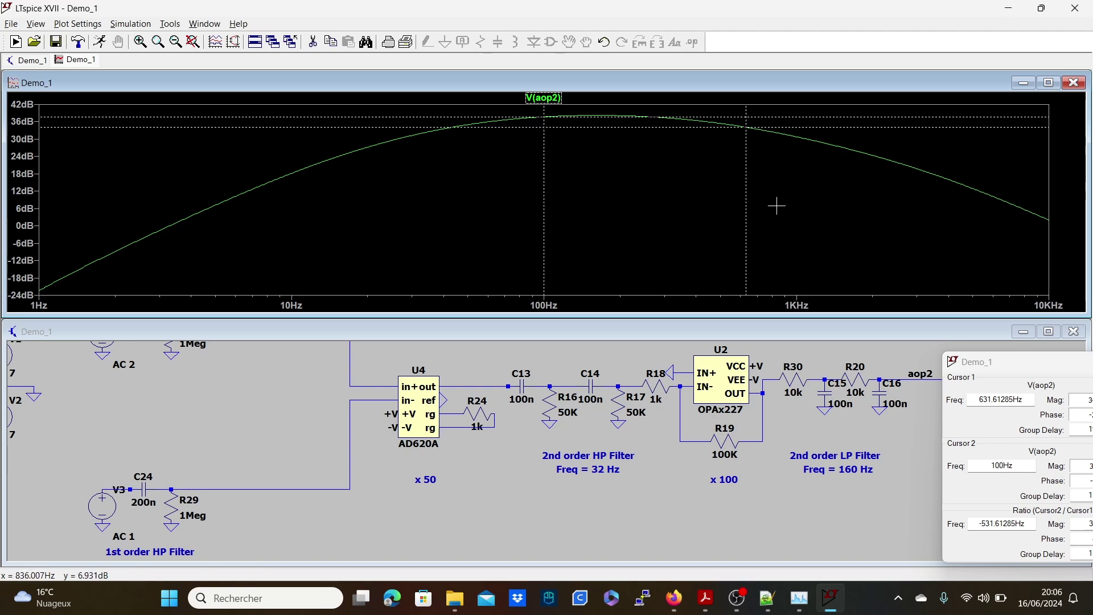
left_click_drag(1024, 364, 860, 235)
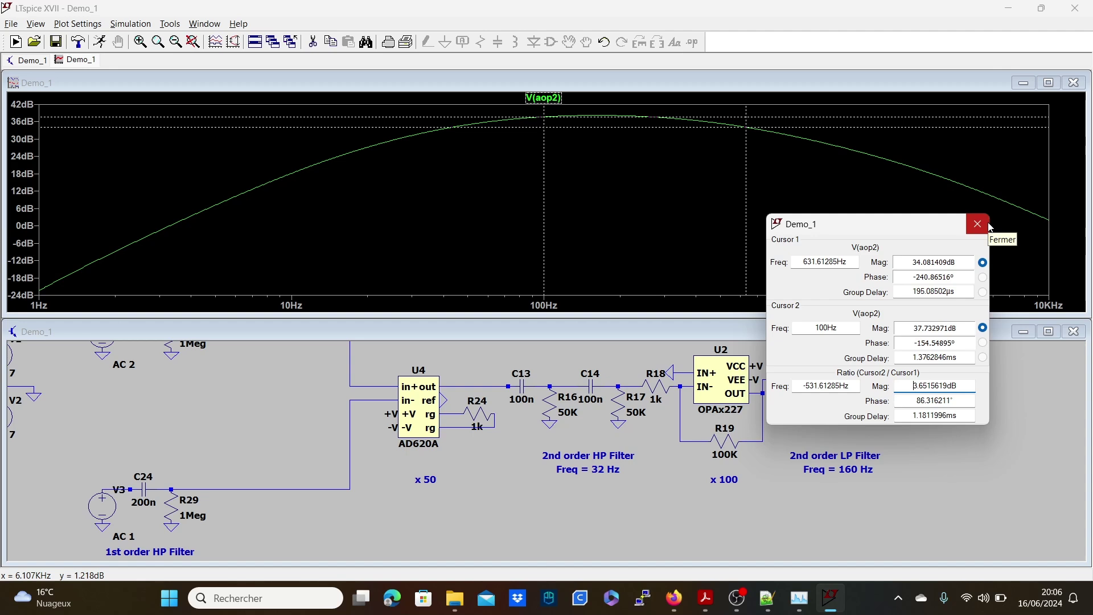
left_click_drag(888, 224, 999, 421)
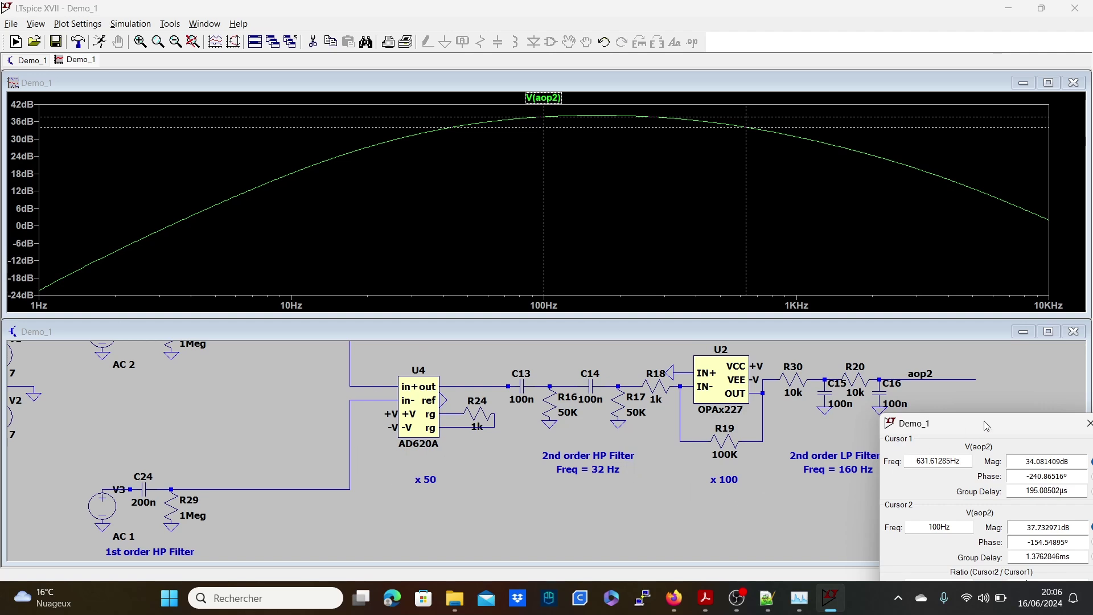
left_click_drag(984, 421, 846, 339)
left_click(958, 347)
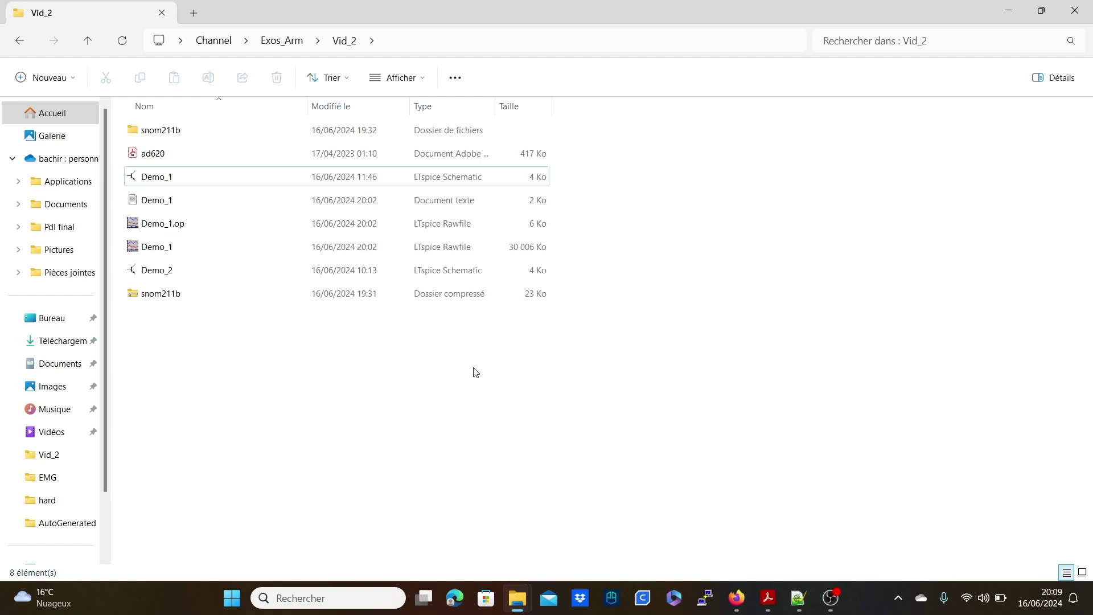
Minimize the Vid_2 folder window and launch the Arduino IDE.
left_click(1009, 10)
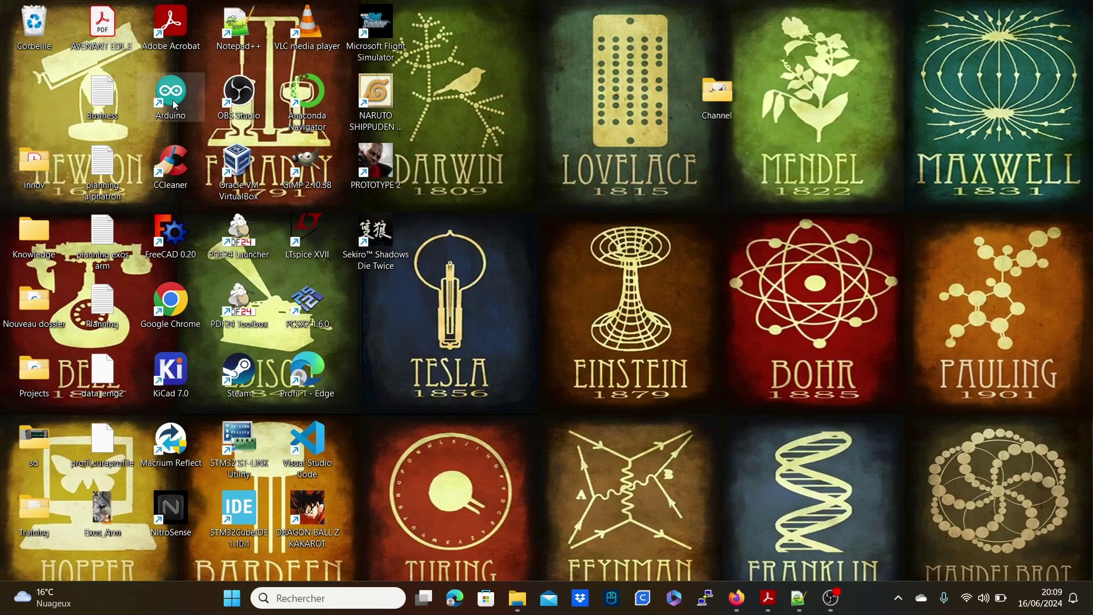
double_click(172, 102)
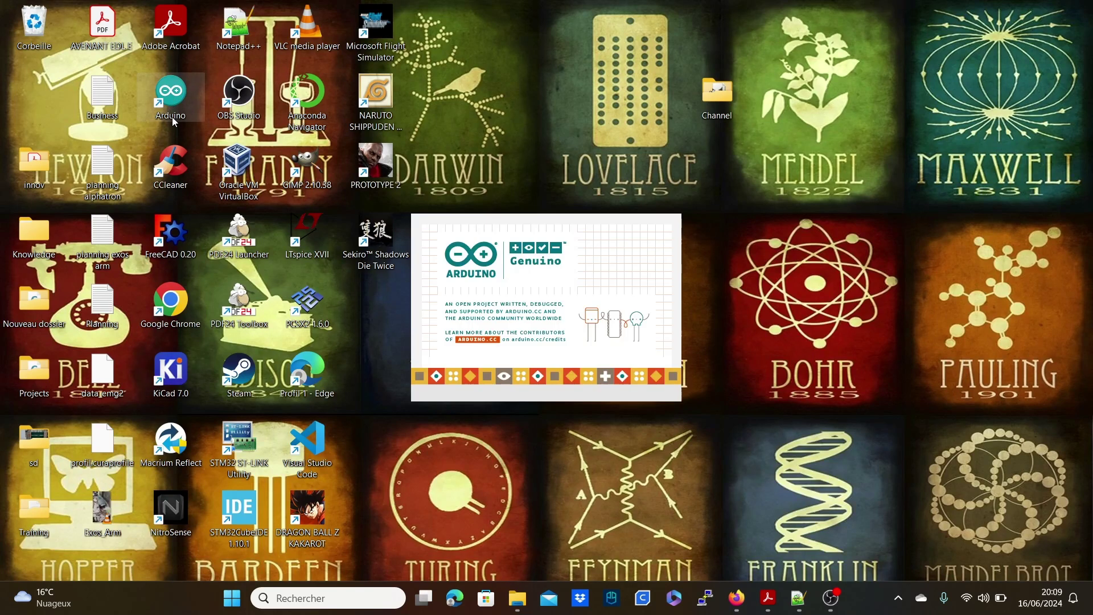